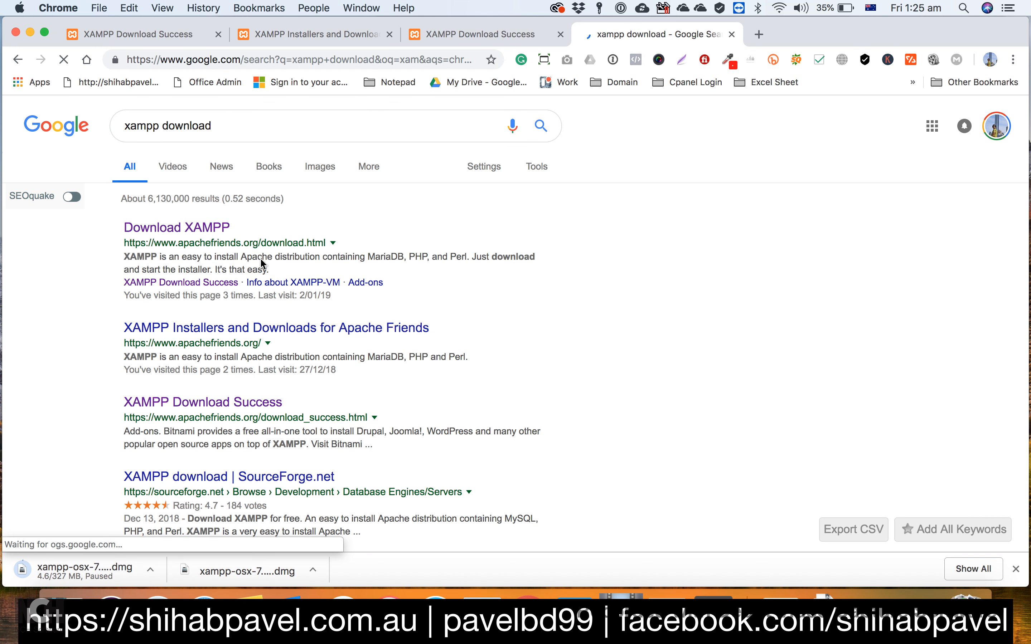
Step: Open the Apache Friends Download XAMPP page and look through the builds down to the 64-bit XAMPP-VM downloads
{"action": "left_click", "coordinate": [177, 228]}
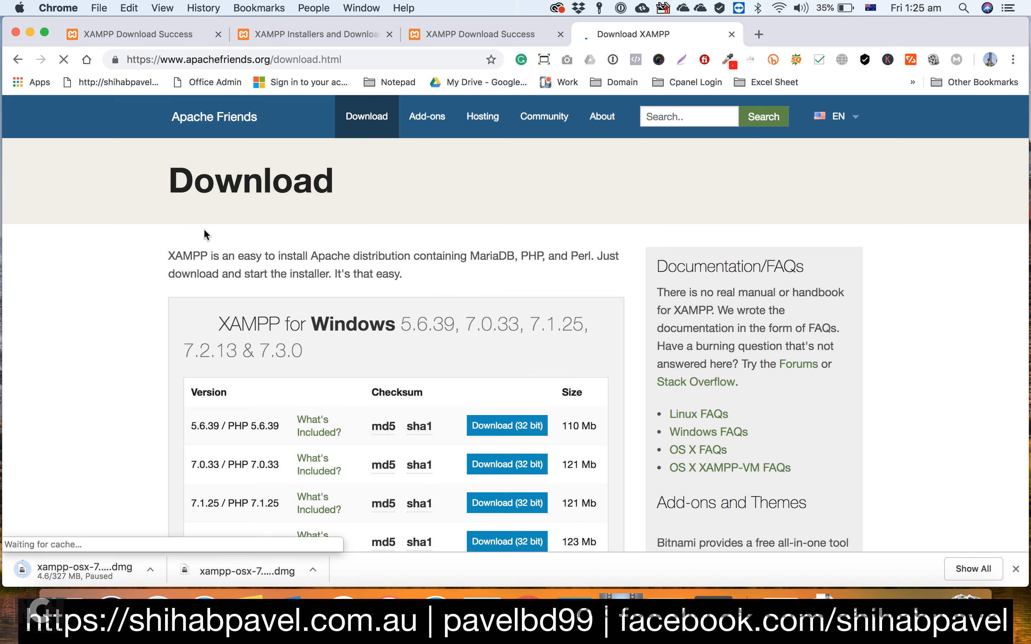
{"action": "scroll", "coordinate": [517, 377], "scroll_direction": "down", "scroll_amount": 5}
{"action": "scroll", "coordinate": [517, 377], "scroll_direction": "down", "scroll_amount": 10}
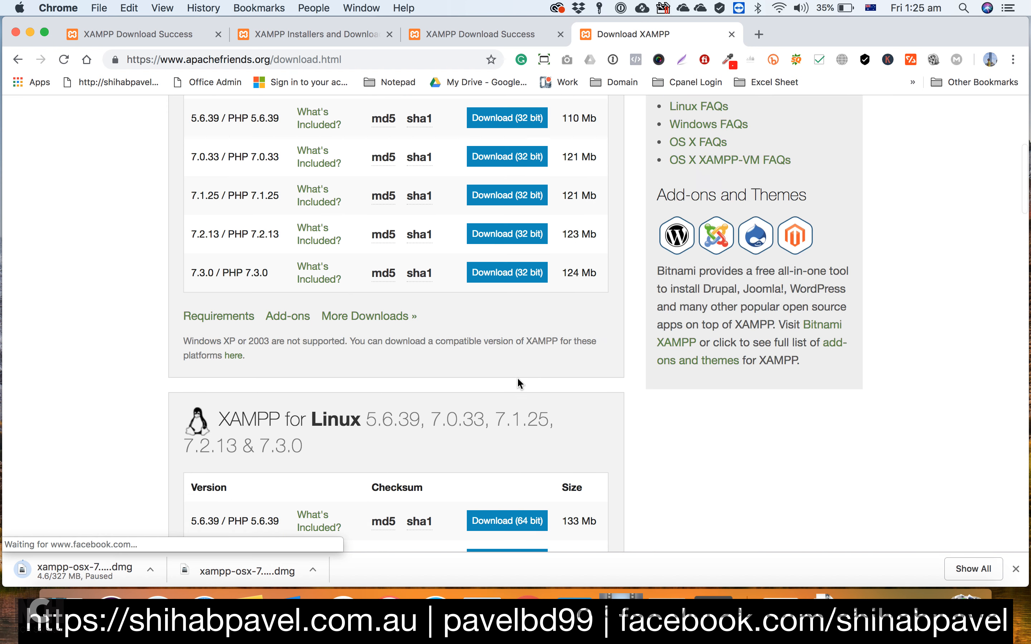
{"action": "scroll", "coordinate": [518, 379], "scroll_direction": "down", "scroll_amount": 5}
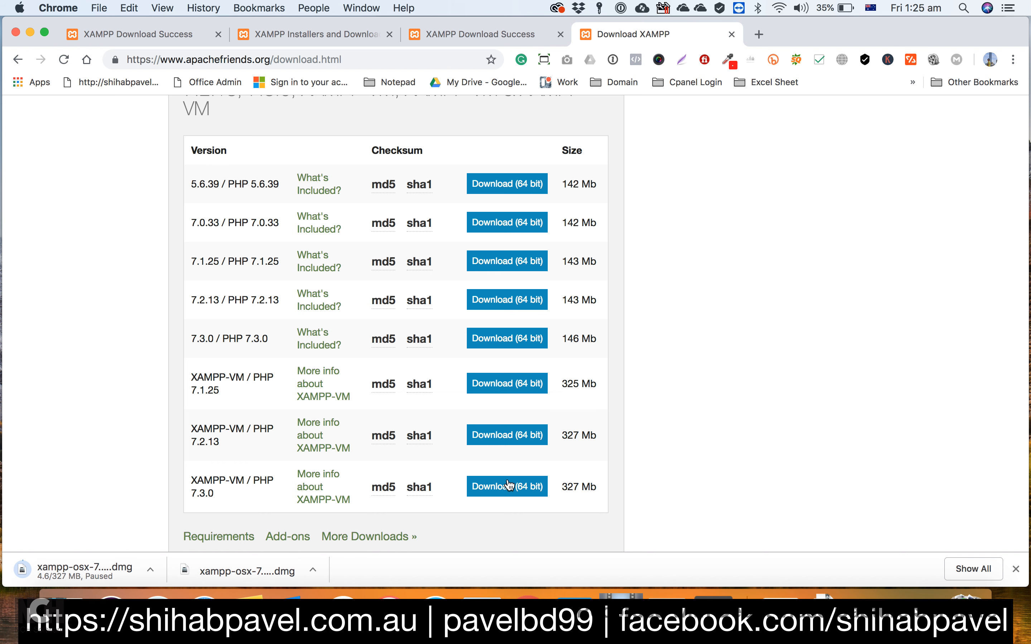
Step: Open the XAMPP-VM disk image modified at 12:21 am from the Downloads - Drive folder in Finder
{"action": "left_click", "coordinate": [965, 595]}
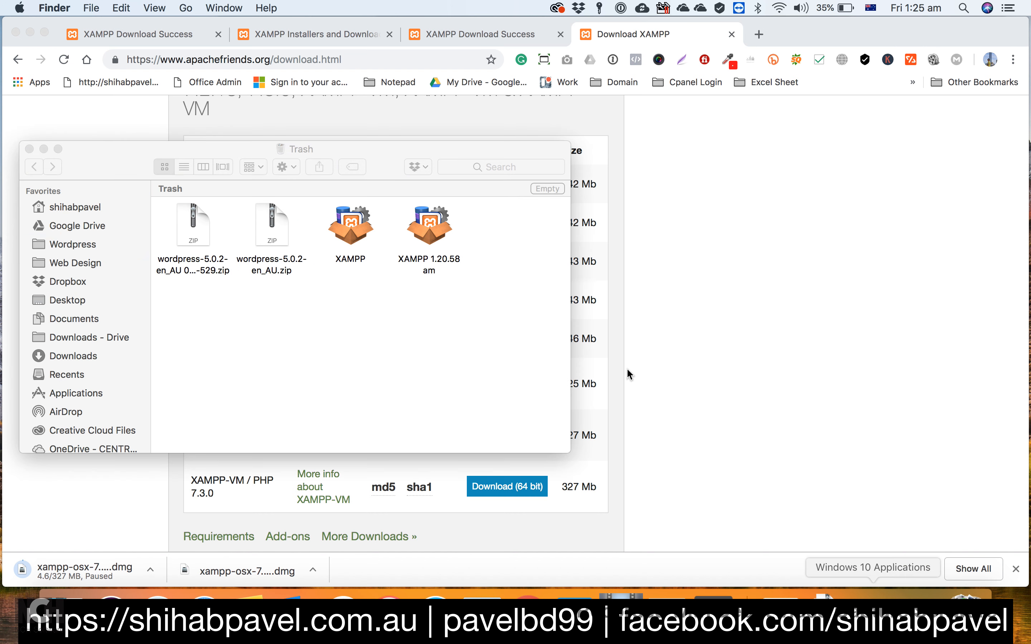
{"action": "left_click", "coordinate": [76, 337]}
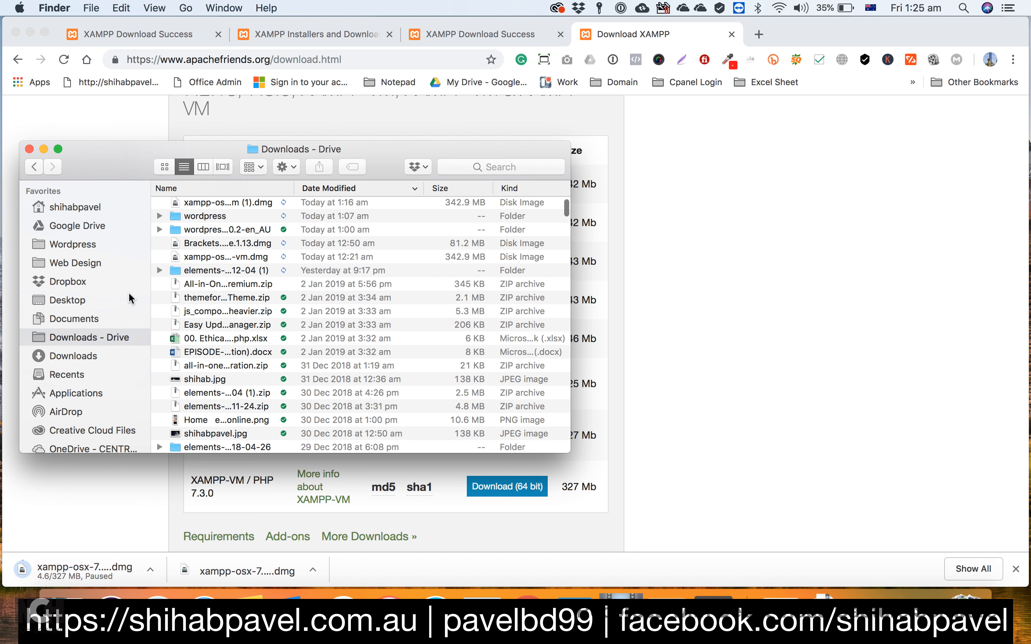
{"action": "left_click", "coordinate": [226, 256]}
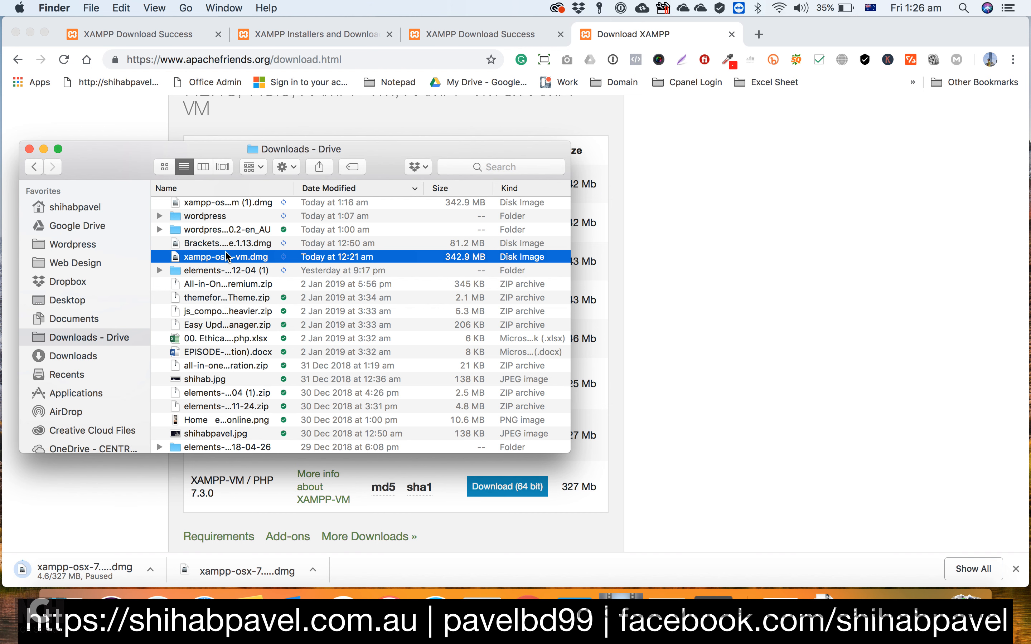
{"action": "double_click", "coordinate": [226, 256]}
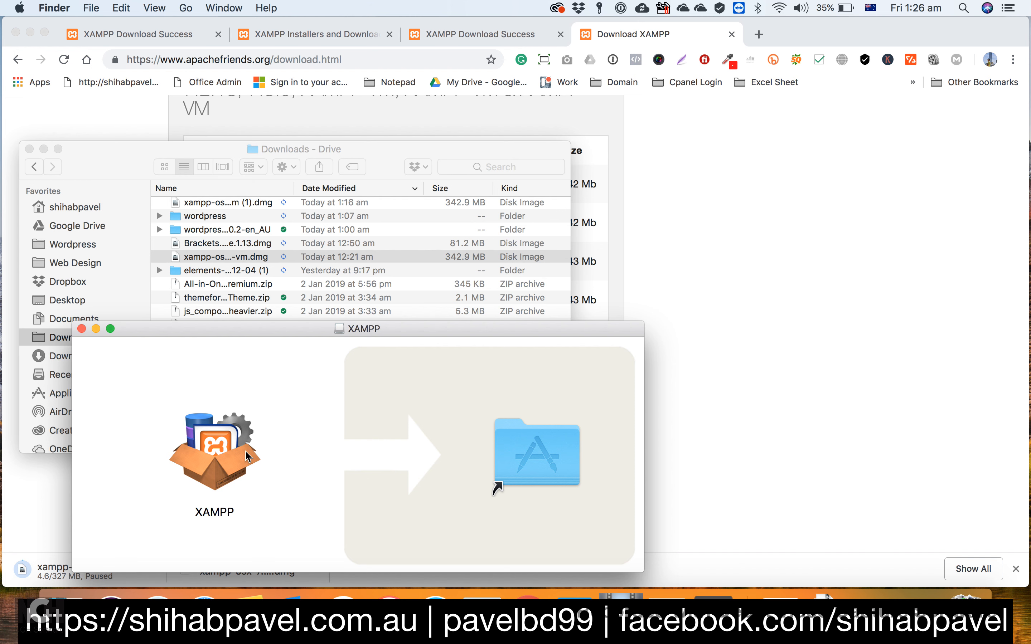
Step: Preview the XAMPP application's details inside the mounted disk image
{"action": "left_click", "coordinate": [220, 443]}
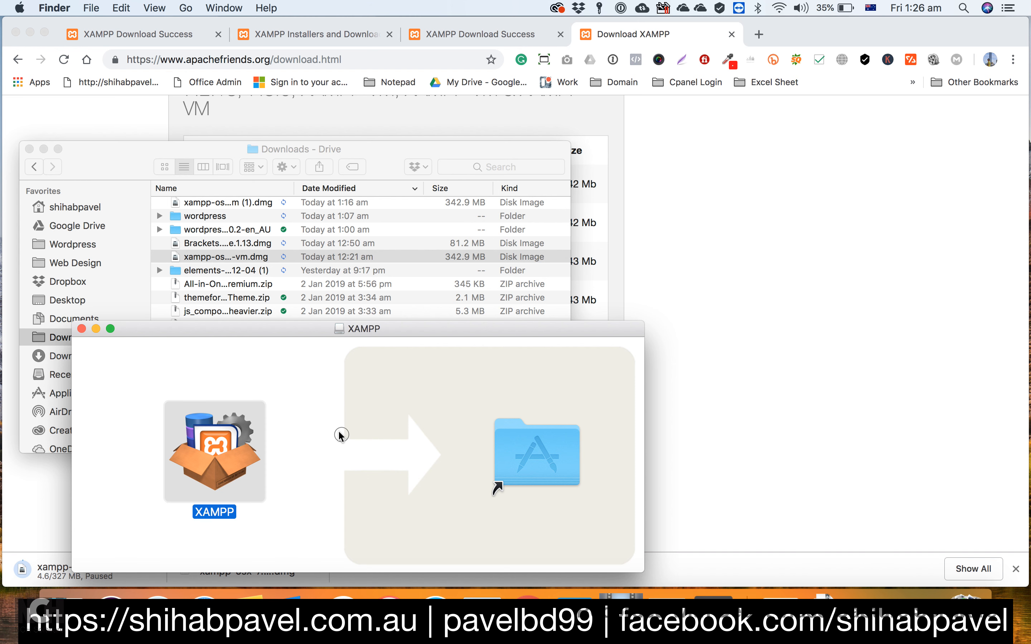
{"action": "key", "text": "space"}
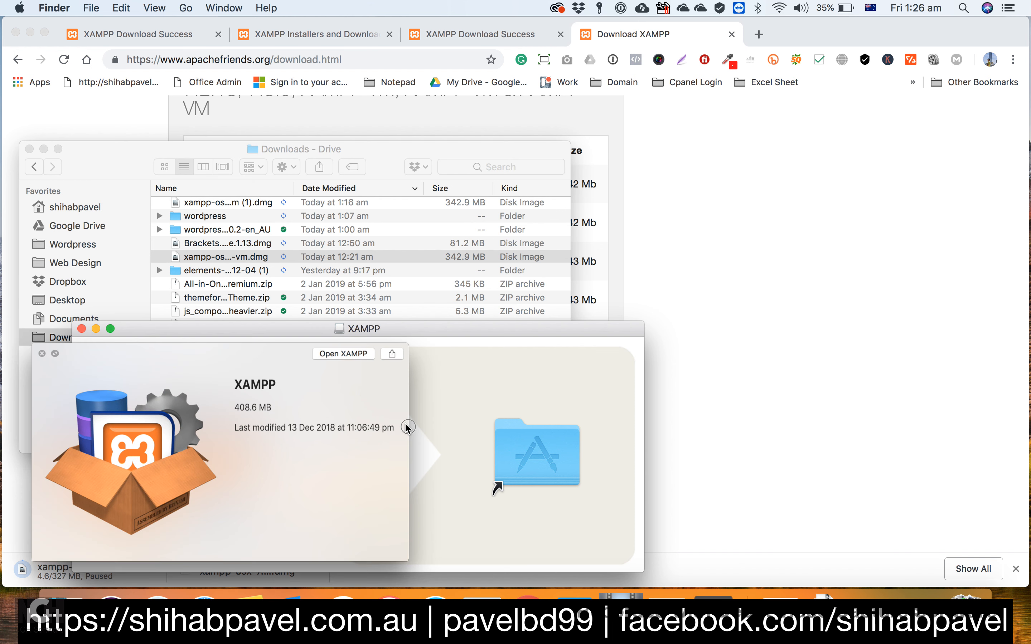
{"action": "left_click", "coordinate": [20, 342]}
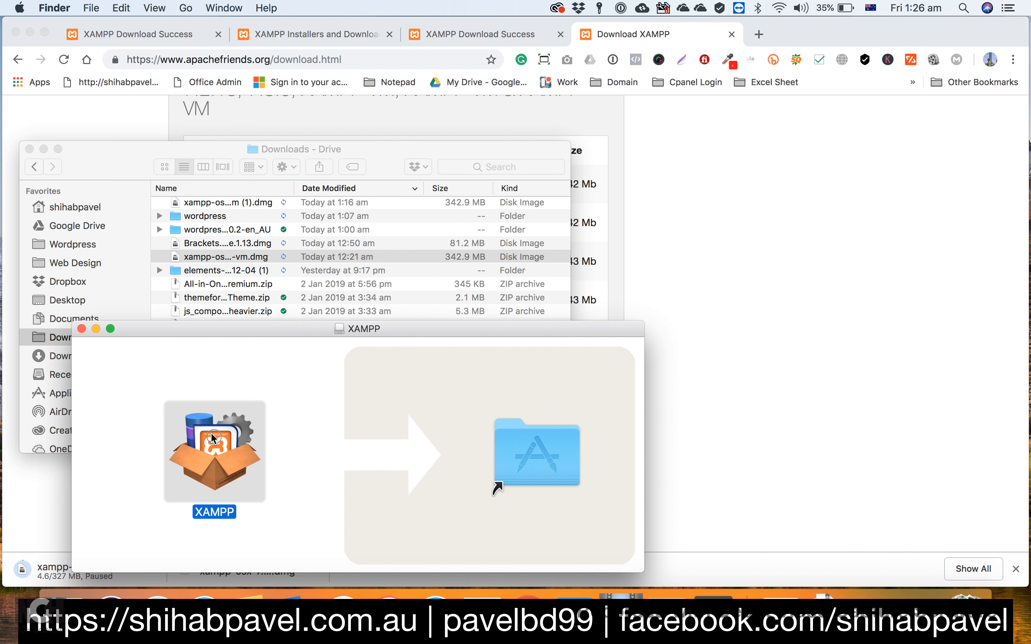
{"action": "key", "text": "space"}
{"action": "left_click", "coordinate": [20, 343]}
{"action": "right_click", "coordinate": [222, 439]}
{"action": "left_click", "coordinate": [183, 436]}
{"action": "key", "text": "space"}
{"action": "left_click", "coordinate": [22, 343]}
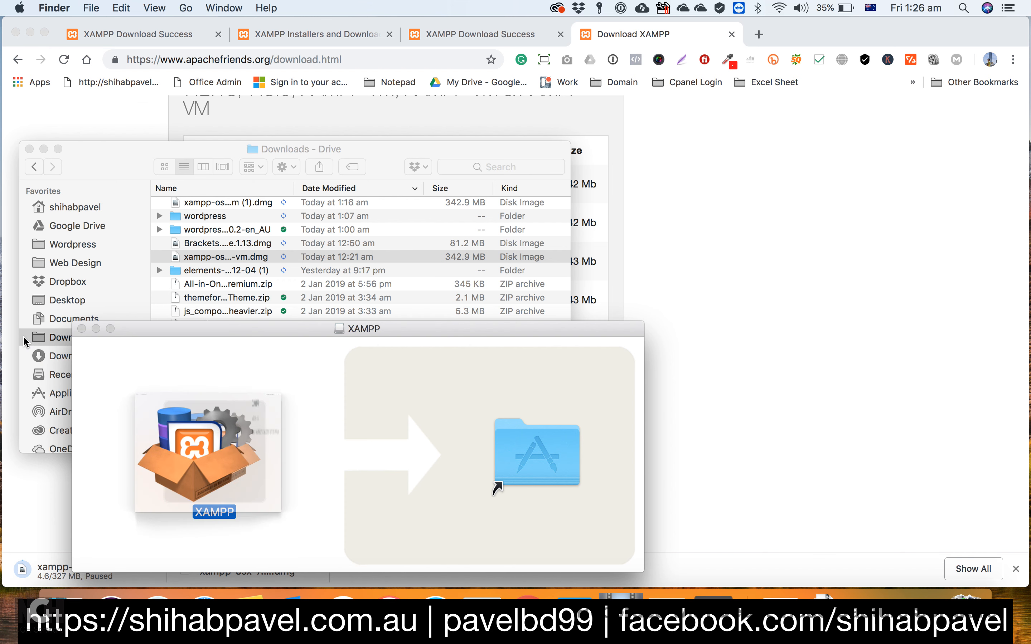
{"action": "left_click_drag", "start_coordinate": [205, 335], "coordinate": [275, 168]}
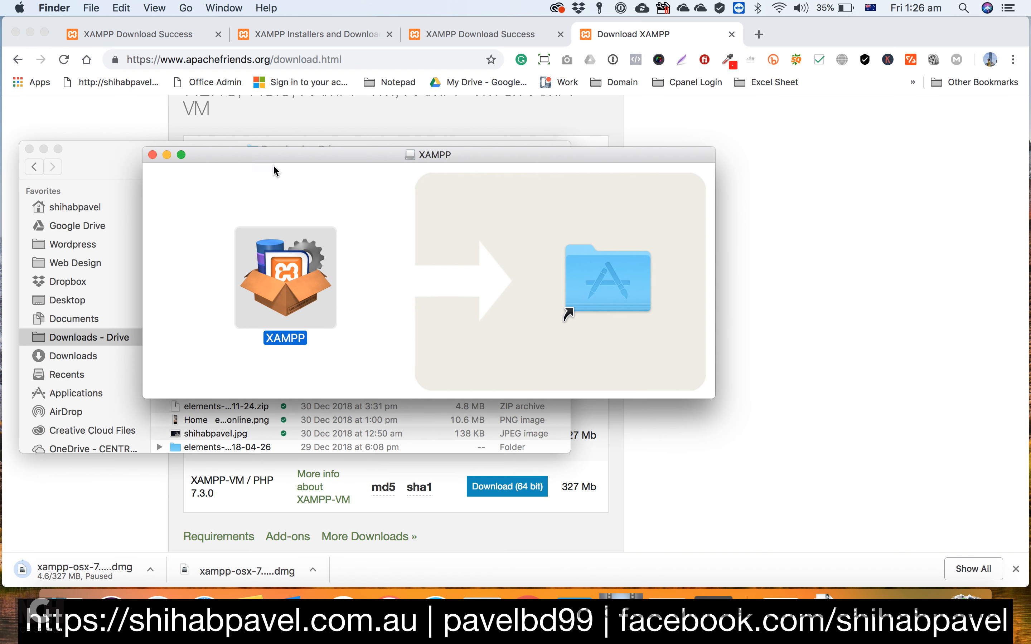
{"action": "key", "text": "space"}
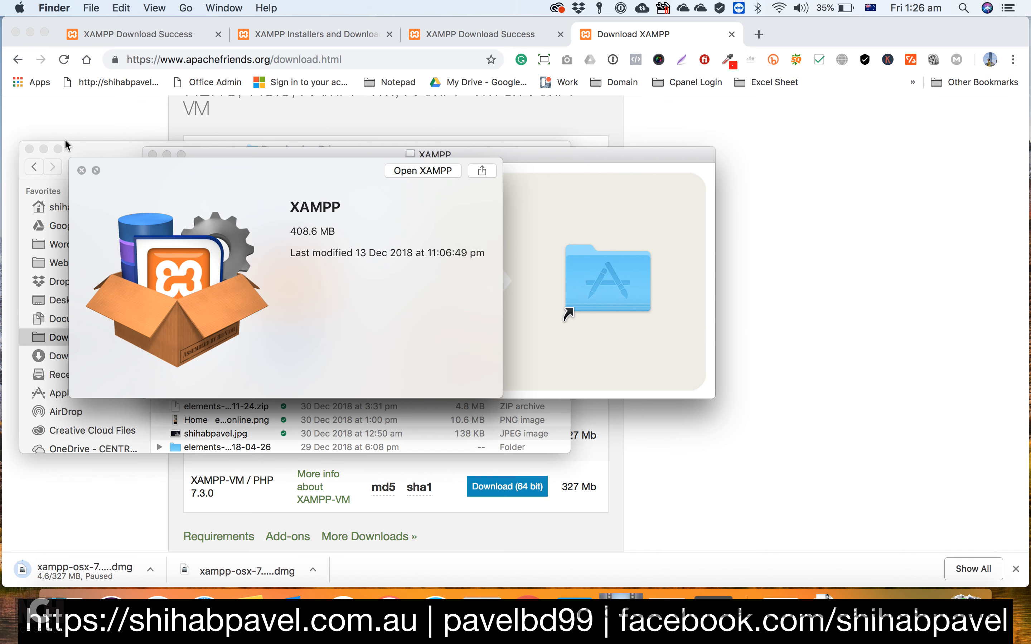
{"action": "left_click", "coordinate": [81, 170]}
{"action": "left_click", "coordinate": [191, 320]}
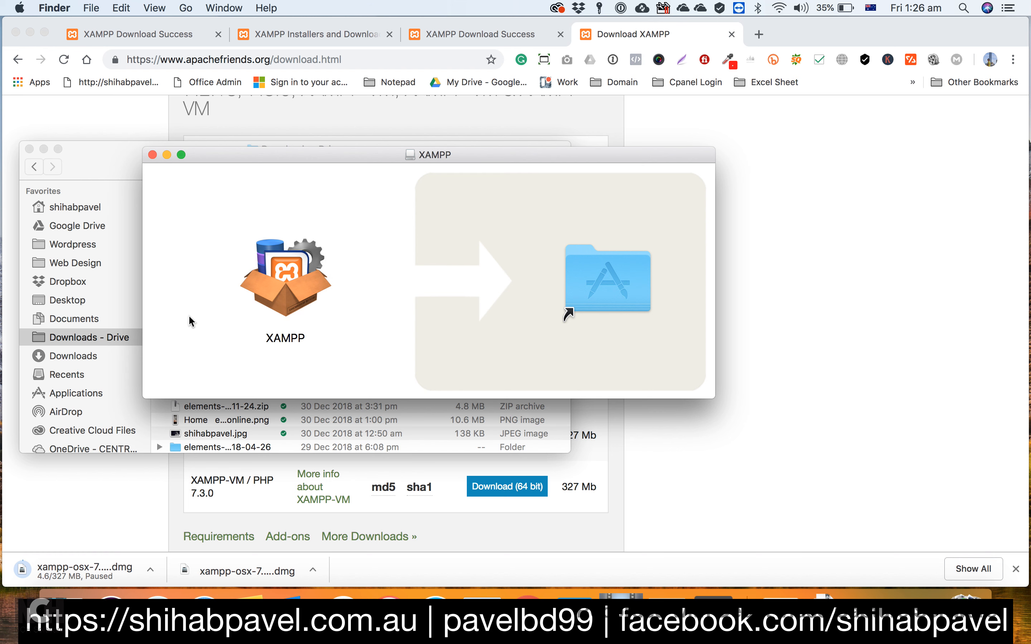
{"action": "left_click", "coordinate": [285, 277]}
{"action": "key", "text": "space"}
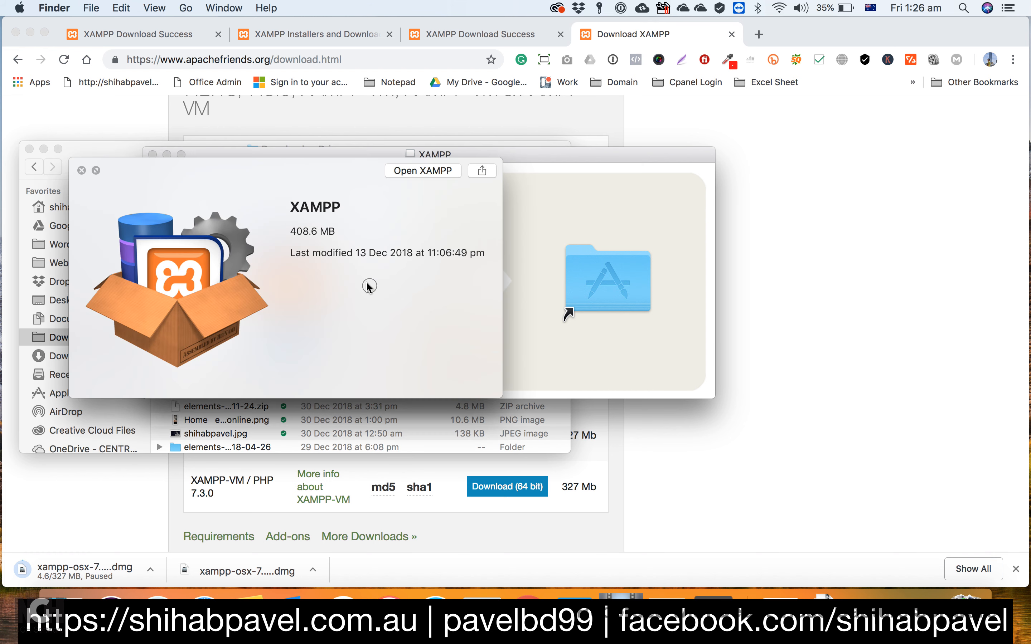
{"action": "left_click", "coordinate": [82, 171]}
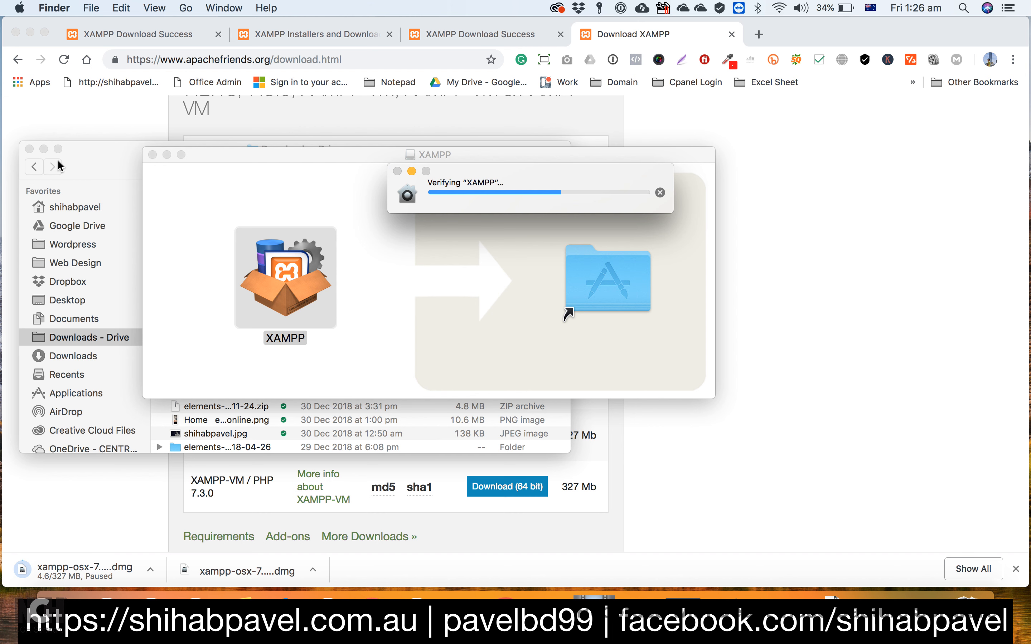
Step: Minimize the Downloads - Drive window and launch the XAMPP application, approving the opening of the app downloaded from the Internet
{"action": "left_click", "coordinate": [43, 148]}
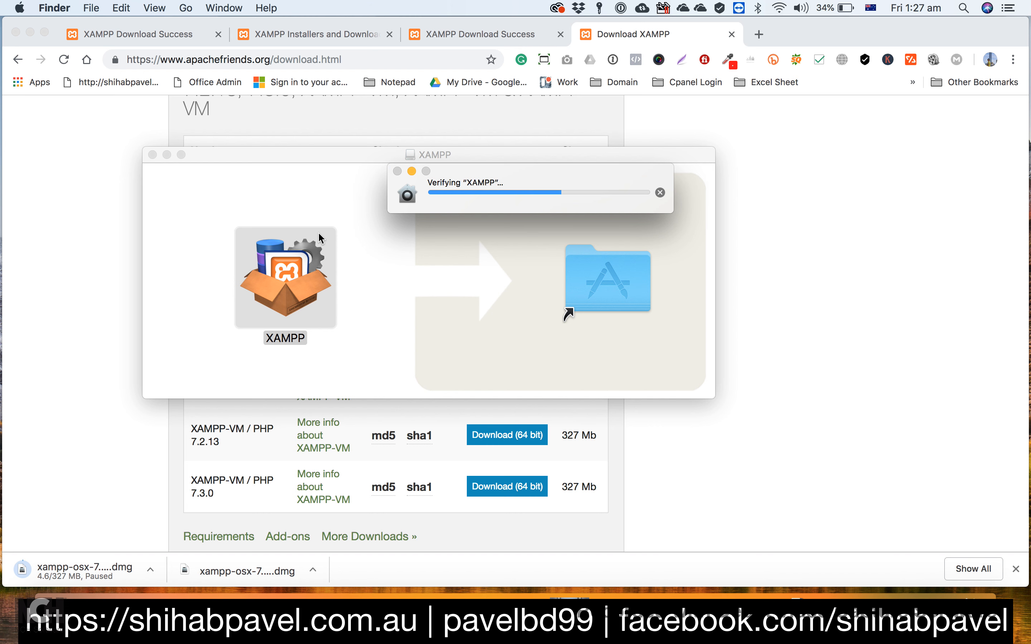
{"action": "left_click", "coordinate": [310, 211]}
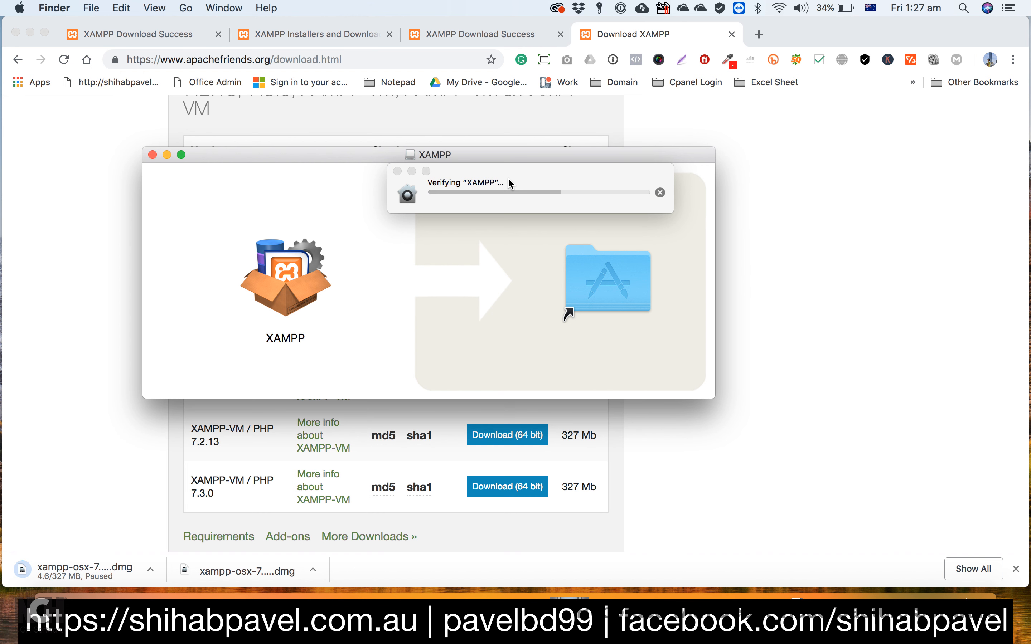
{"action": "left_click", "coordinate": [549, 175]}
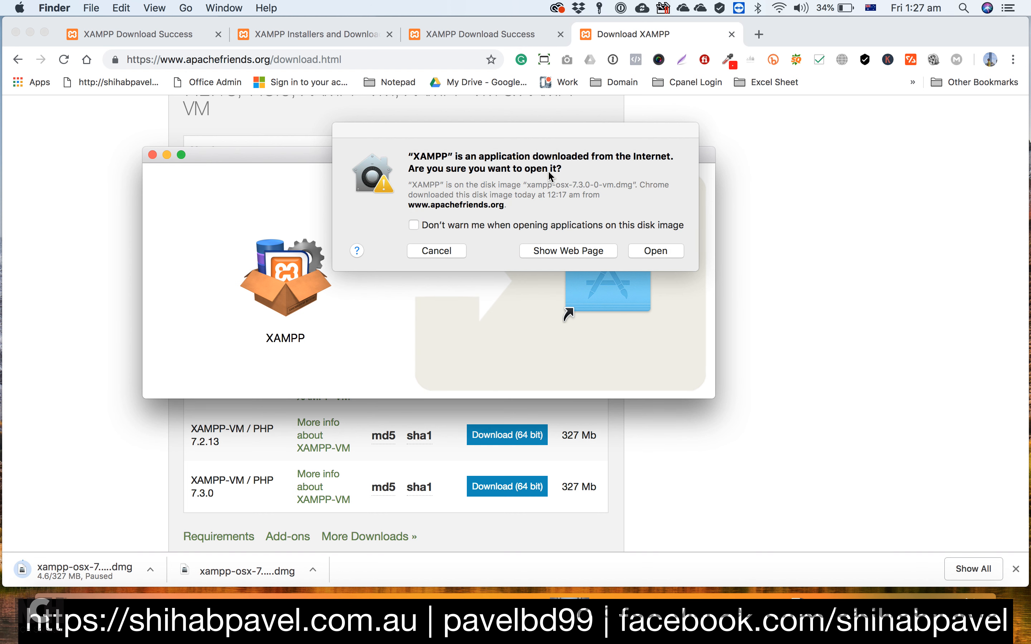
{"action": "left_click", "coordinate": [651, 251]}
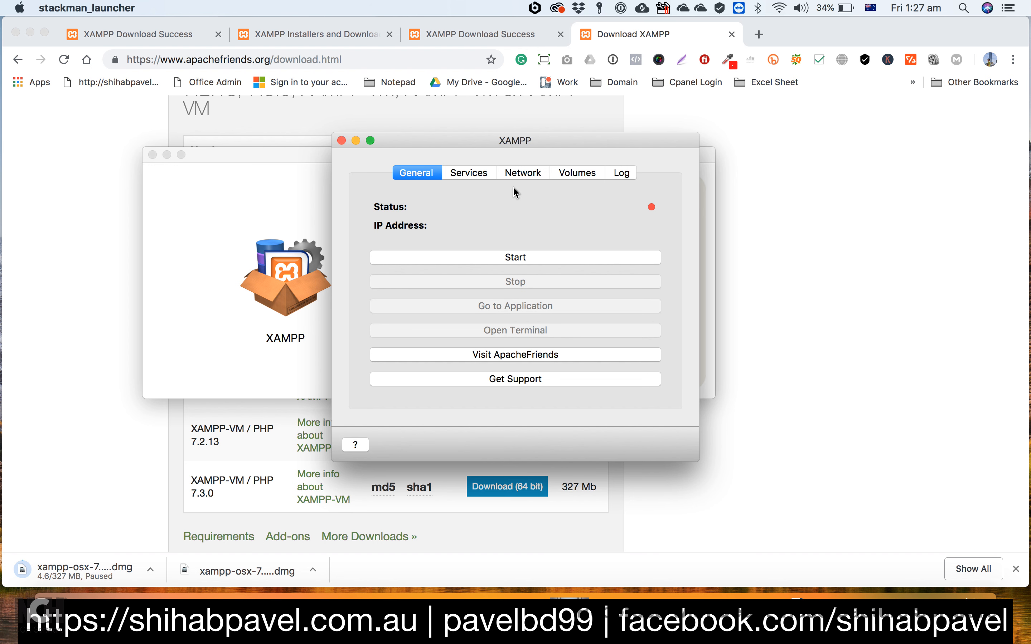
Step: Start the XAMPP stack and check its services list and general status
{"action": "left_click", "coordinate": [507, 257]}
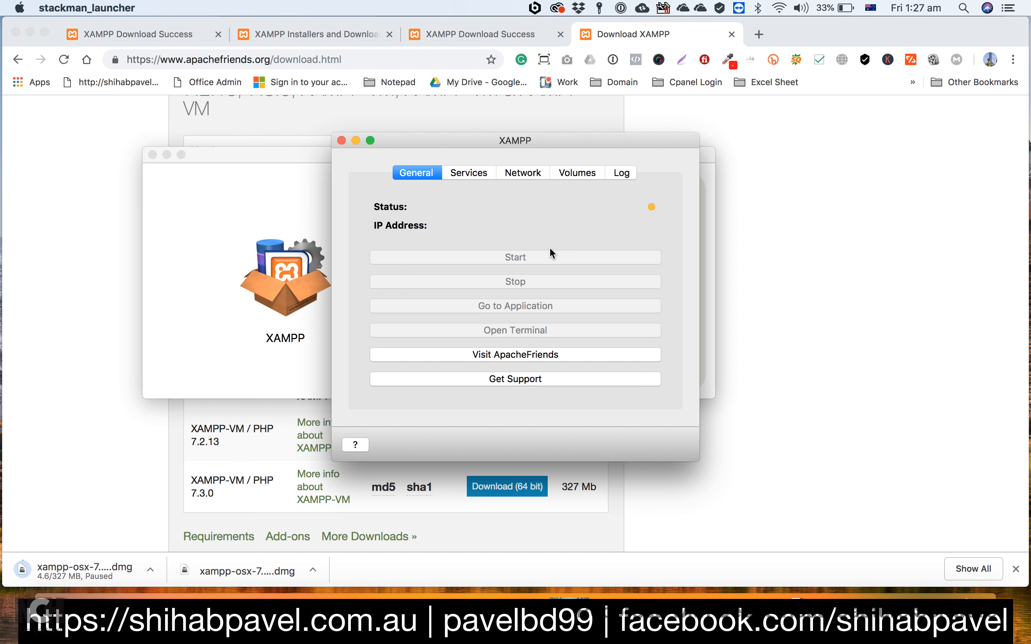
{"action": "left_click", "coordinate": [458, 173]}
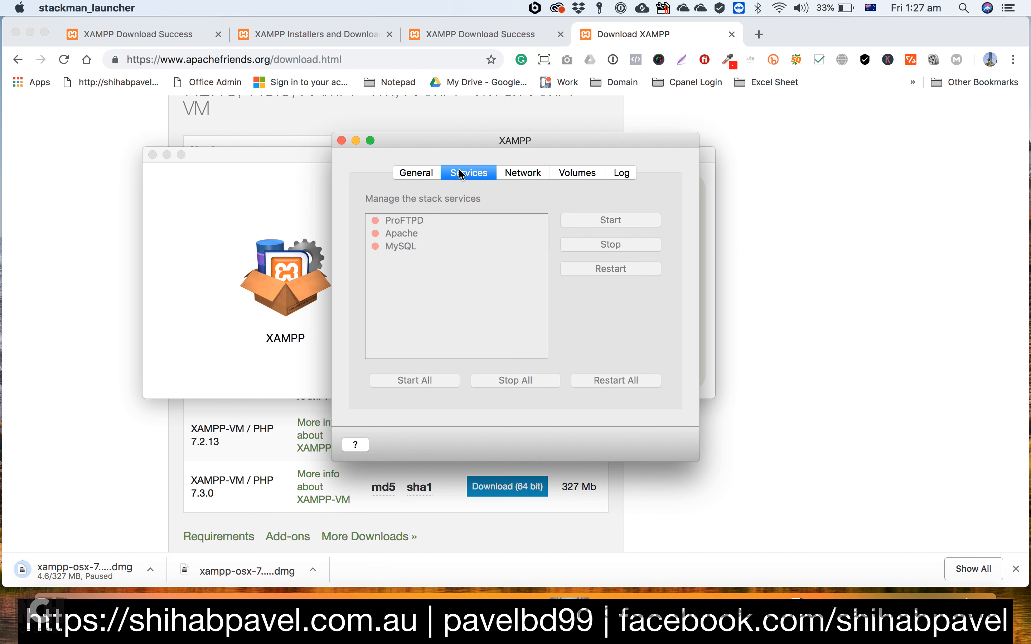
{"action": "left_click", "coordinate": [410, 174]}
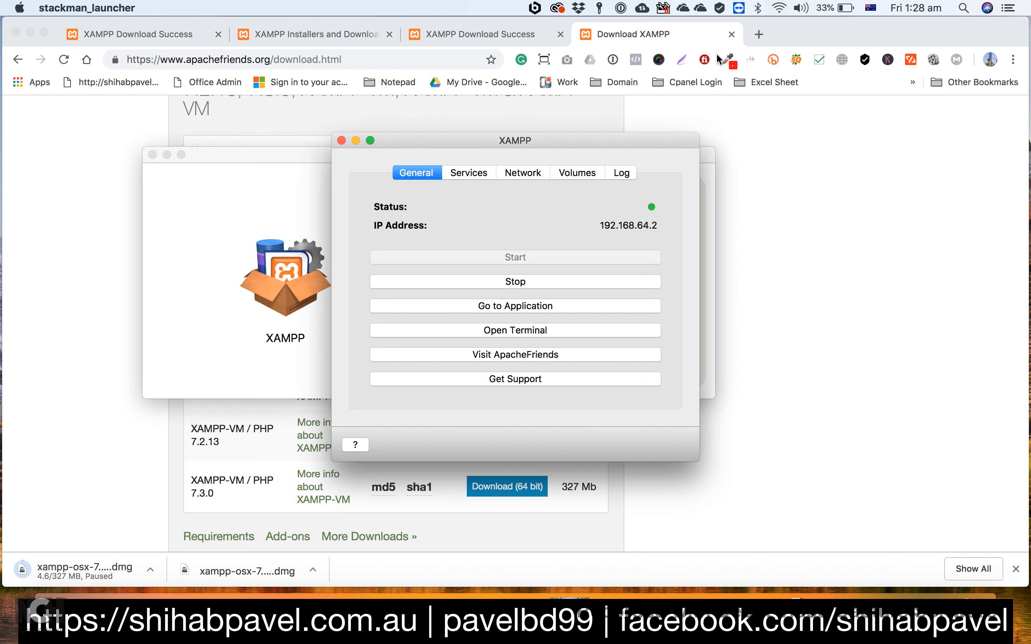
Step: Try to load localhost in a new Chrome tab
{"action": "left_click", "coordinate": [759, 34]}
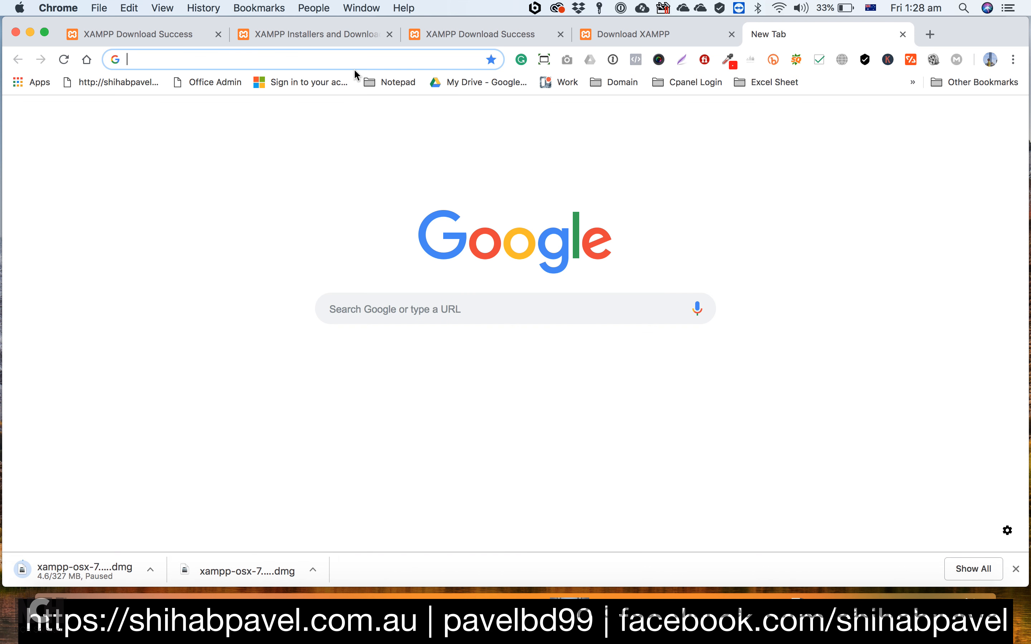
{"action": "type", "text": "localho"}
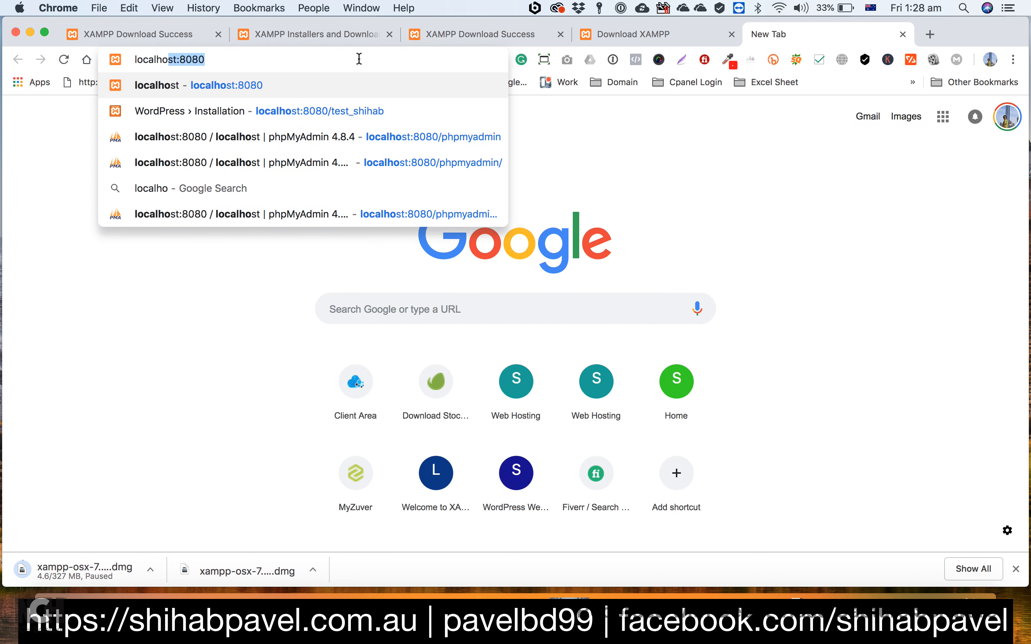
{"action": "type", "text": "st"}
{"action": "key", "text": "Delete"}
{"action": "key", "text": "Return"}
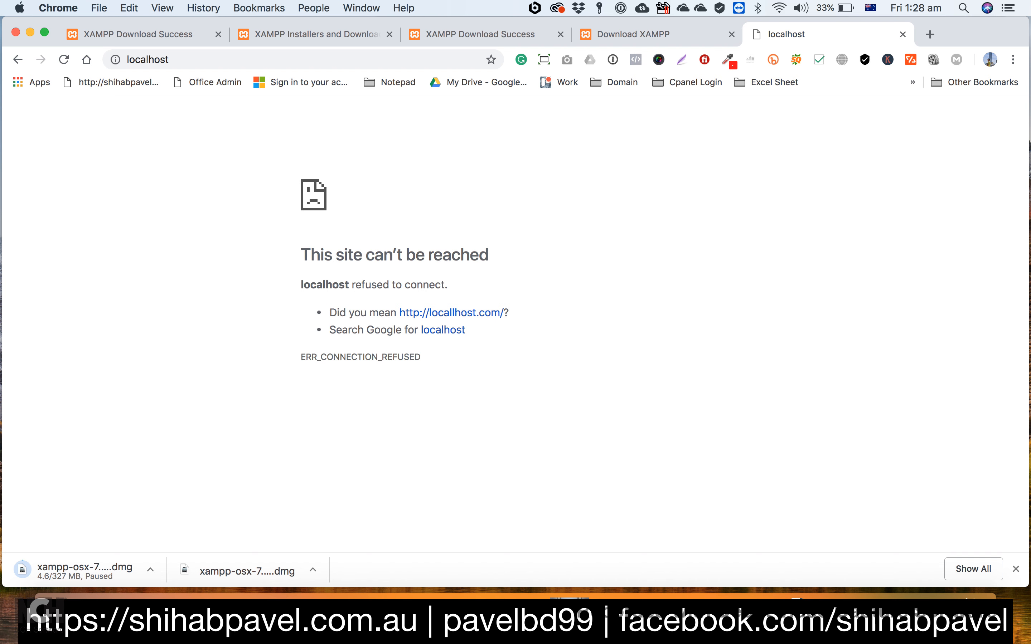
Step: Switch back to the XAMPP manager and start the Apache and MySQL services
{"action": "left_click", "coordinate": [698, 617]}
{"action": "left_click", "coordinate": [475, 173]}
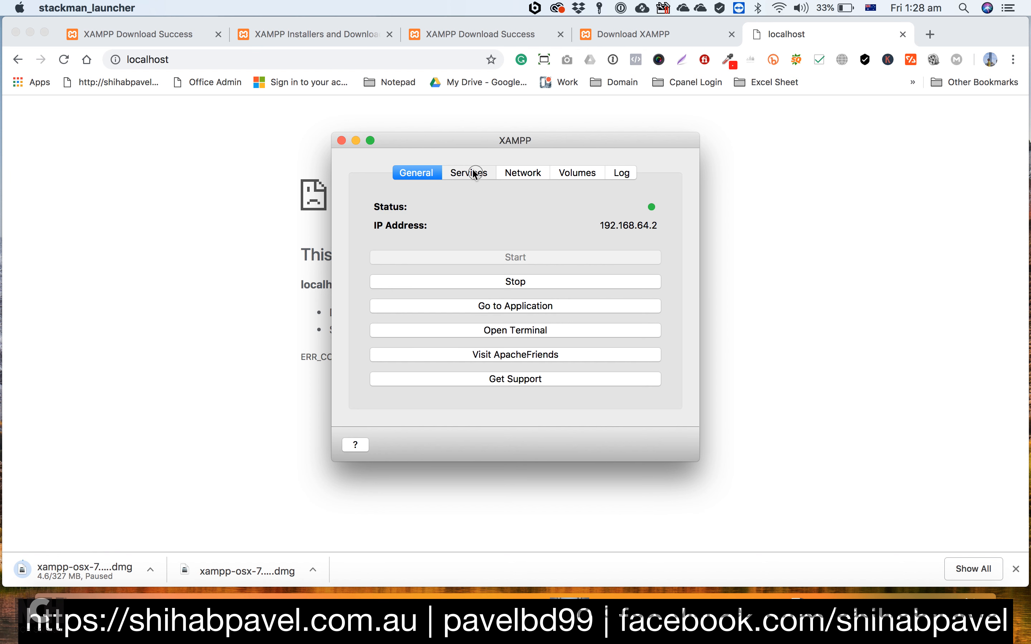
{"action": "left_click", "coordinate": [415, 233]}
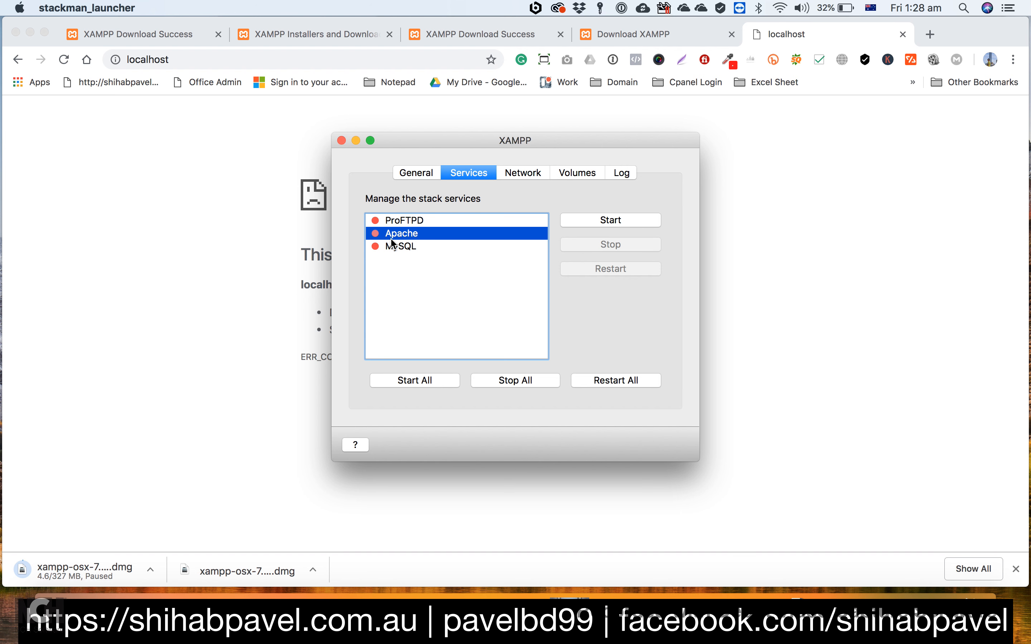
{"action": "left_click", "coordinate": [603, 220]}
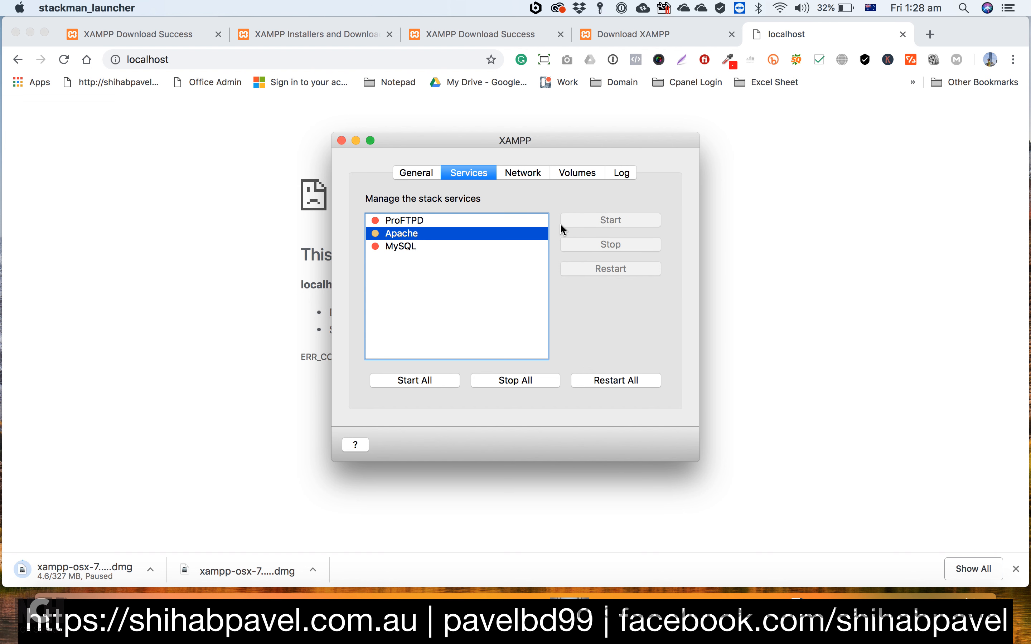
{"action": "left_click", "coordinate": [400, 246]}
{"action": "left_click", "coordinate": [613, 224]}
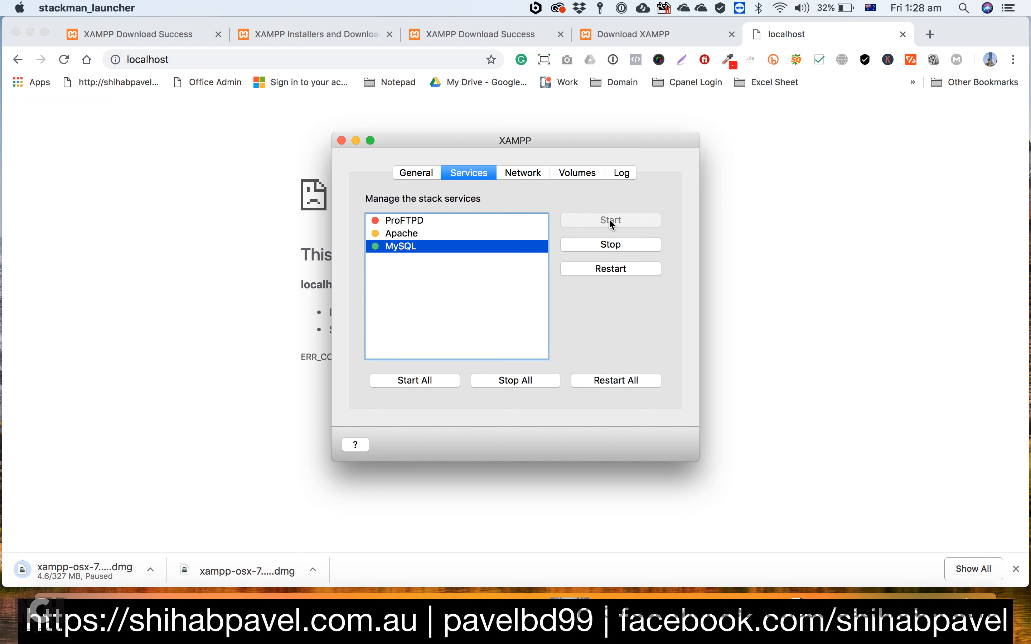
Step: Review the stack's IP address in the general settings and go to the XAMPP application dashboard
{"action": "left_click", "coordinate": [421, 173]}
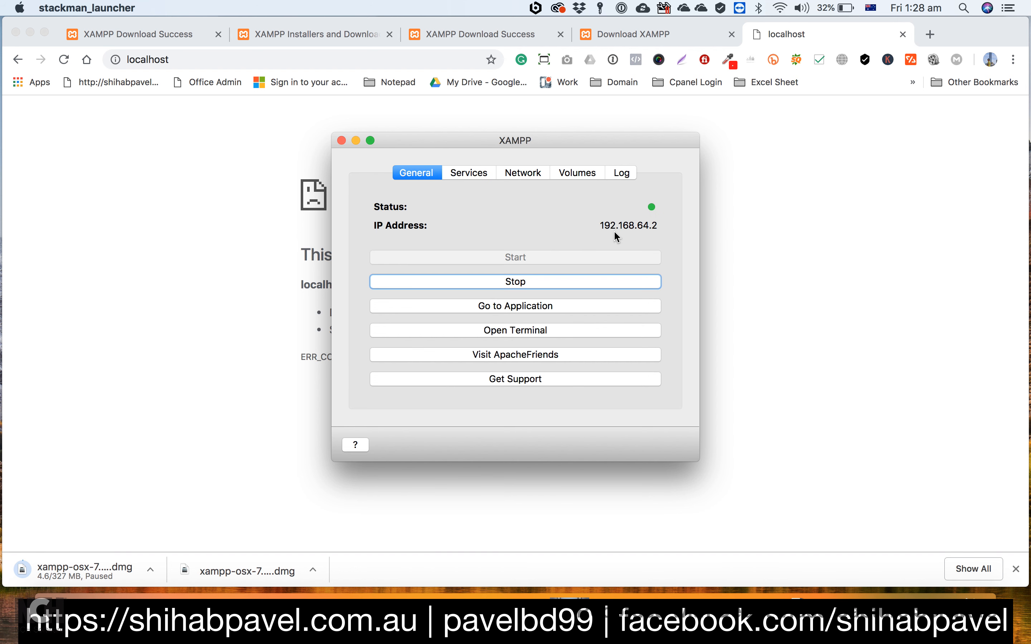
{"action": "left_click_drag", "start_coordinate": [596, 224], "coordinate": [666, 227]}
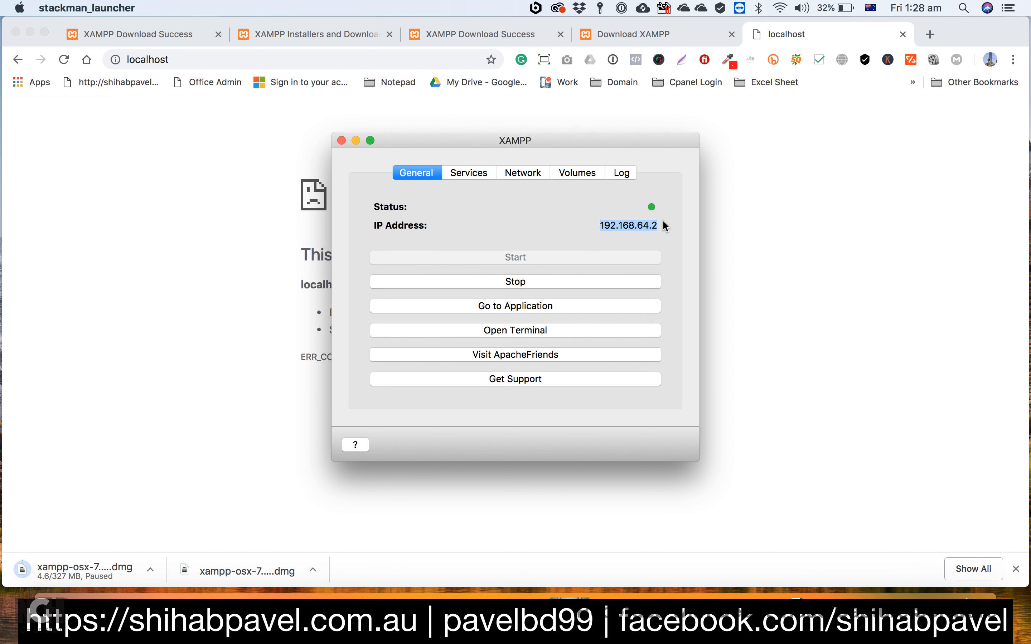
{"action": "left_click", "coordinate": [585, 229]}
{"action": "left_click_drag", "start_coordinate": [600, 229], "coordinate": [665, 227]}
{"action": "left_click", "coordinate": [518, 306]}
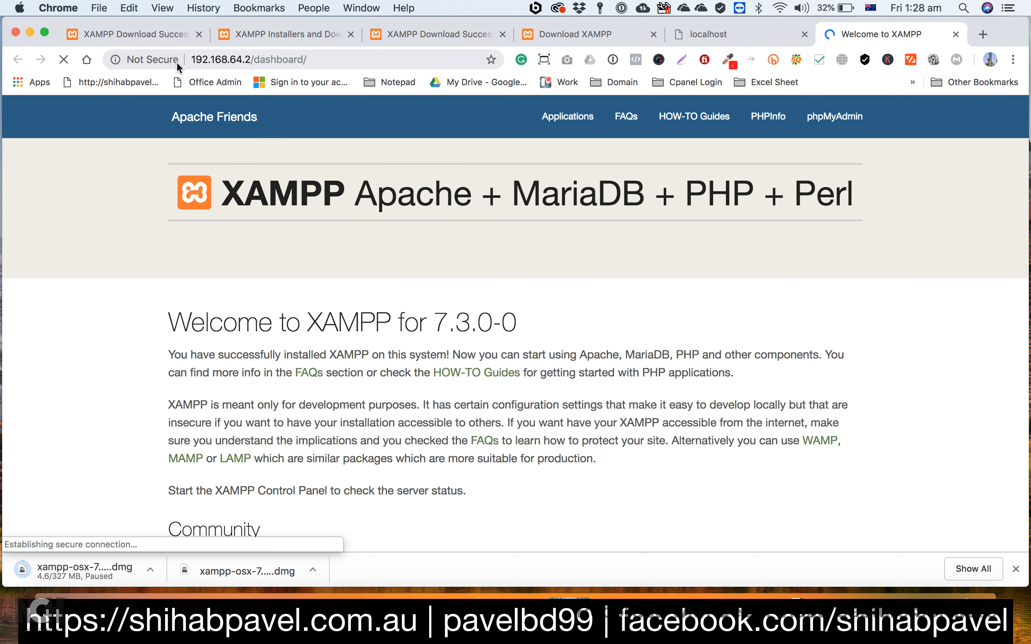
Step: Check the dashboard's address and open phpMyAdmin from the XAMPP dashboard
{"action": "left_click_drag", "start_coordinate": [191, 59], "coordinate": [308, 56]}
{"action": "left_click", "coordinate": [308, 57]}
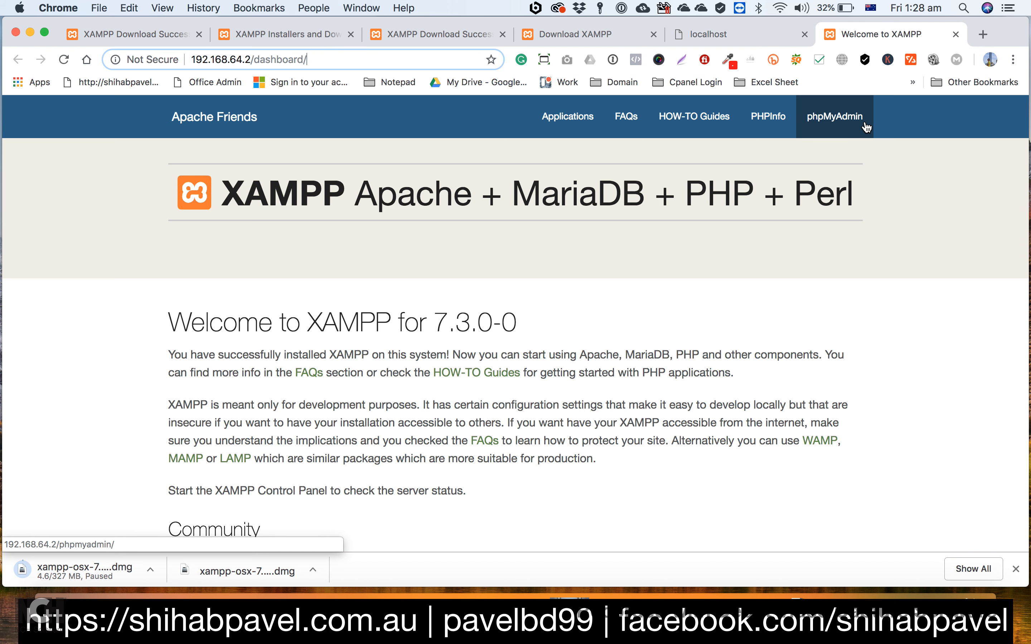
{"action": "left_click", "coordinate": [814, 117]}
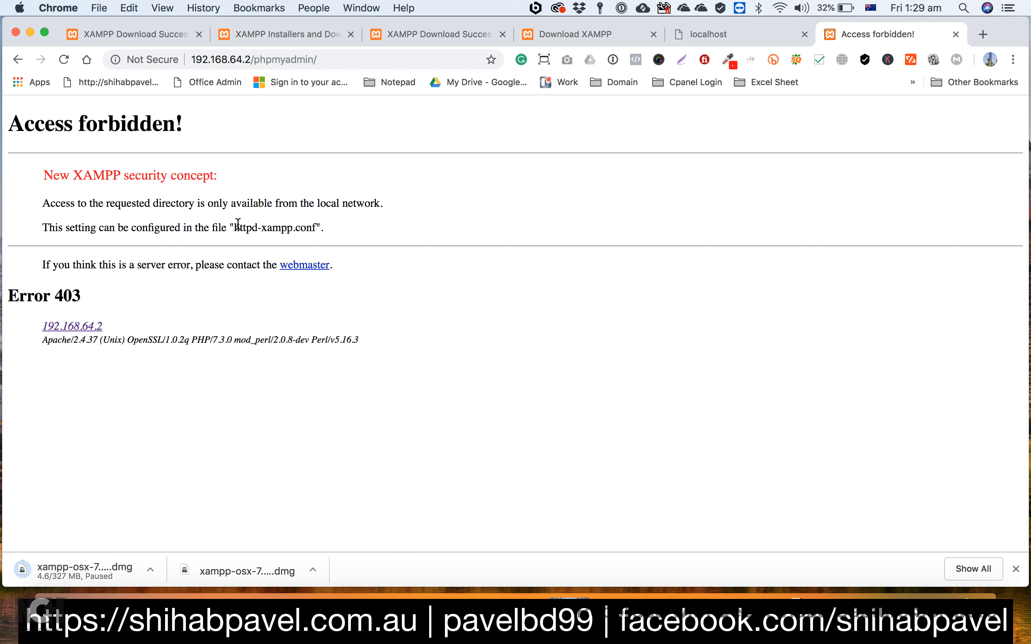
Step: Switch to the XAMPP manager, mount the /opt/lampp volume and open it in Finder
{"action": "left_click_drag", "start_coordinate": [230, 222], "coordinate": [316, 224]}
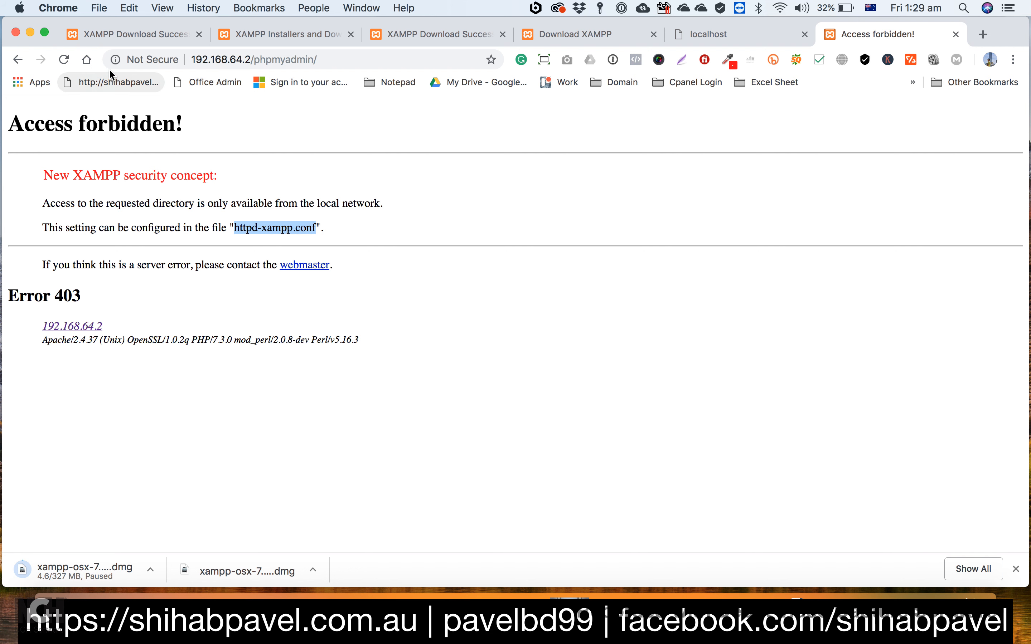
{"action": "left_click", "coordinate": [695, 595]}
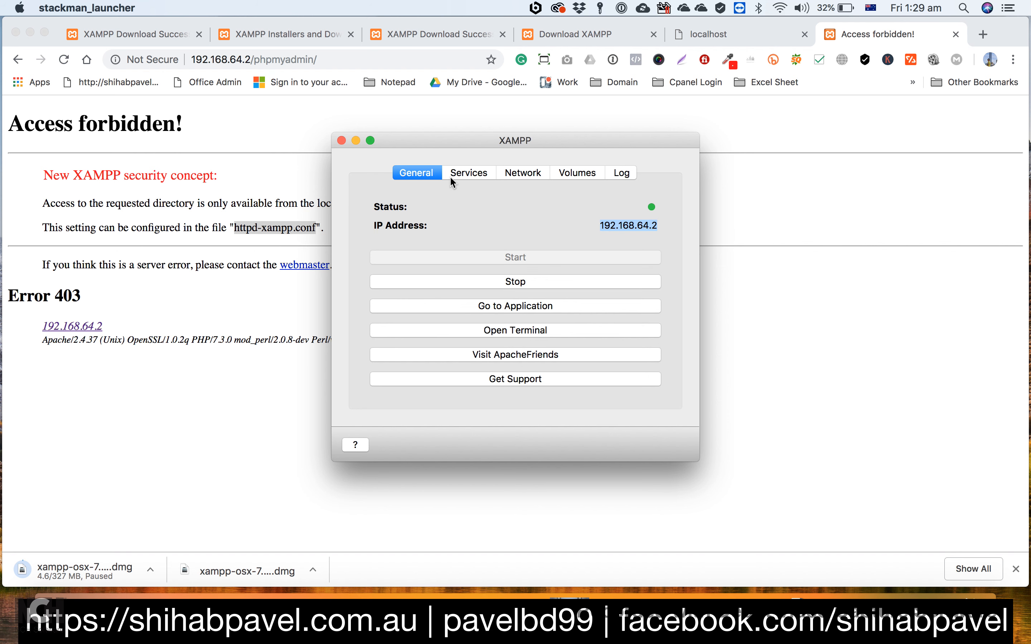
{"action": "left_click", "coordinate": [567, 175]}
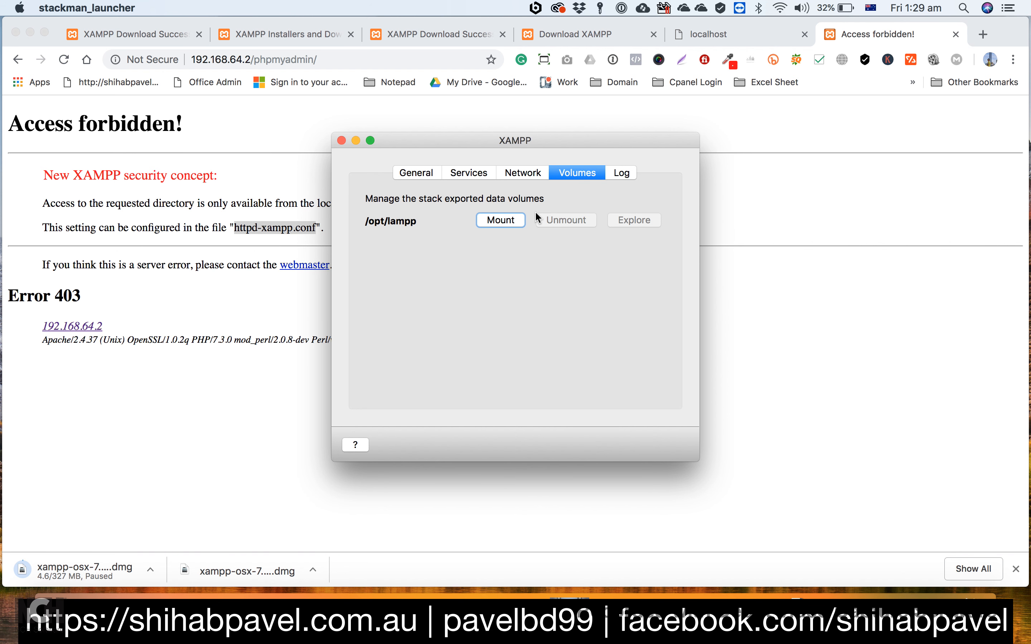
{"action": "left_click", "coordinate": [500, 221]}
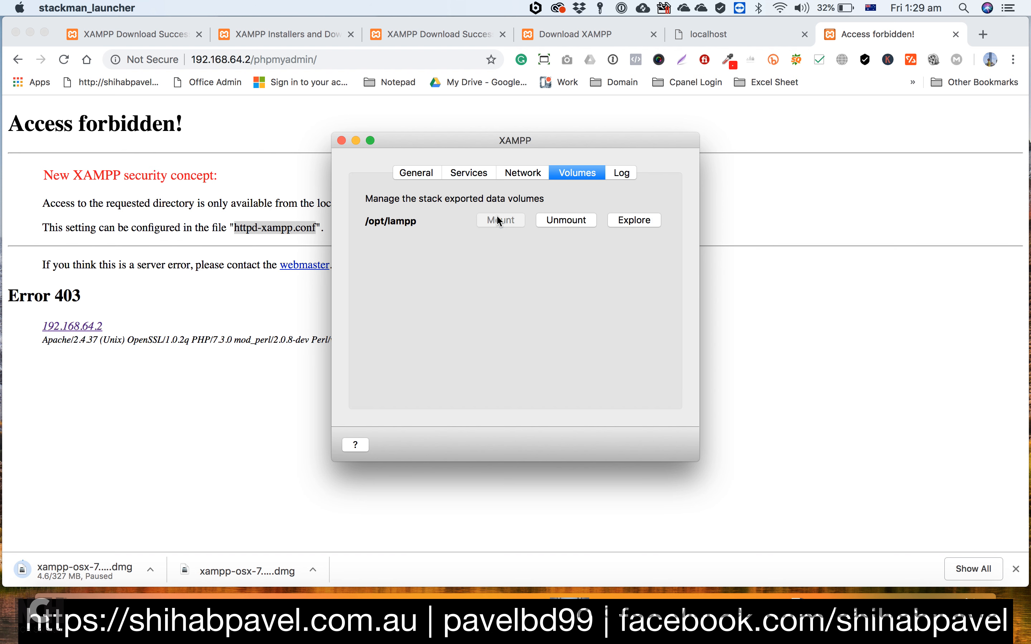
{"action": "left_click", "coordinate": [634, 221]}
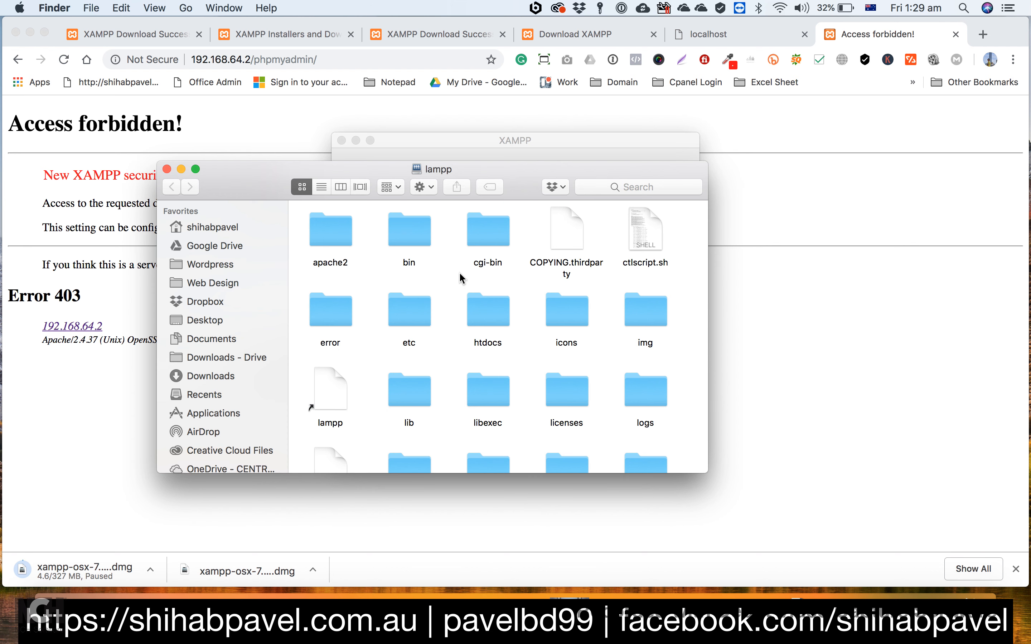
Step: Find httpd-xampp.conf in the extra subfolder of etc and open it with Sublime Text
{"action": "left_click", "coordinate": [408, 311]}
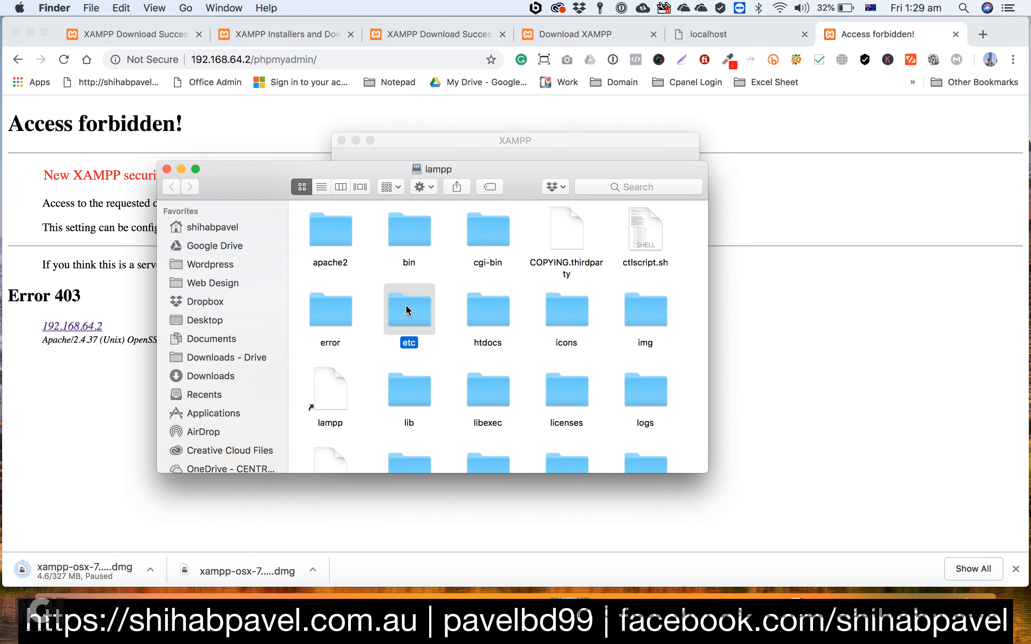
{"action": "double_click", "coordinate": [409, 310]}
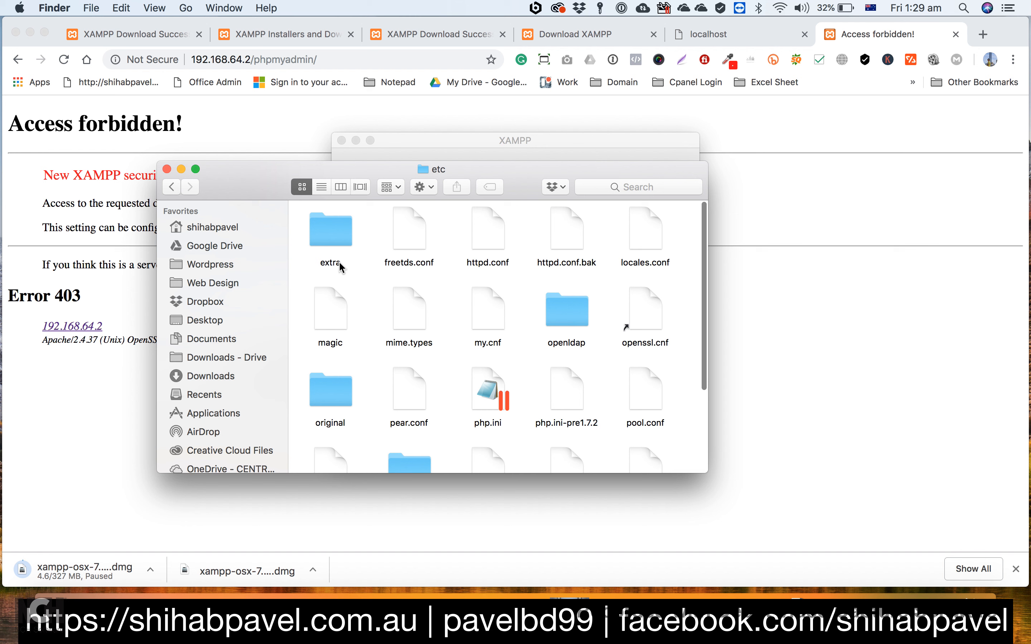
{"action": "double_click", "coordinate": [331, 238]}
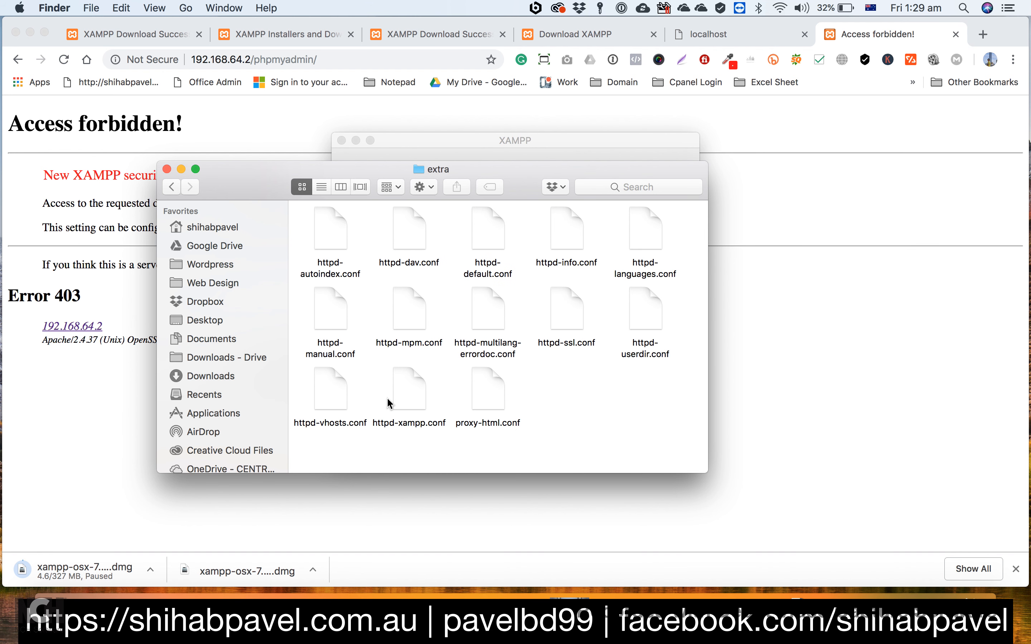
{"action": "left_click", "coordinate": [407, 392]}
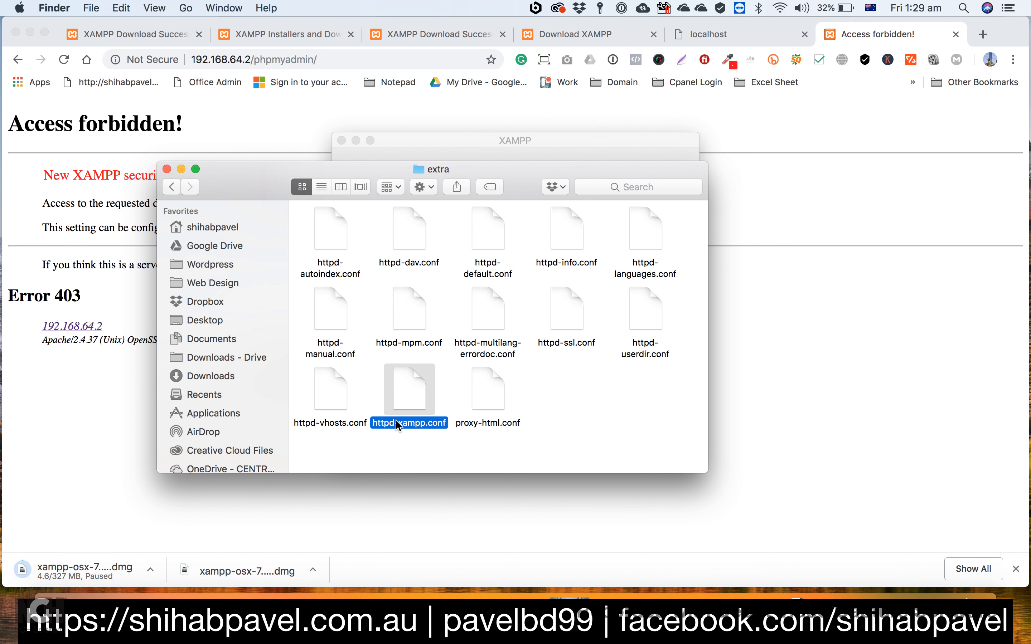
{"action": "right_click", "coordinate": [408, 383]}
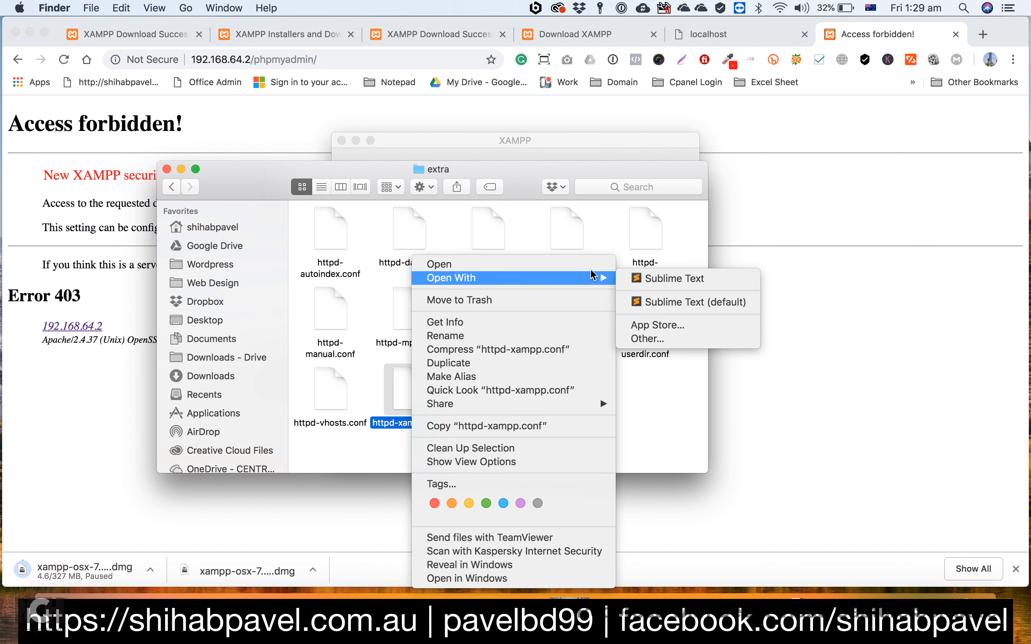
{"action": "mouse_move", "coordinate": [587, 280]}
{"action": "left_click", "coordinate": [665, 278]}
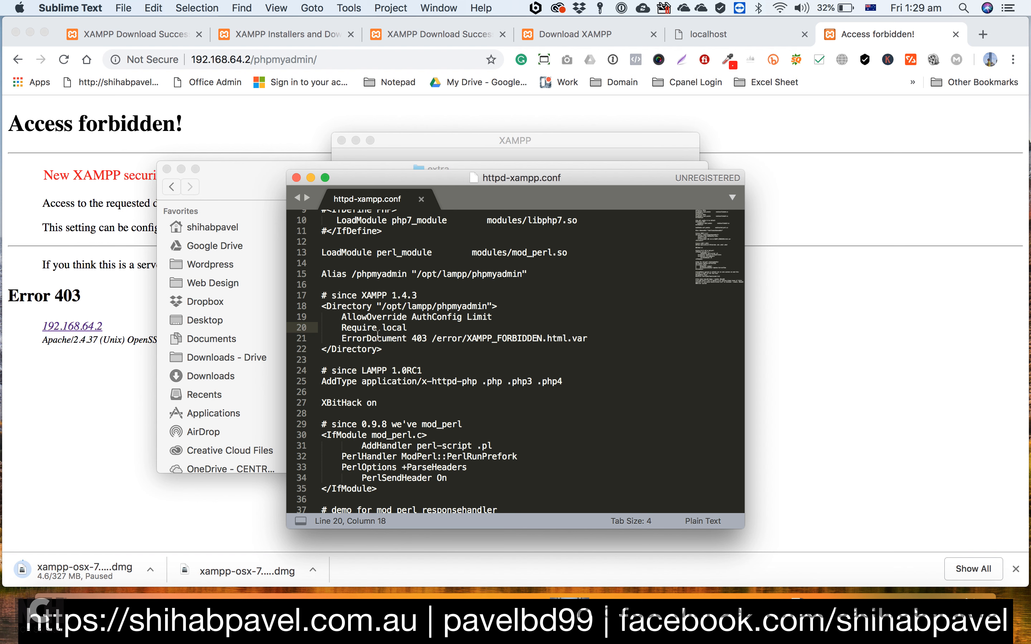
Step: Minimize the extra folder window and the XAMPP installer window
{"action": "left_click", "coordinate": [230, 170]}
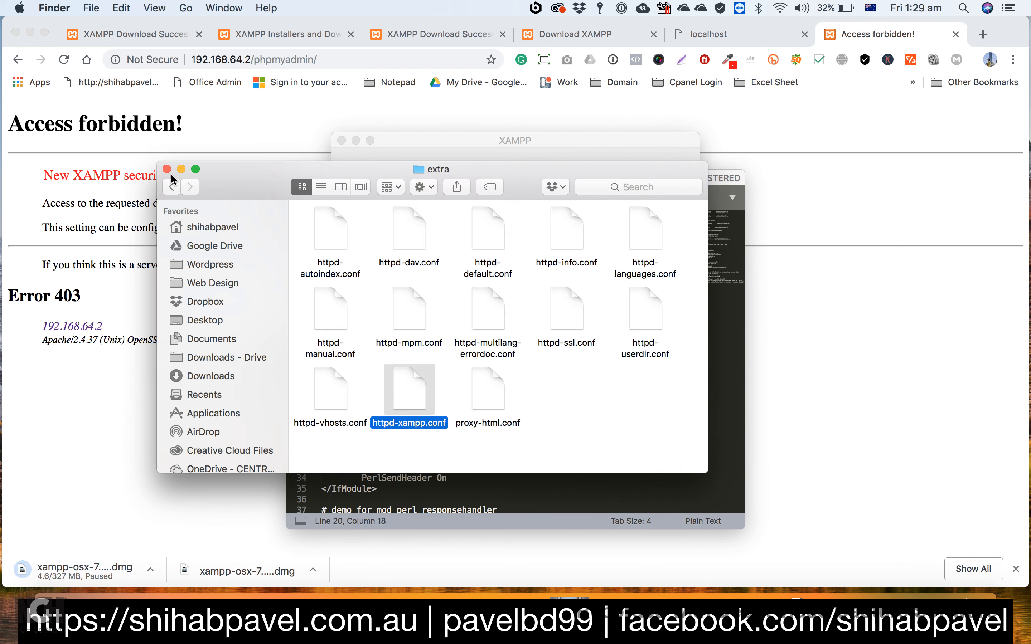
{"action": "left_click", "coordinate": [180, 169]}
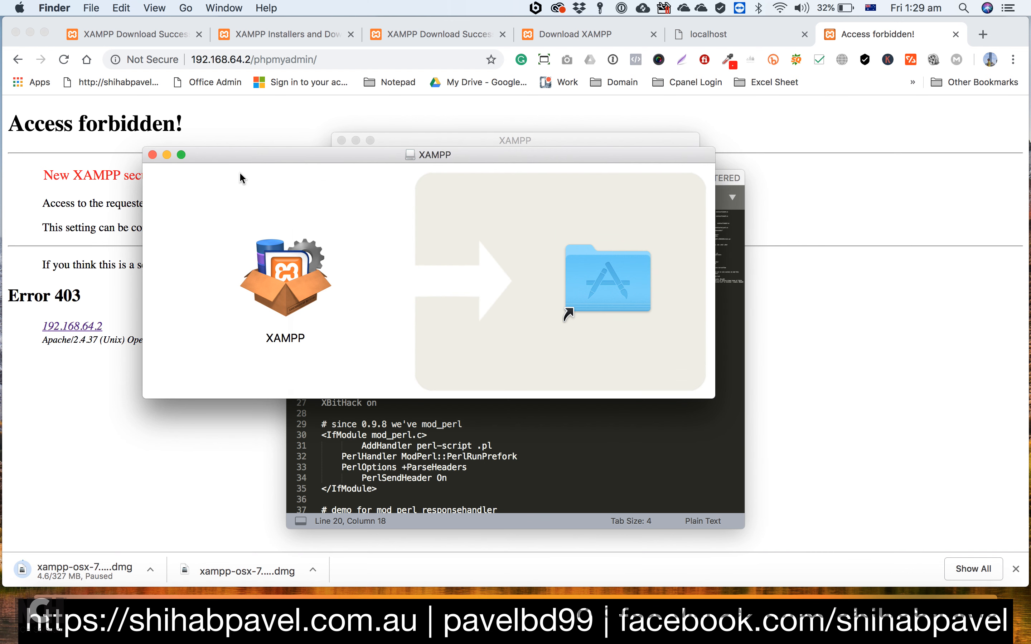
{"action": "left_click", "coordinate": [167, 154]}
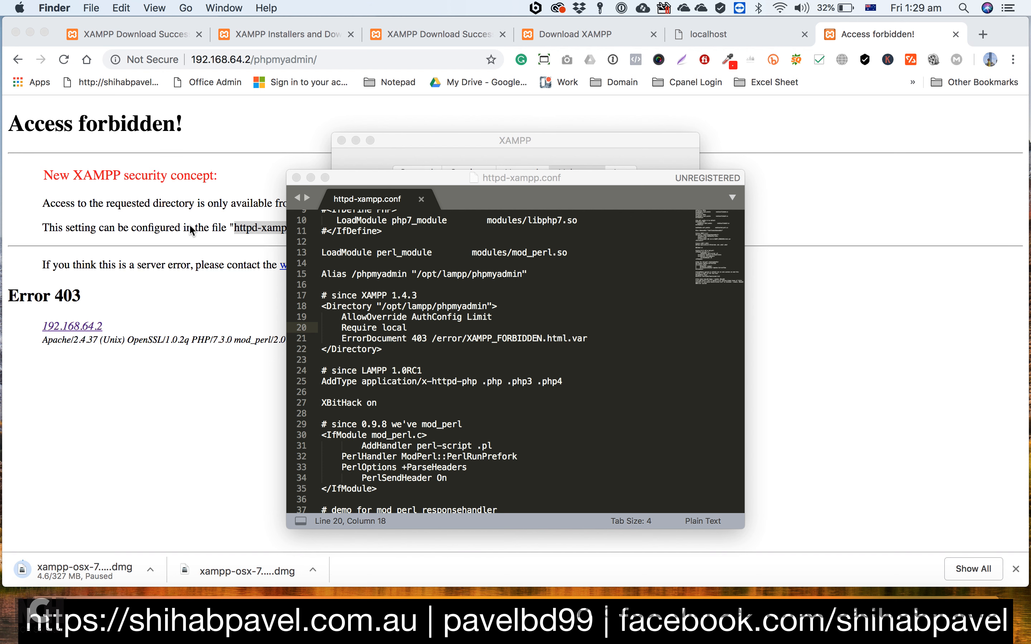
Step: Change the phpmyadmin directory's access rule to "Require all granted", then save and close httpd-xampp.conf
{"action": "left_click", "coordinate": [418, 328]}
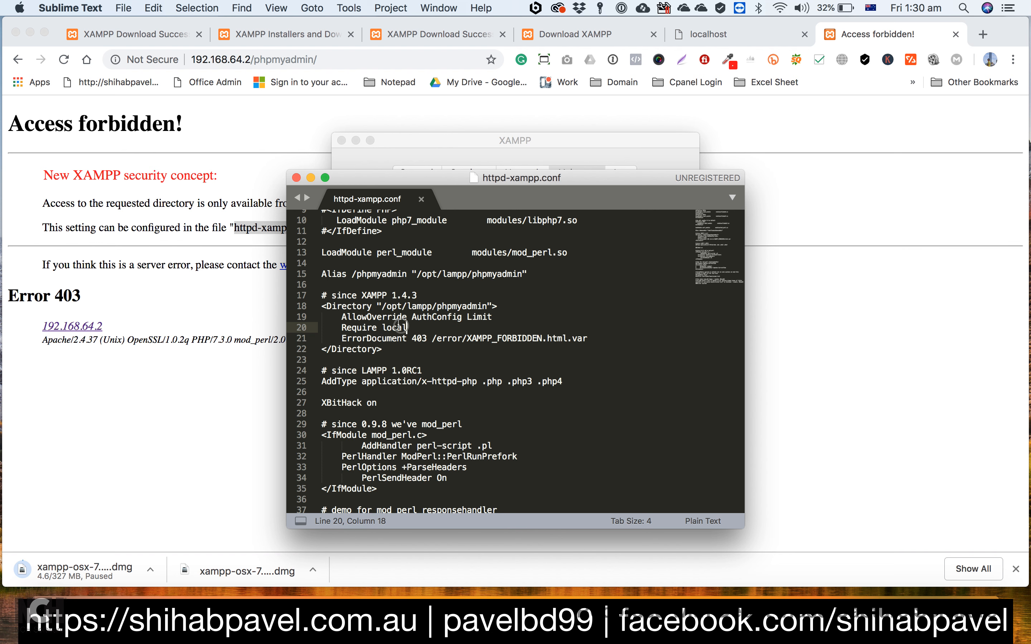
{"action": "left_click_drag", "start_coordinate": [408, 327], "coordinate": [379, 325]}
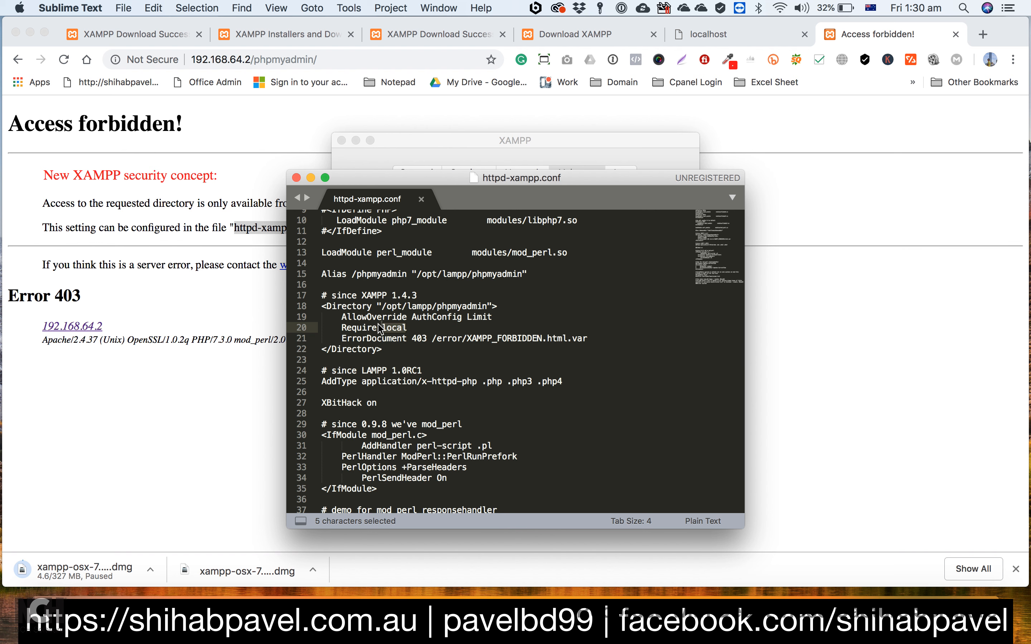
{"action": "key", "text": "BackSpace"}
{"action": "type", "text": "all "}
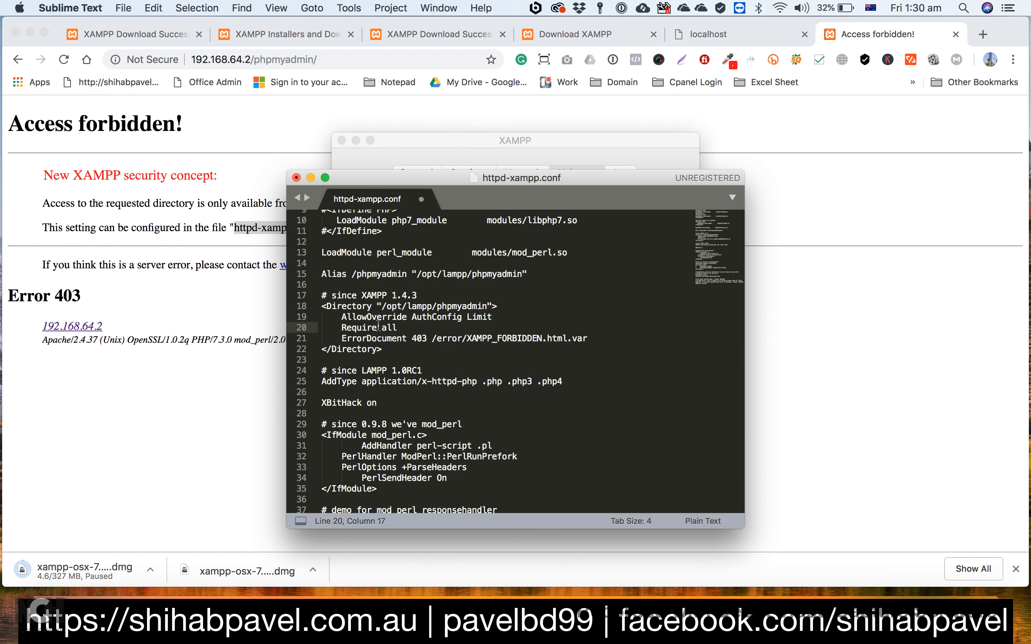
{"action": "type", "text": "granted"}
{"action": "left_click", "coordinate": [123, 8]}
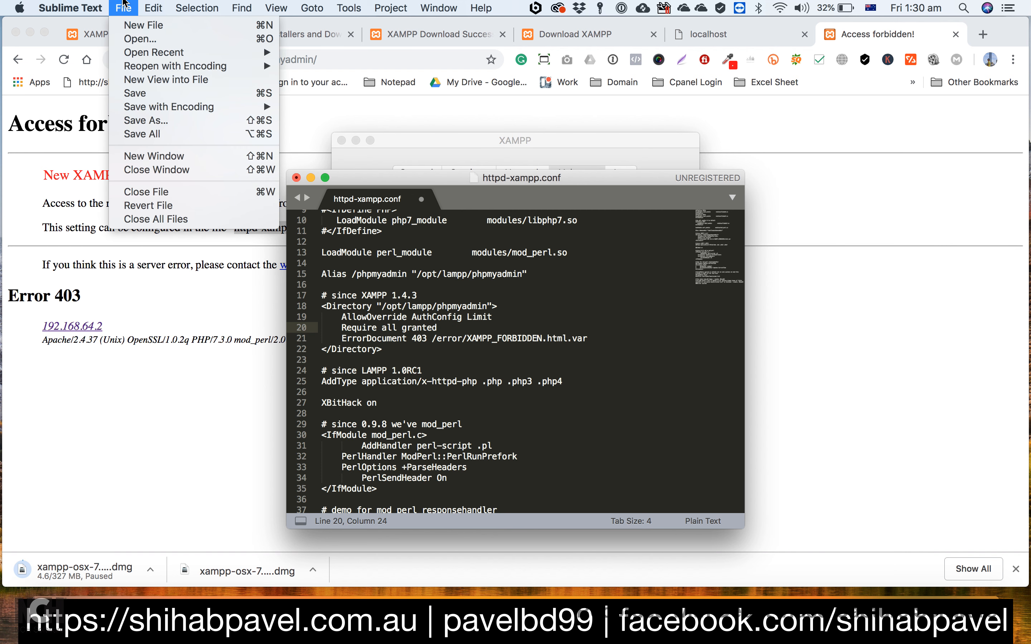
{"action": "left_click", "coordinate": [141, 94]}
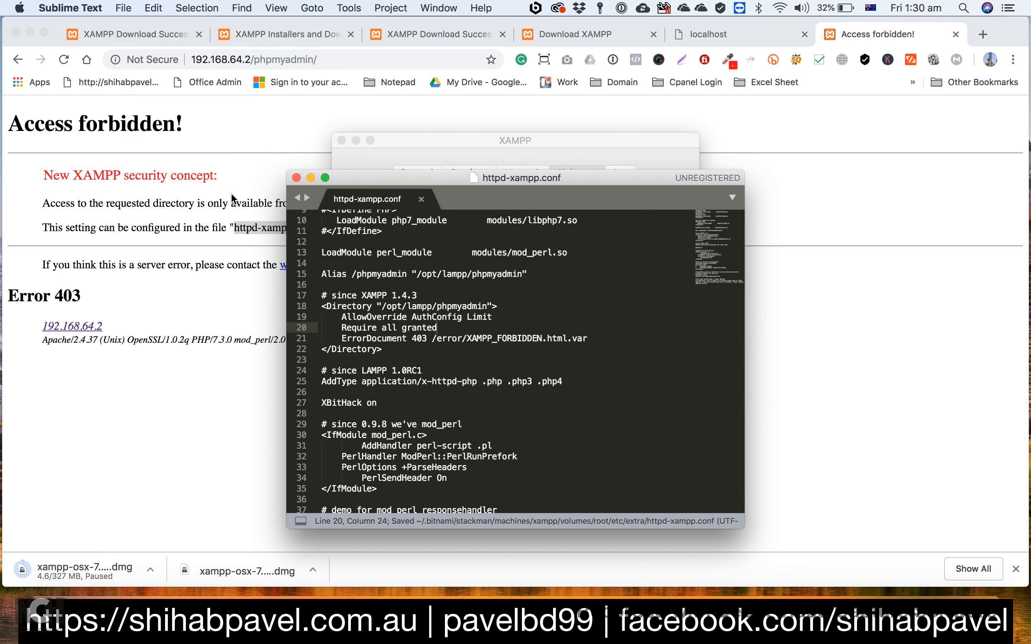
{"action": "left_click", "coordinate": [296, 179]}
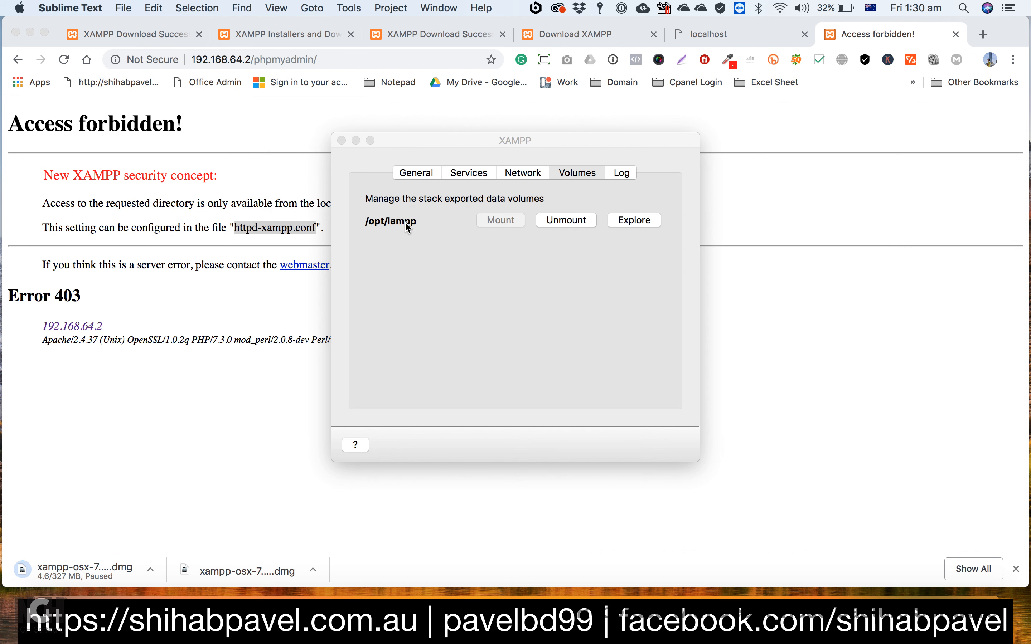
Step: Stop and restart the XAMPP stack, dismissing Chrome's downloads bar while it starts
{"action": "left_click", "coordinate": [412, 171]}
{"action": "left_click", "coordinate": [527, 277]}
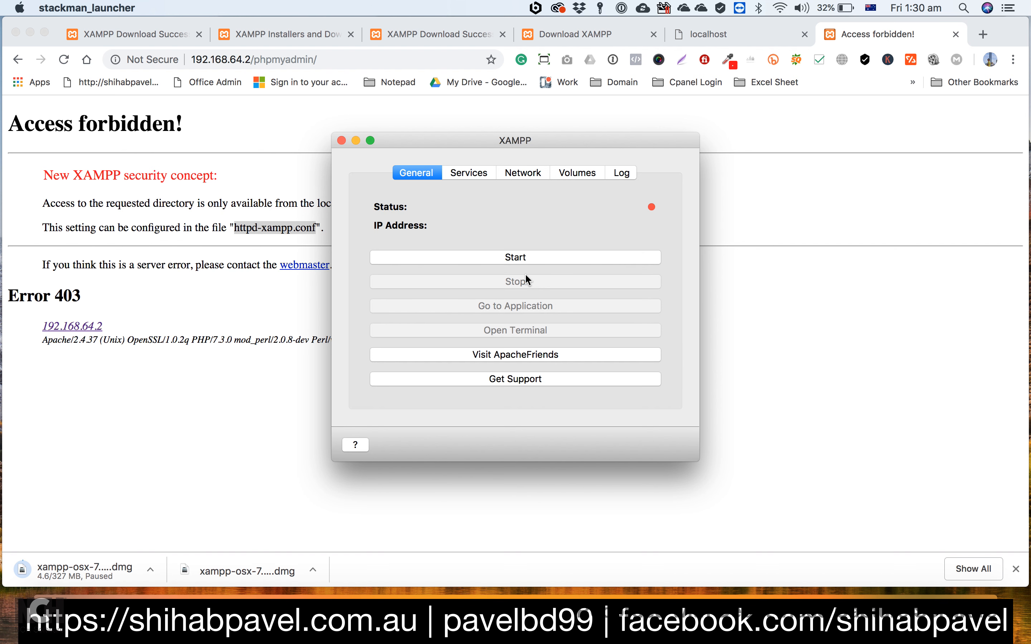
{"action": "left_click", "coordinate": [529, 257]}
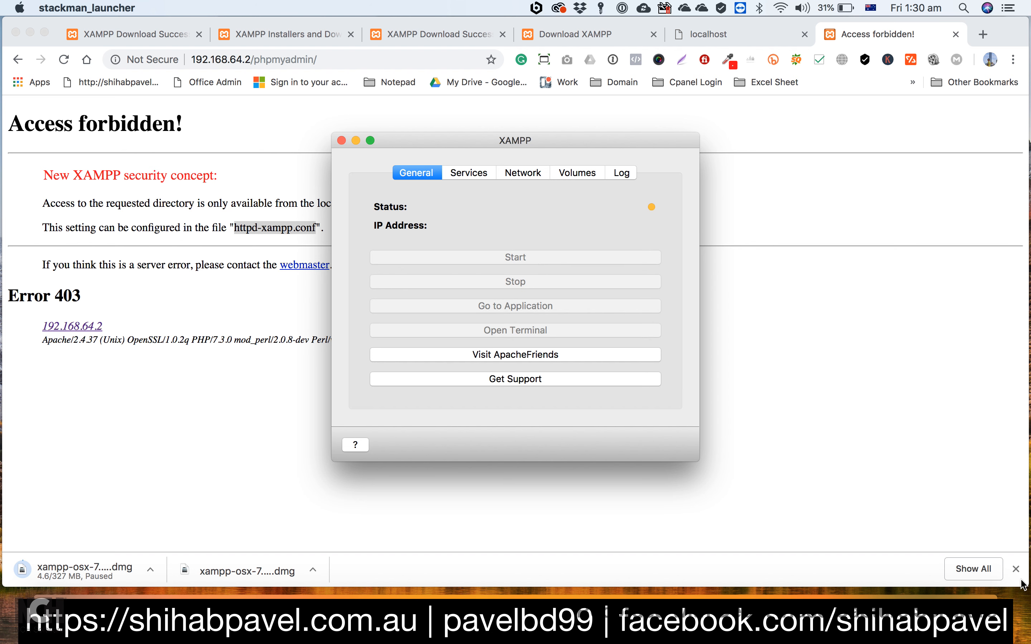
{"action": "left_click", "coordinate": [1016, 569]}
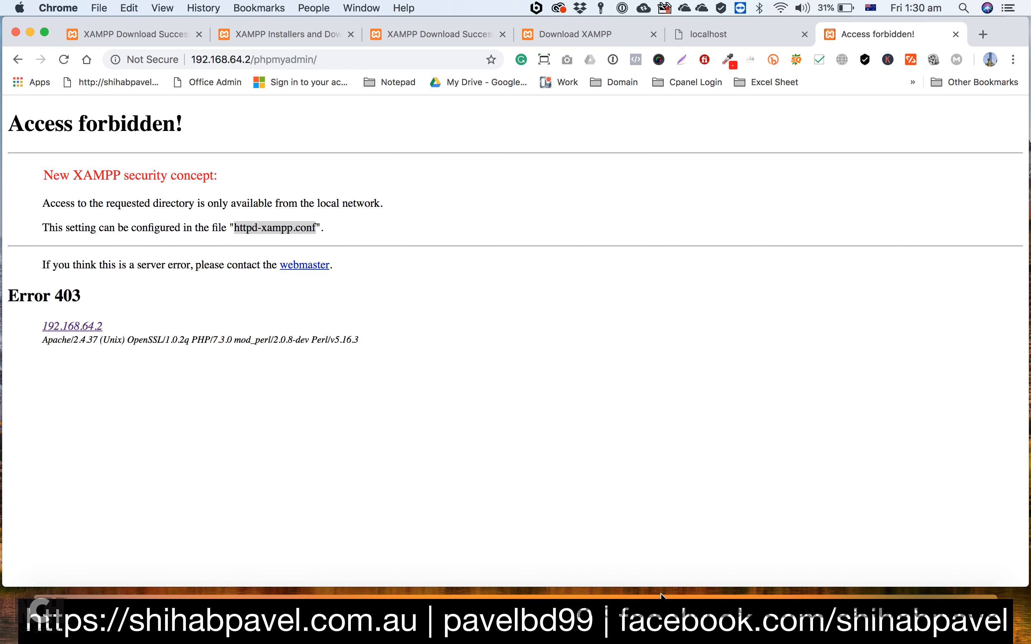
{"action": "left_click", "coordinate": [668, 614]}
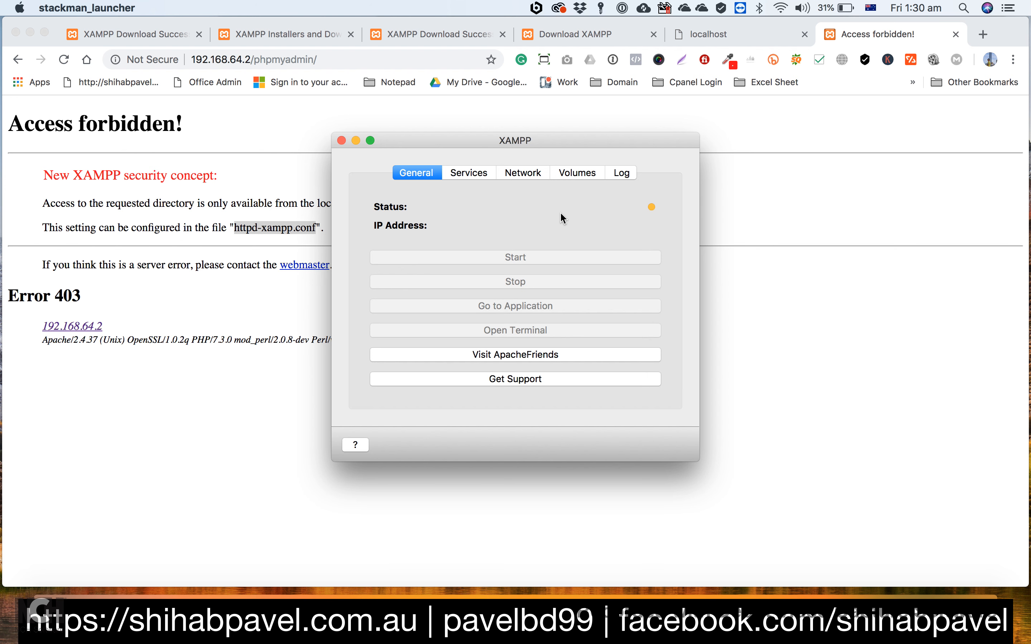
{"action": "left_click", "coordinate": [451, 174]}
{"action": "left_click", "coordinate": [416, 173]}
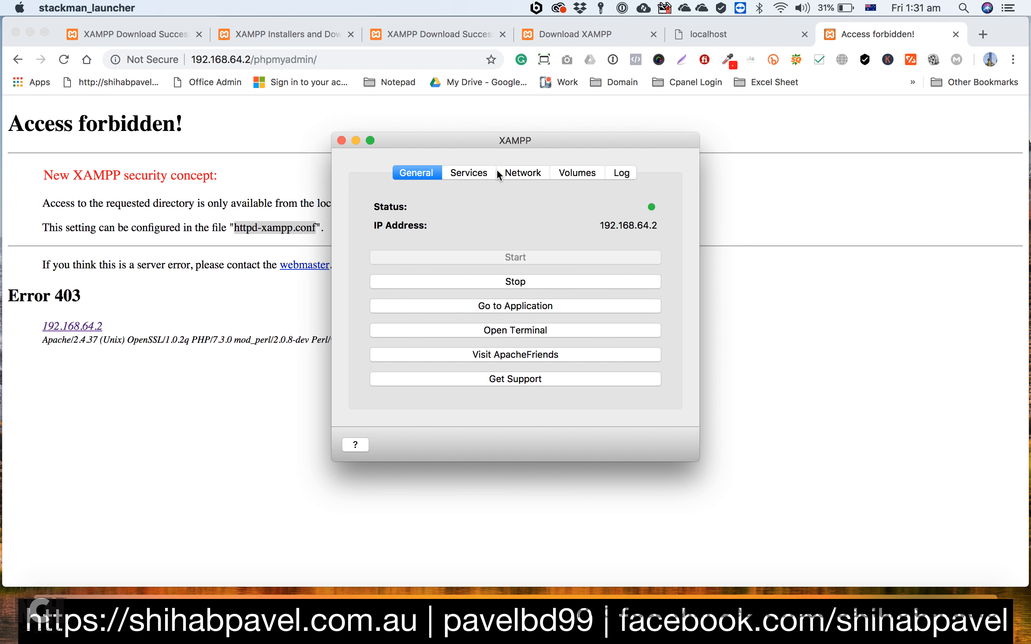
Step: Start the Apache and MySQL services of the restarted stack
{"action": "left_click", "coordinate": [471, 173]}
{"action": "left_click", "coordinate": [433, 233]}
{"action": "left_click", "coordinate": [597, 220]}
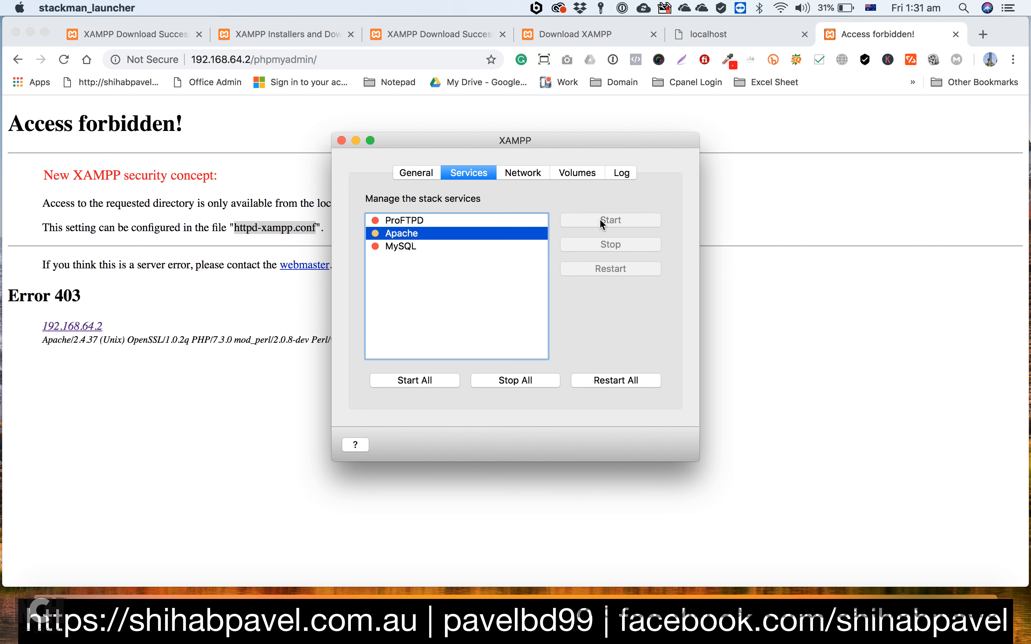
{"action": "left_click", "coordinate": [408, 248]}
{"action": "left_click", "coordinate": [572, 223]}
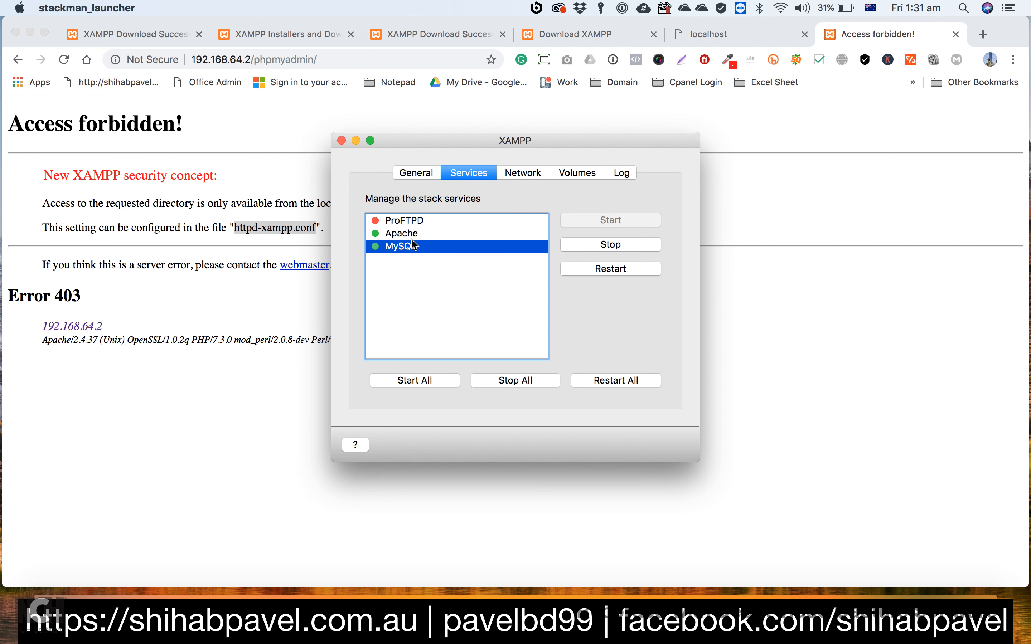
Step: Go to the XAMPP application dashboard from the manager and open phpMyAdmin
{"action": "left_click", "coordinate": [413, 173]}
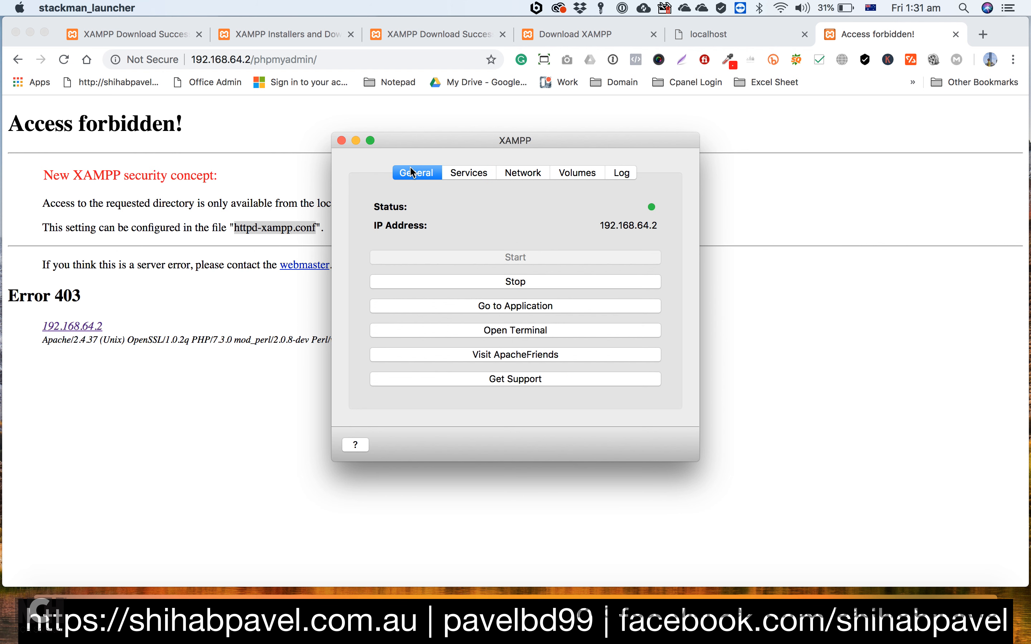
{"action": "left_click", "coordinate": [513, 304]}
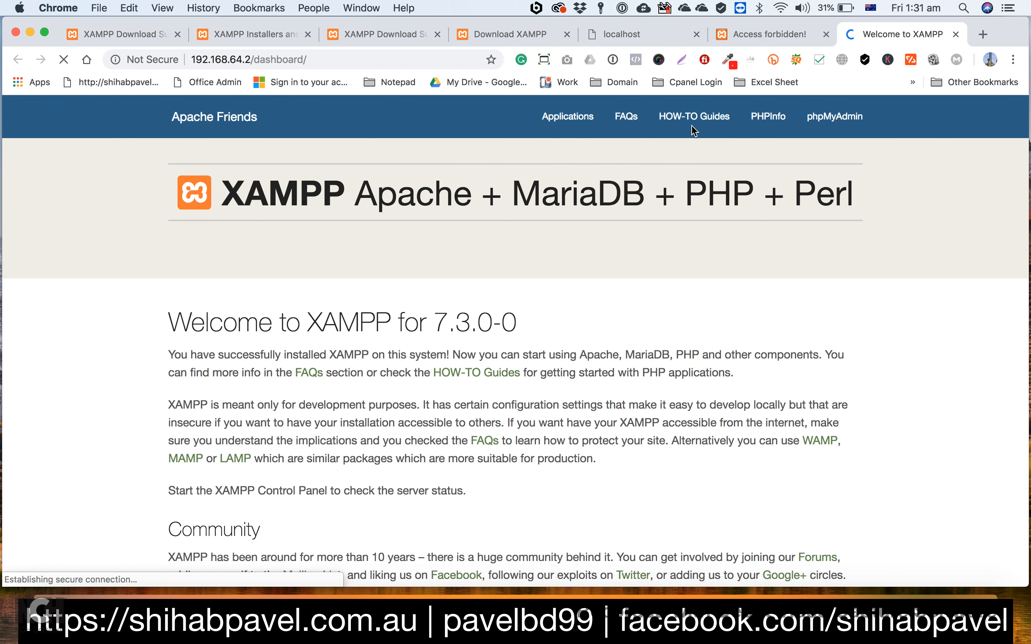
{"action": "left_click", "coordinate": [836, 116]}
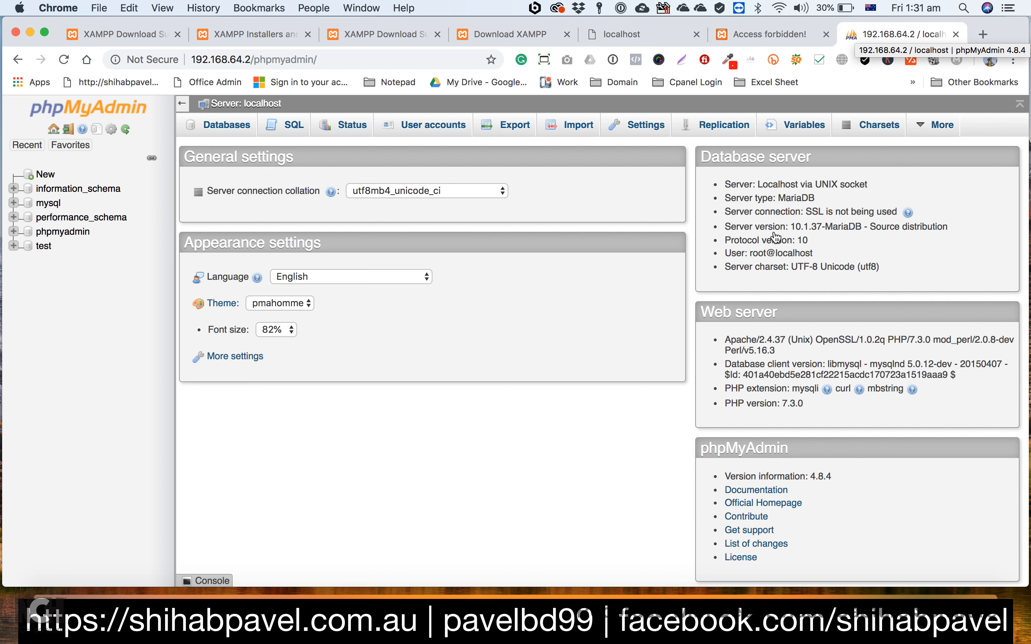
Step: Return to the XAMPP manager and enable the localhost:8080 -> 80 (Over SSH) port forwarding rule
{"action": "left_click", "coordinate": [670, 618]}
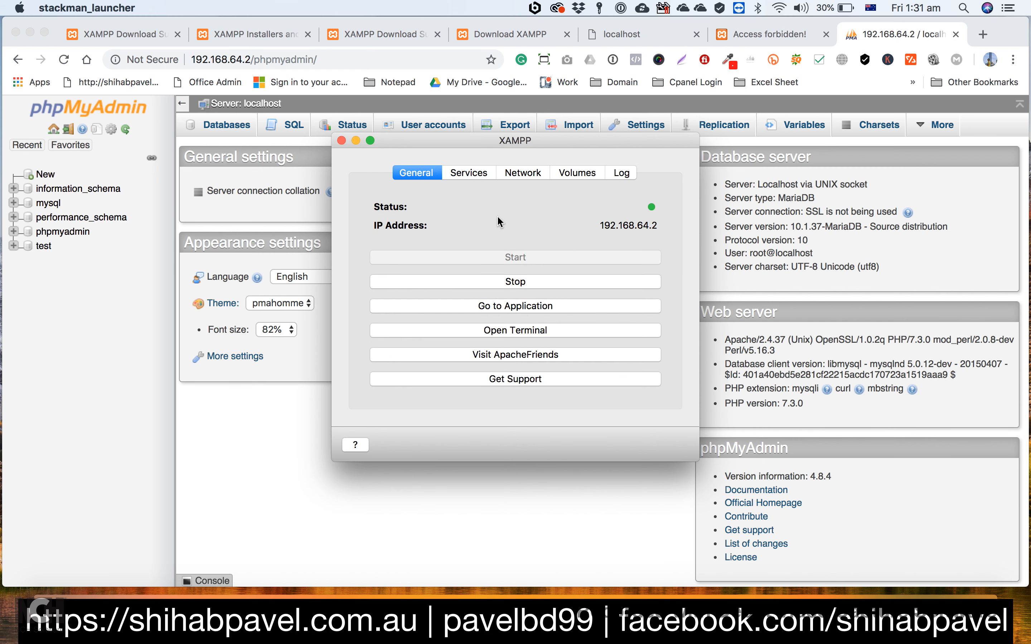
{"action": "left_click", "coordinate": [521, 171]}
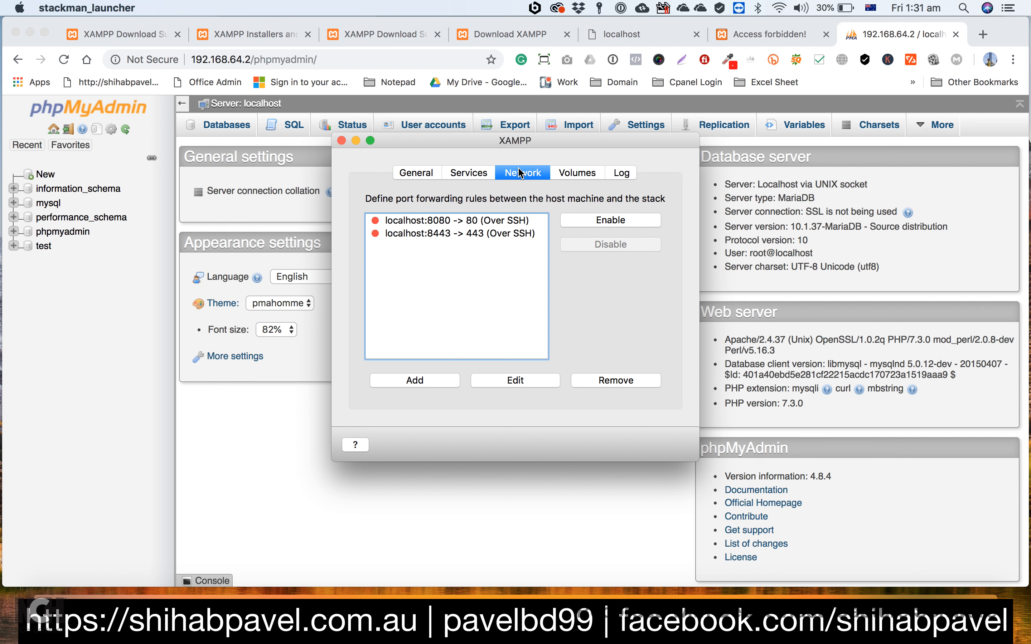
{"action": "left_click", "coordinate": [404, 221]}
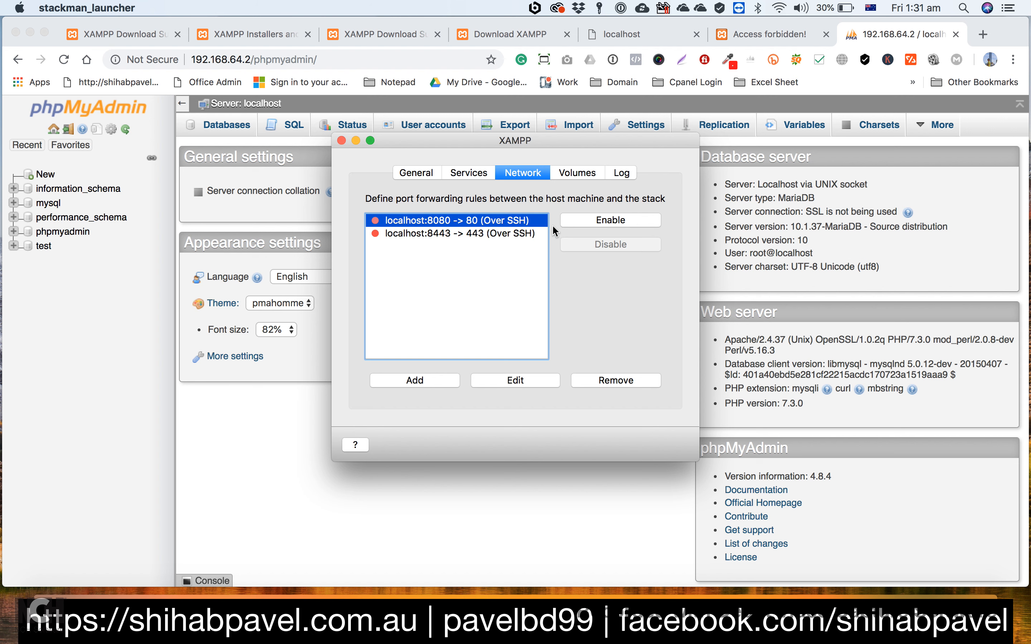
{"action": "left_click", "coordinate": [616, 222]}
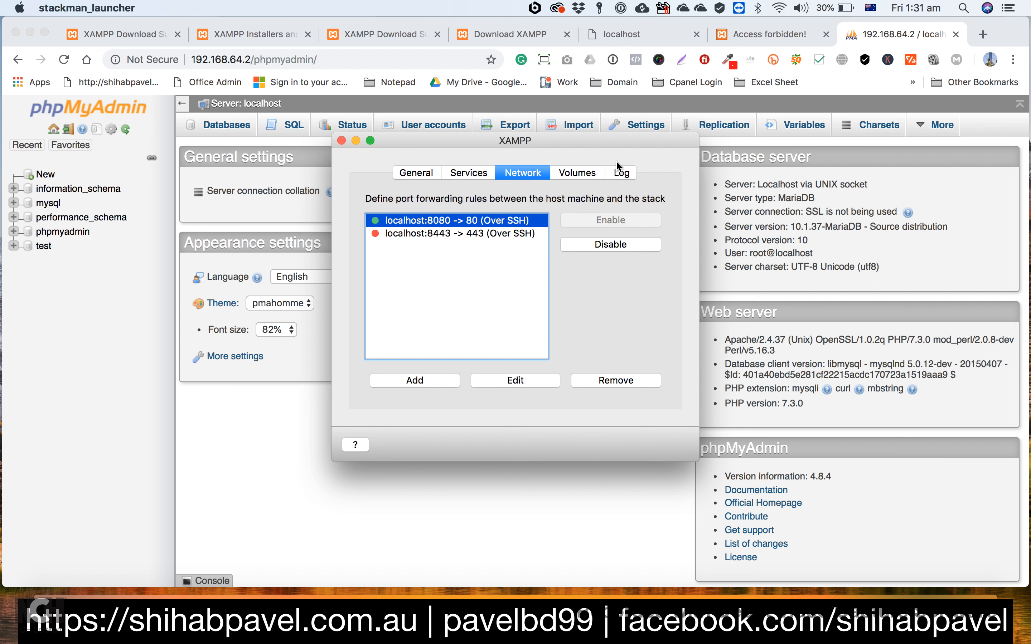
Step: Load localhost:8080 in a new browser tab and open phpMyAdmin from the XAMPP dashboard
{"action": "left_click", "coordinate": [981, 34]}
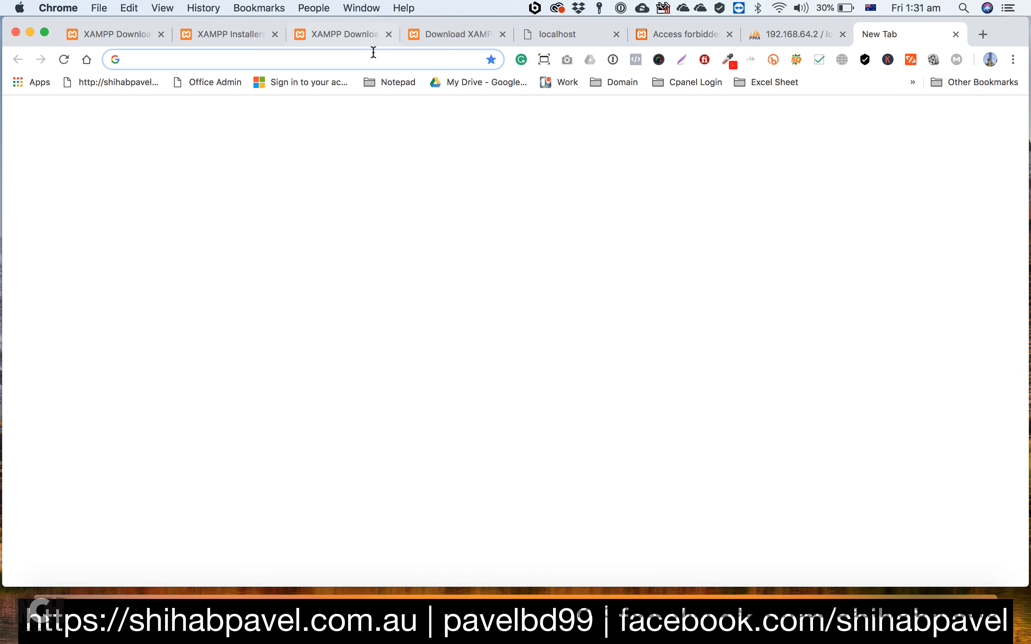
{"action": "type", "text": "lox"}
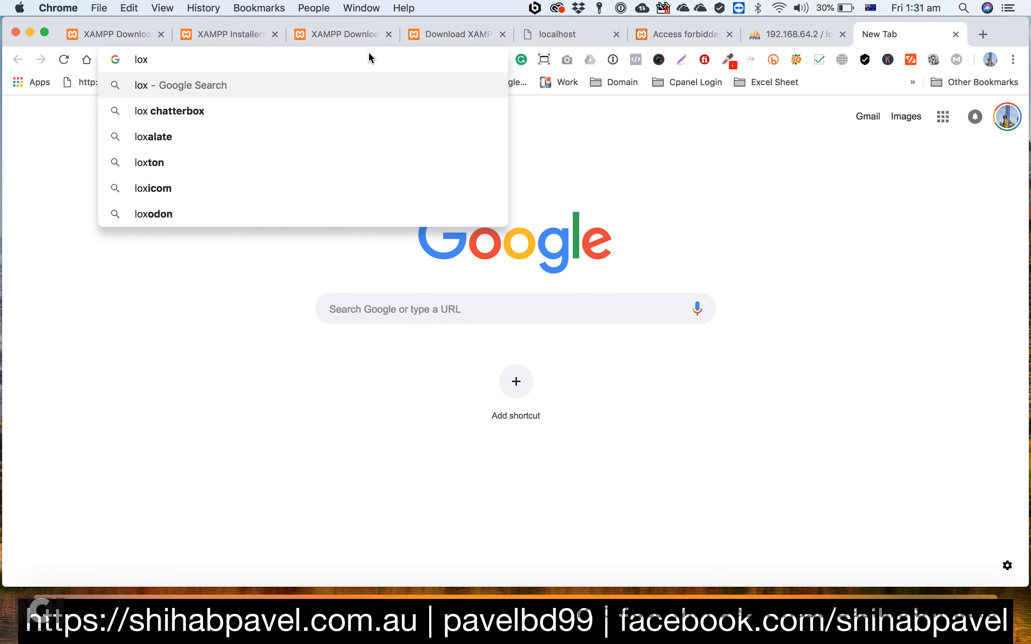
{"action": "key", "text": "BackSpace"}
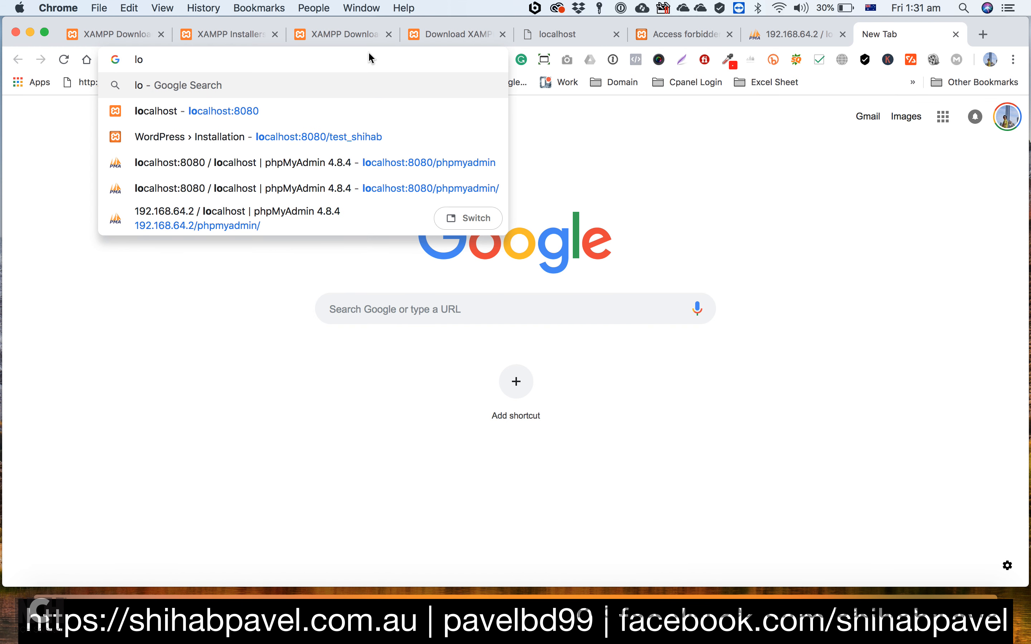
{"action": "type", "text": "calhost:8080"}
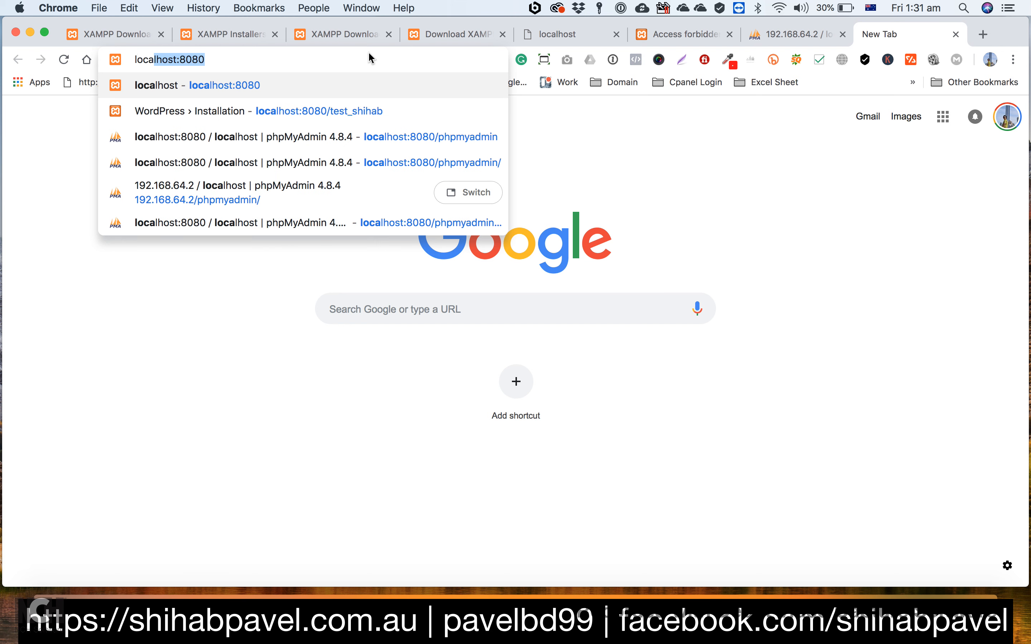
{"action": "key", "text": "Return"}
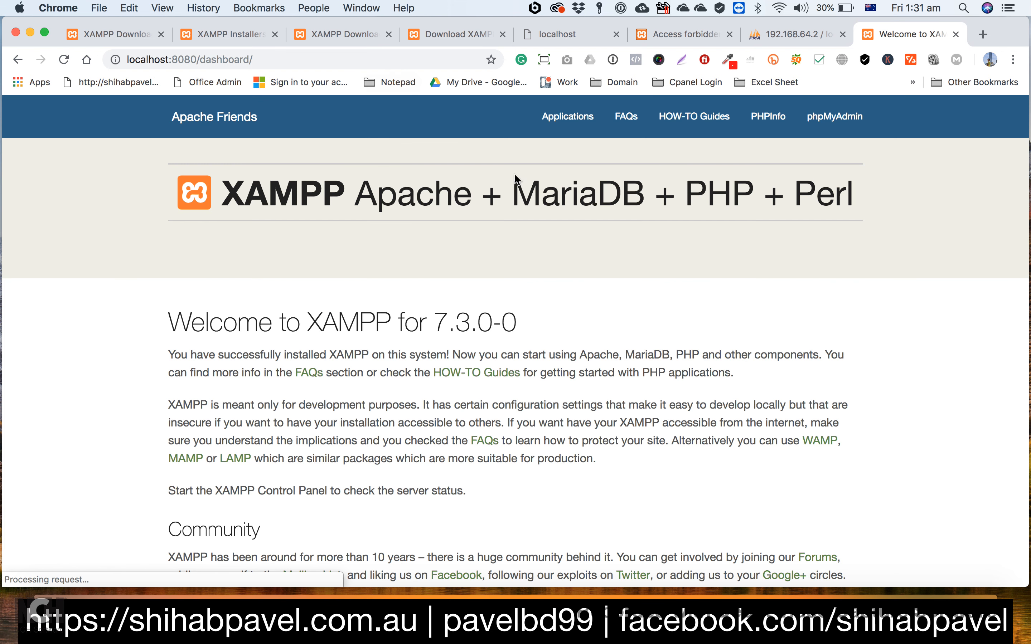
{"action": "left_click", "coordinate": [823, 116]}
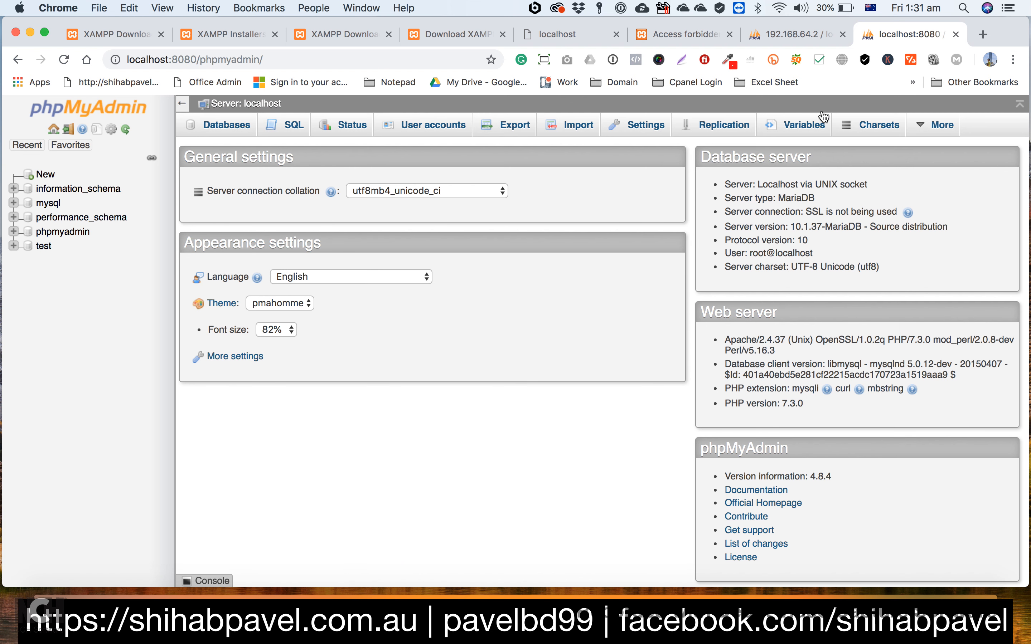
Step: Compare the phpMyAdmin pages served at 192.168.64.2 and at localhost:8080
{"action": "left_click", "coordinate": [754, 38]}
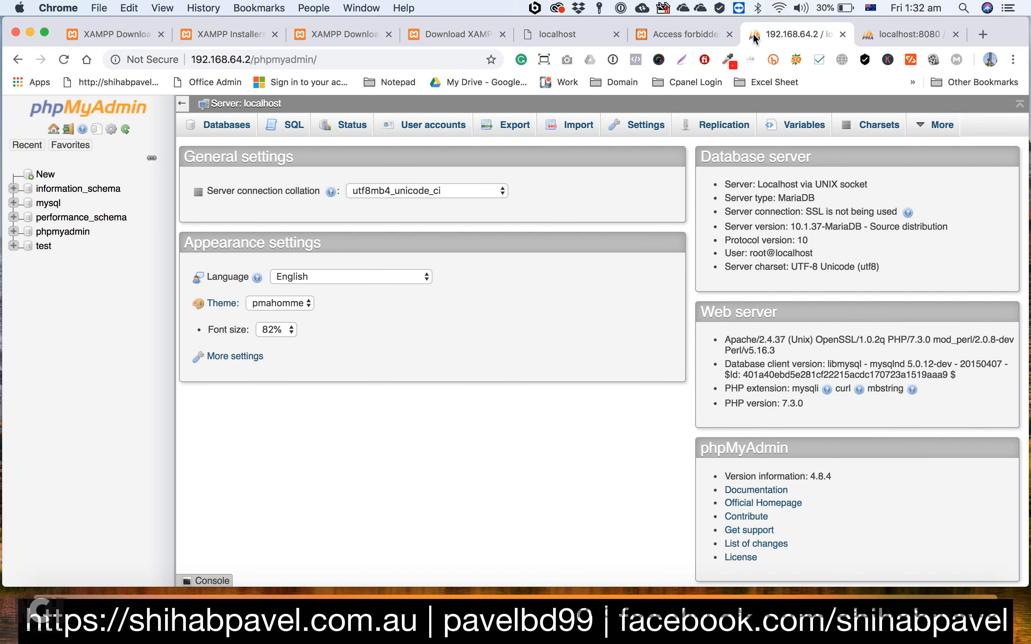
{"action": "left_click", "coordinate": [890, 32]}
{"action": "left_click", "coordinate": [755, 33]}
Step: Return to the XAMPP manager, show its general stack status, and minimise the window
{"action": "left_click", "coordinate": [670, 607]}
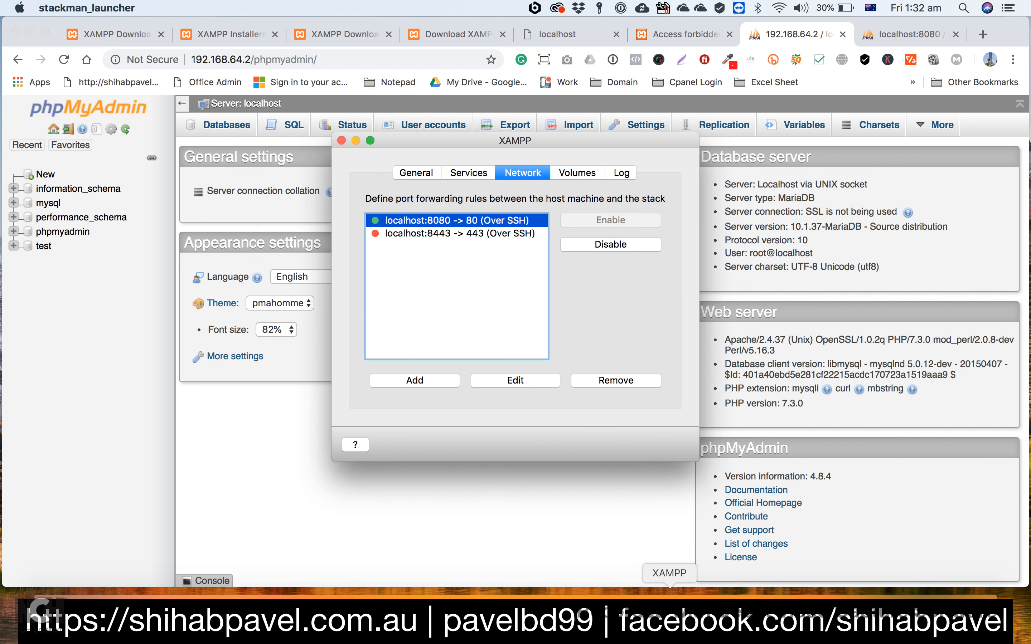
{"action": "left_click", "coordinate": [407, 171]}
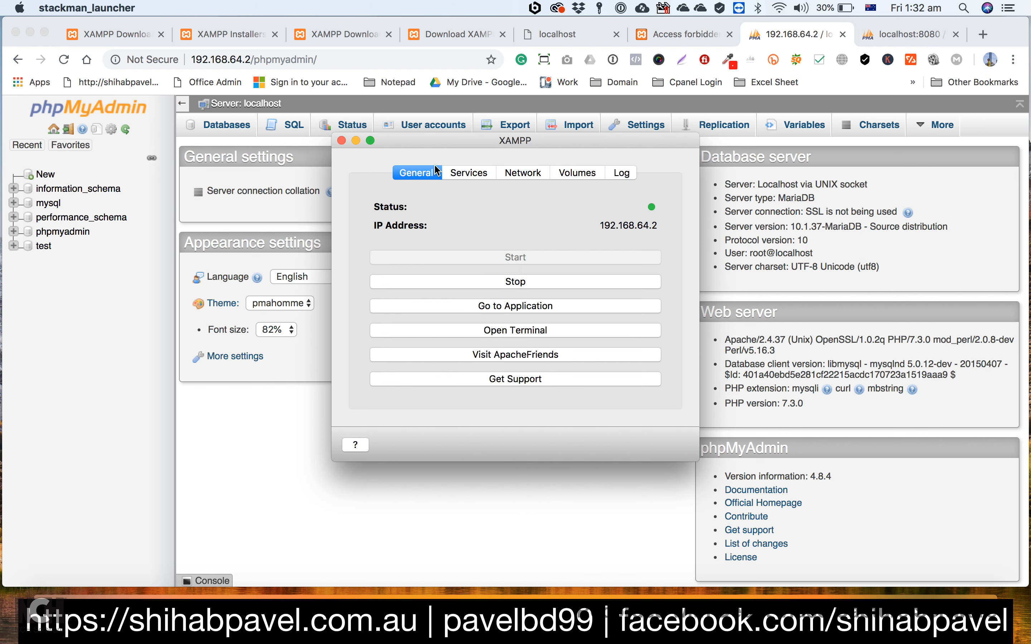
{"action": "left_click", "coordinate": [356, 141]}
Step: Search Google for "wordpress download" in a new browser tab
{"action": "left_click", "coordinate": [979, 33]}
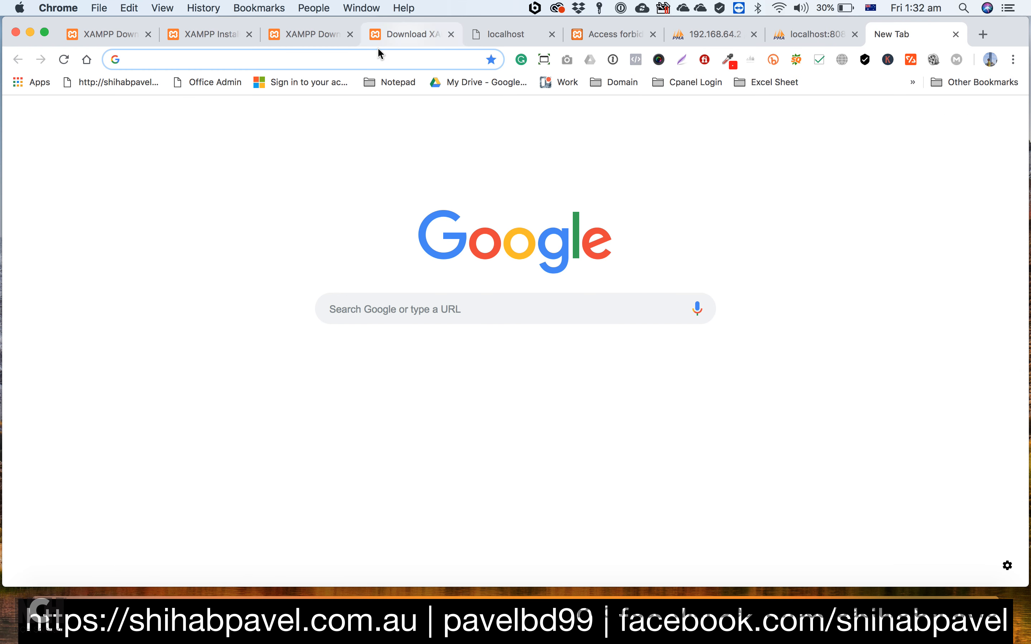
{"action": "type", "text": "wordpredd"}
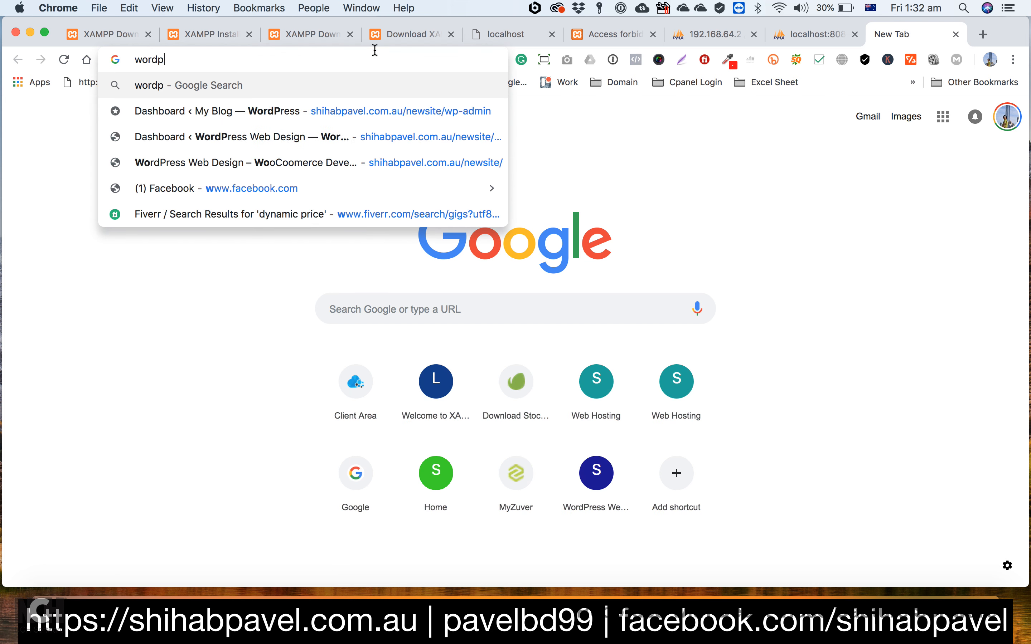
{"action": "key", "text": "BackSpace"}
{"action": "key", "text": "BackSpace"}
{"action": "type", "text": "s"}
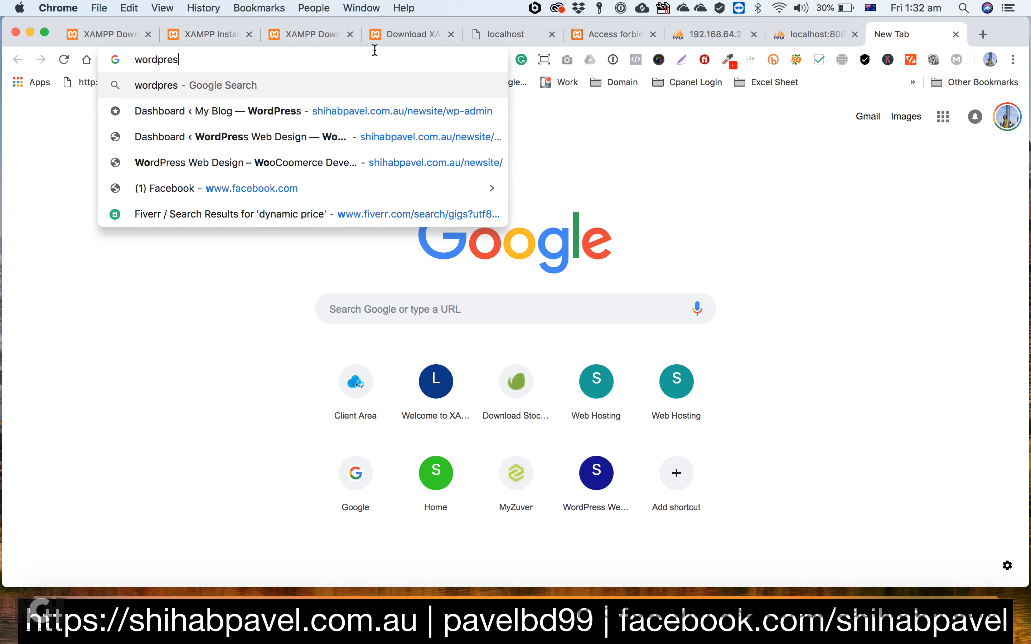
{"action": "type", "text": "s download"}
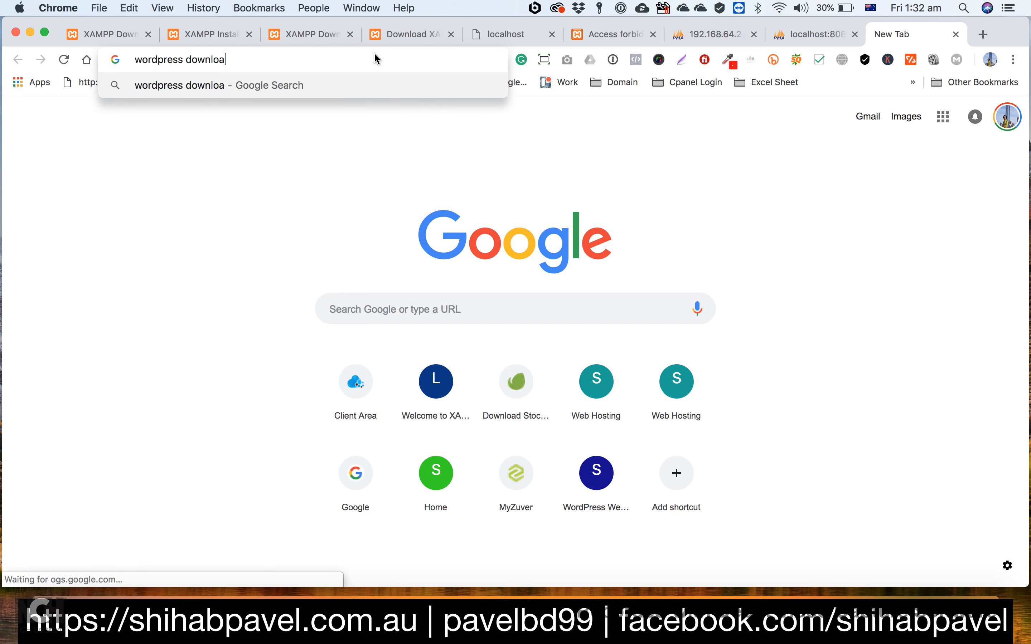
{"action": "key", "text": "Return"}
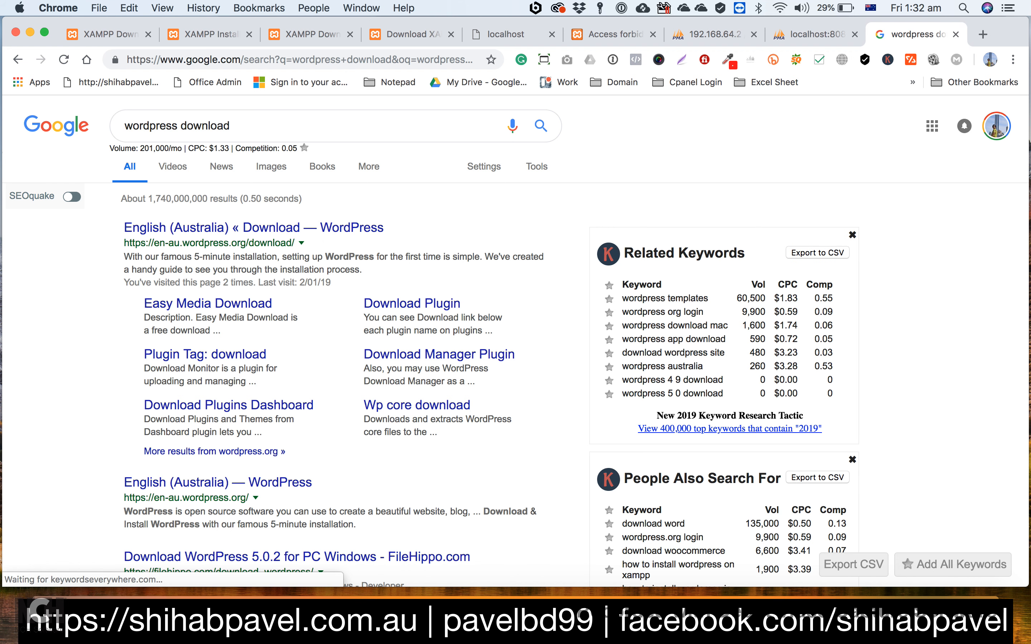
Step: Switch to Finder and look through the Downloads folder for existing WordPress files
{"action": "left_click", "coordinate": [1006, 607]}
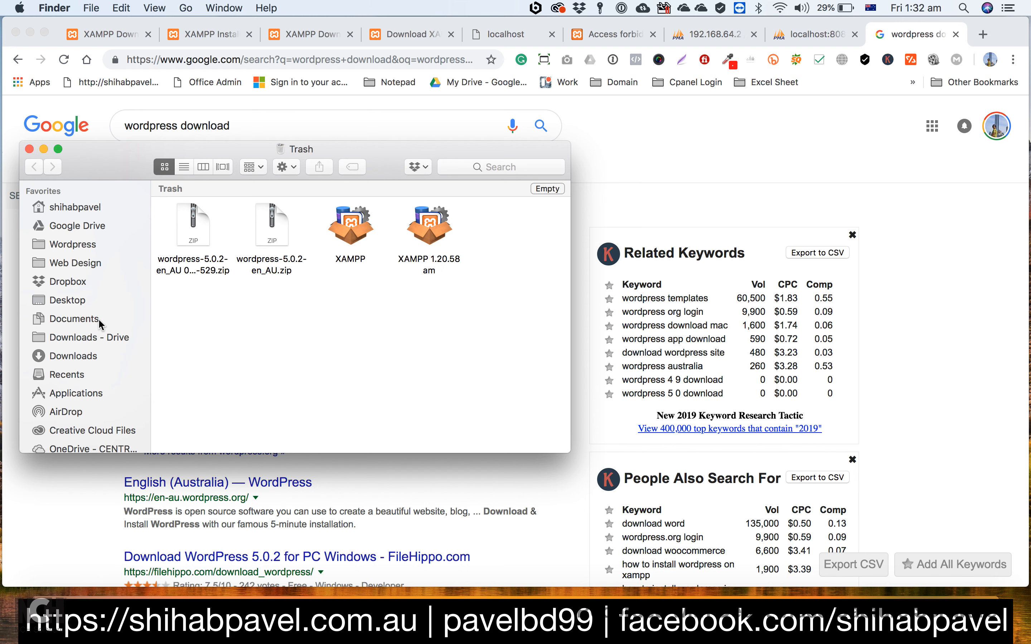
{"action": "left_click", "coordinate": [68, 356]}
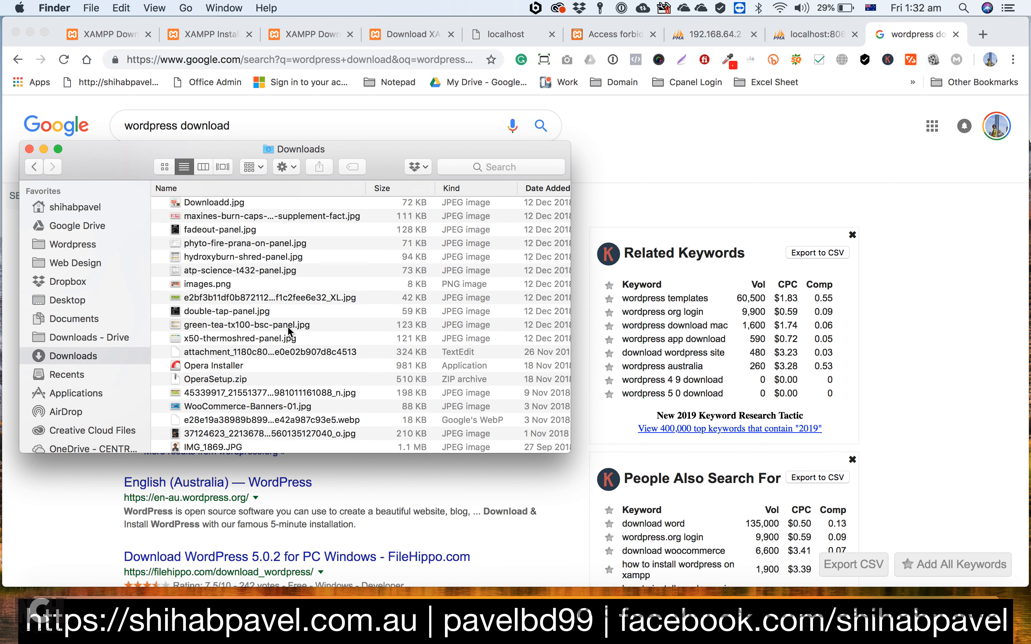
{"action": "scroll", "coordinate": [288, 329], "scroll_direction": "down", "scroll_amount": 5}
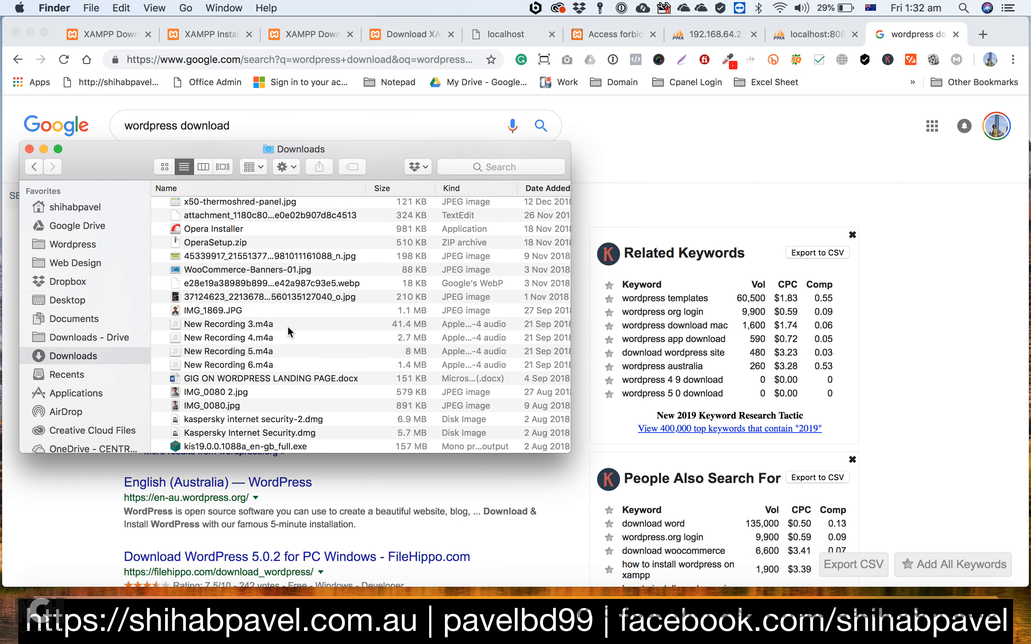
{"action": "scroll", "coordinate": [288, 326], "scroll_direction": "up", "scroll_amount": 3}
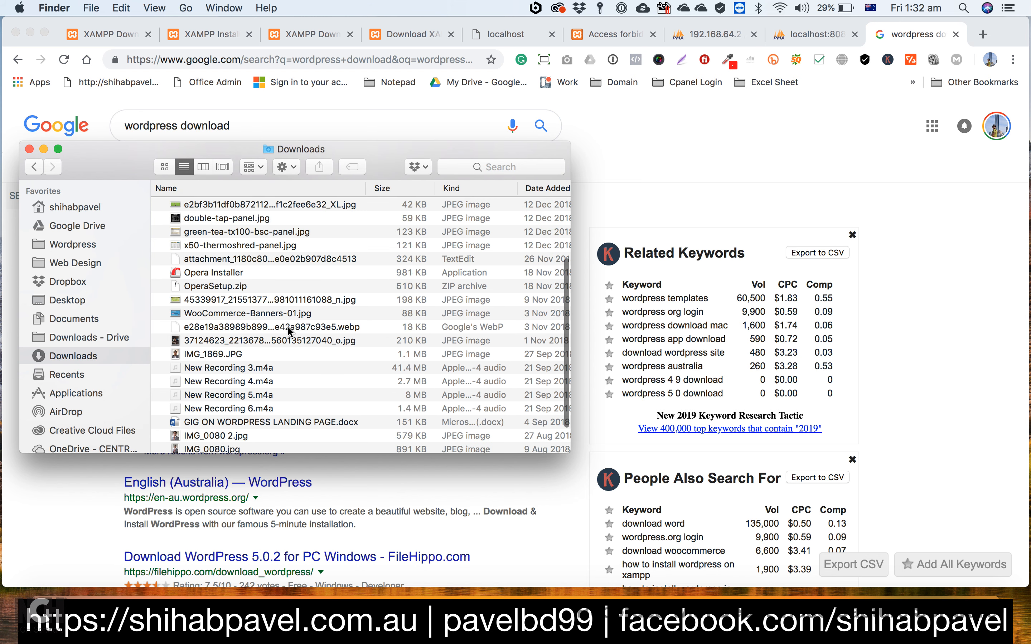
{"action": "scroll", "coordinate": [288, 331], "scroll_direction": "up", "scroll_amount": 3}
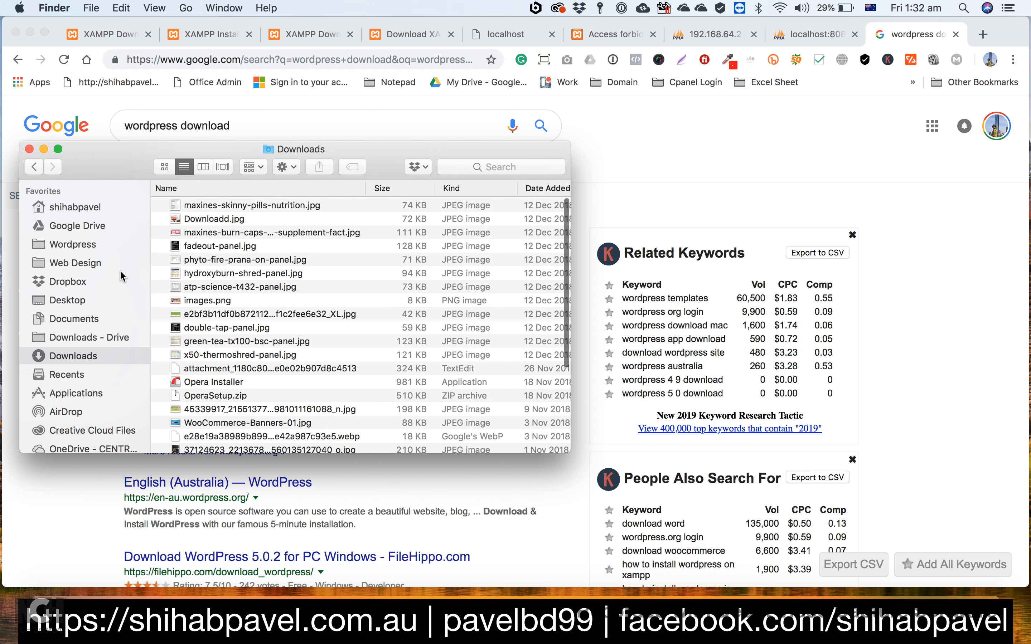
Step: Inspect the wordpress-5.0.2-en_AU folder and its wordpress subfolder in Downloads - Drive, and return to the file list
{"action": "left_click", "coordinate": [72, 339]}
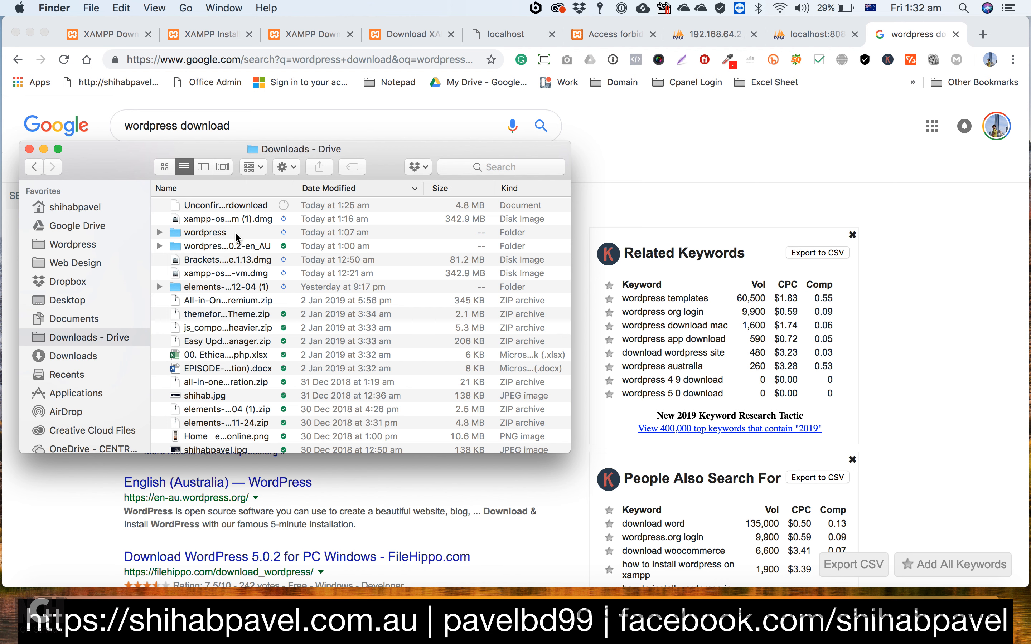
{"action": "double_click", "coordinate": [218, 246]}
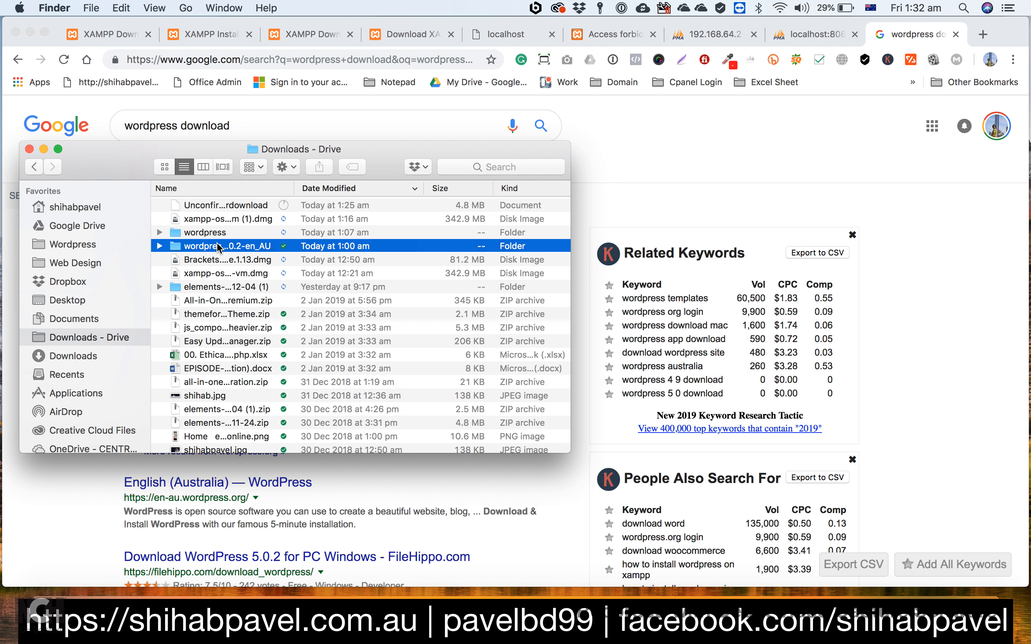
{"action": "double_click", "coordinate": [224, 206]}
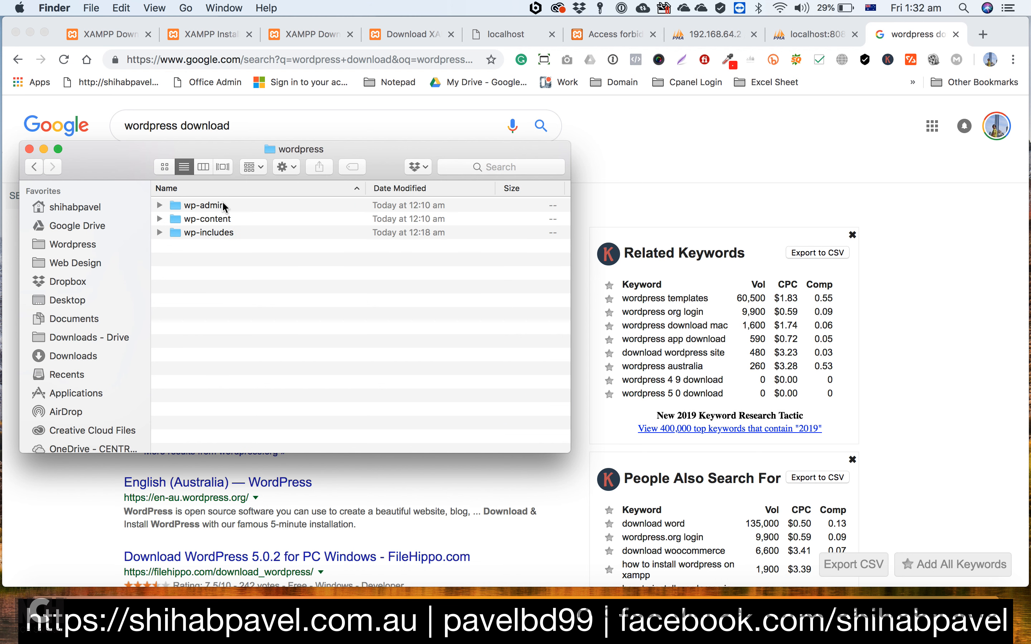
{"action": "left_click", "coordinate": [36, 166]}
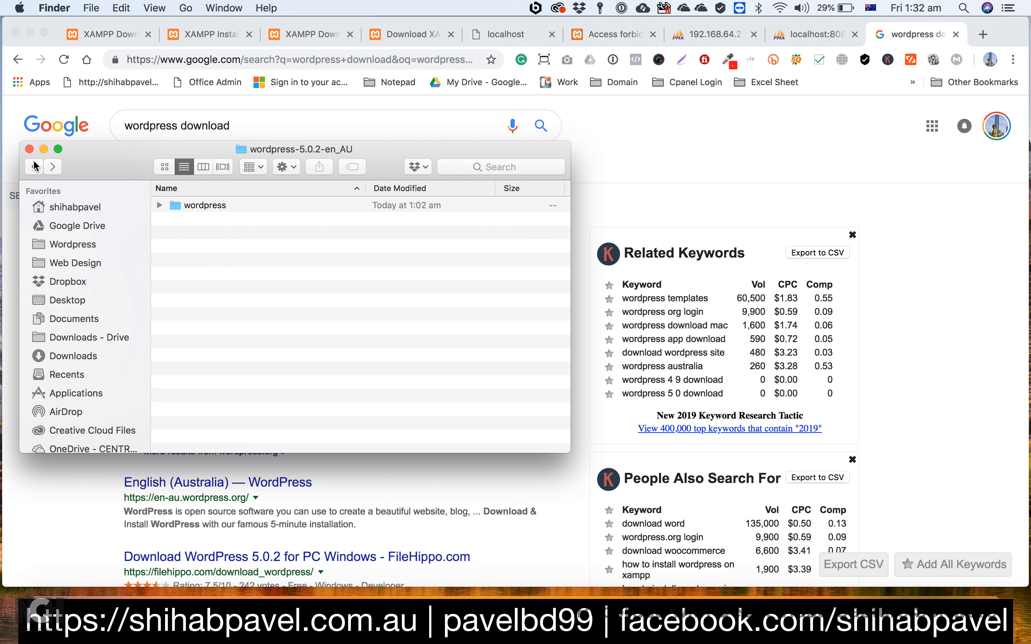
{"action": "left_click", "coordinate": [36, 166]}
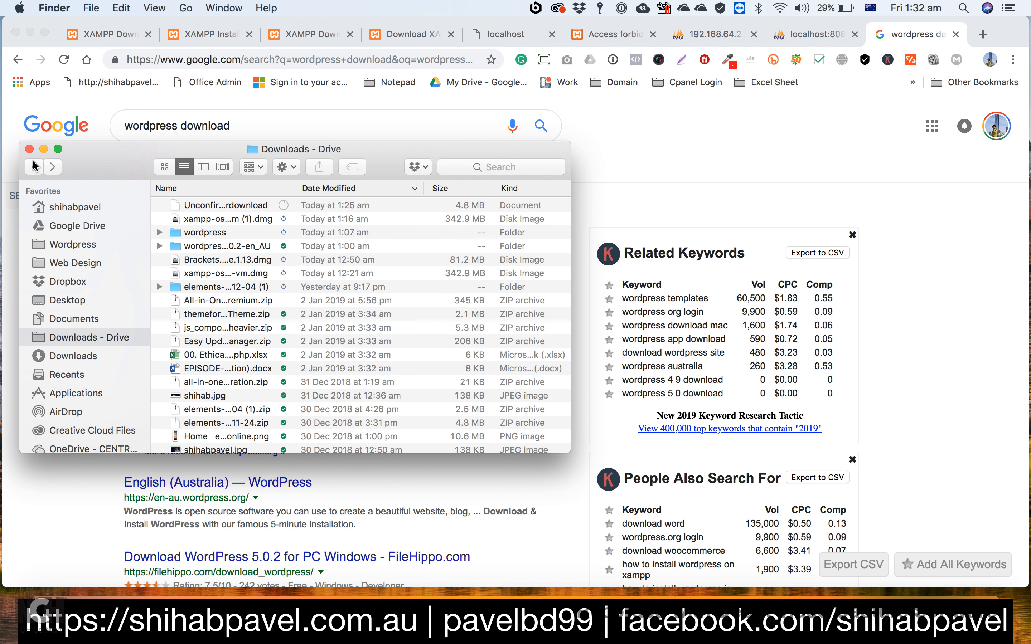
Step: Examine the files inside the wordpress folder in Downloads - Drive, and go back to the download list
{"action": "double_click", "coordinate": [201, 233]}
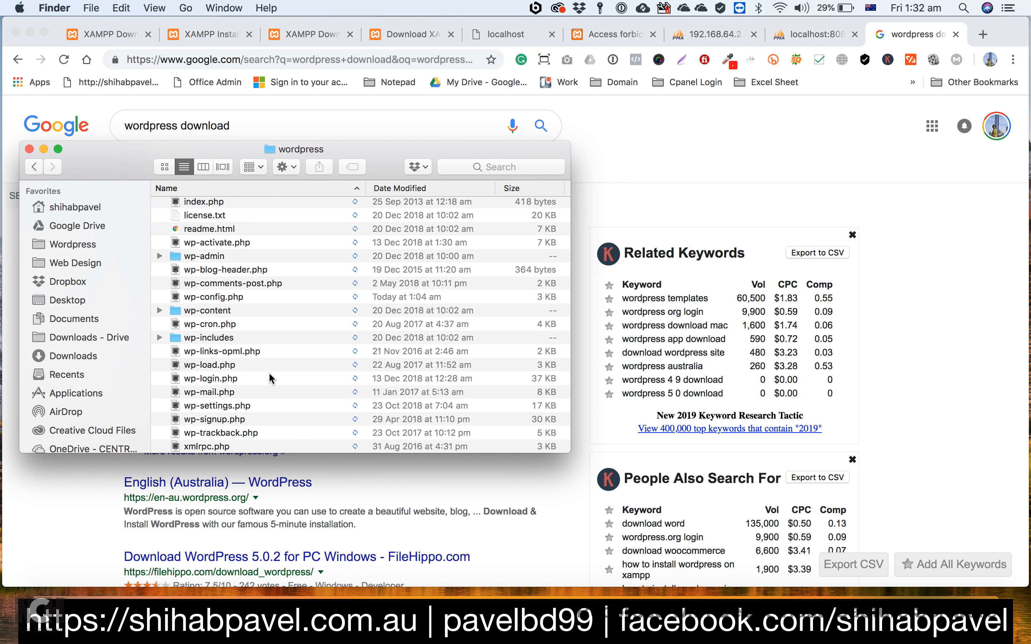
{"action": "scroll", "coordinate": [271, 378], "scroll_direction": "down", "scroll_amount": 2}
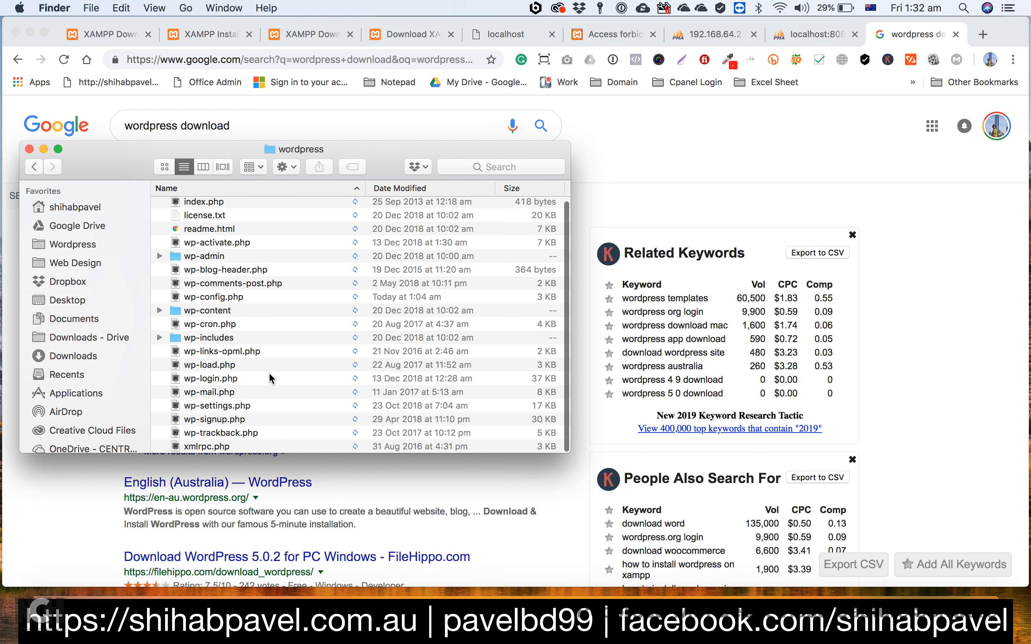
{"action": "left_click", "coordinate": [27, 170]}
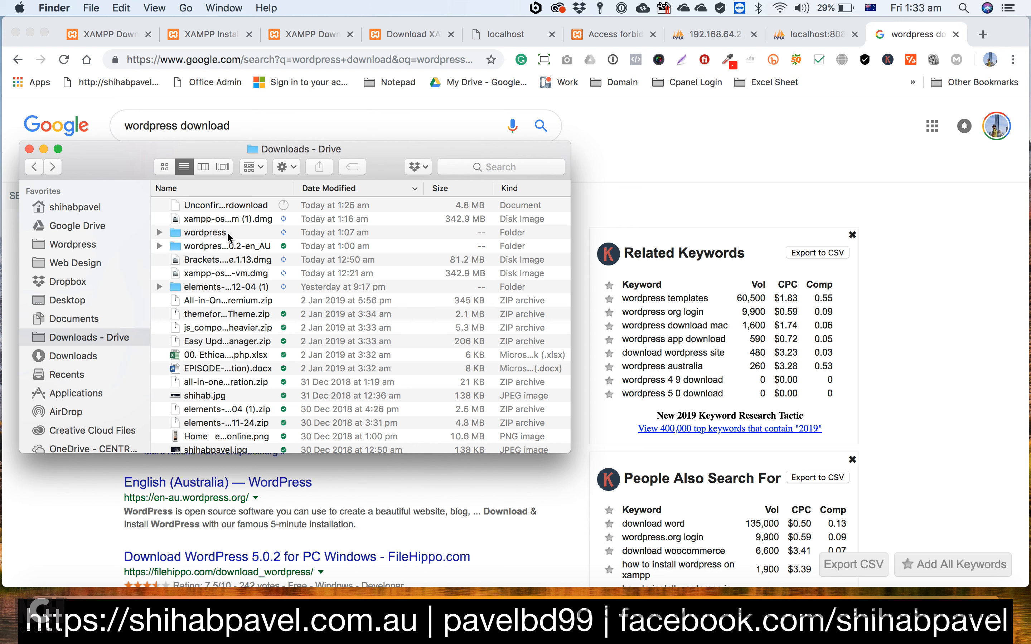
{"action": "scroll", "coordinate": [314, 250], "scroll_direction": "down", "scroll_amount": 5}
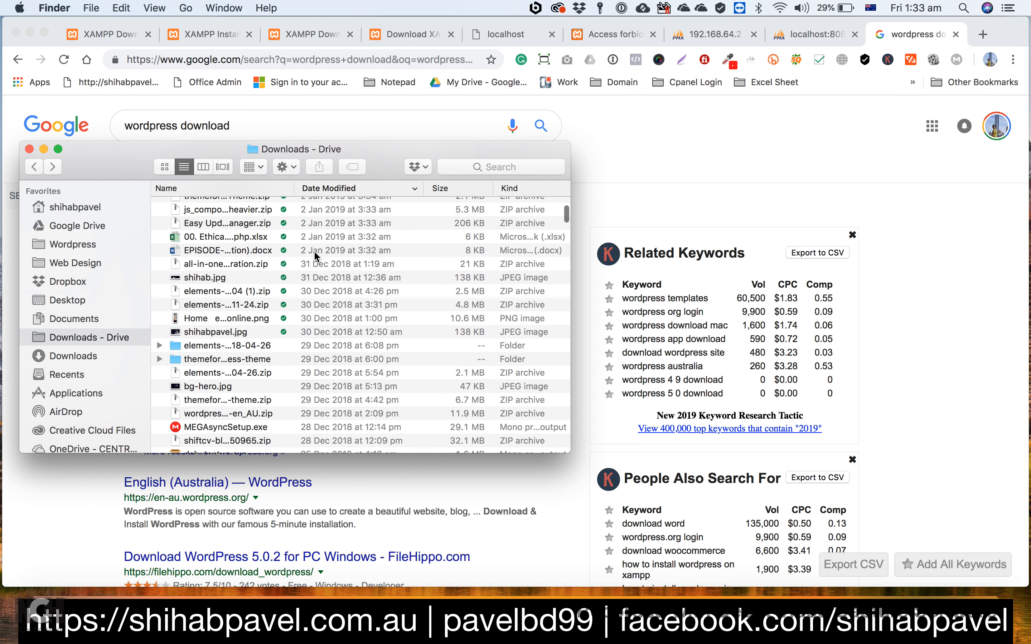
{"action": "scroll", "coordinate": [314, 251], "scroll_direction": "up", "scroll_amount": 5}
Step: Switch back to Chrome and download WordPress 5.0.2 from the English (Australia) WordPress download page
{"action": "left_click", "coordinate": [910, 35]}
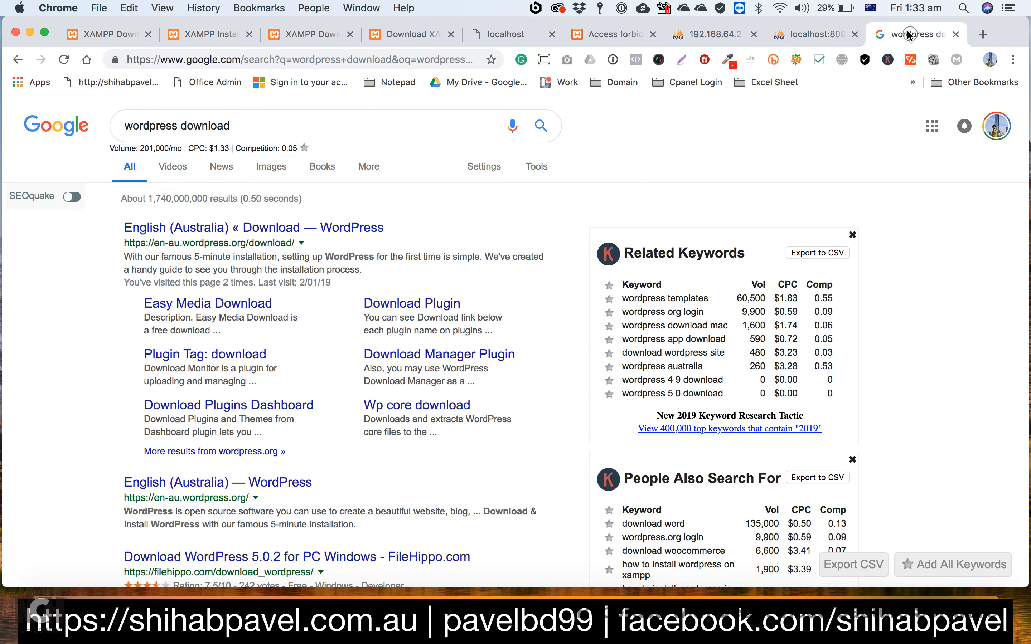
{"action": "left_click", "coordinate": [253, 228]}
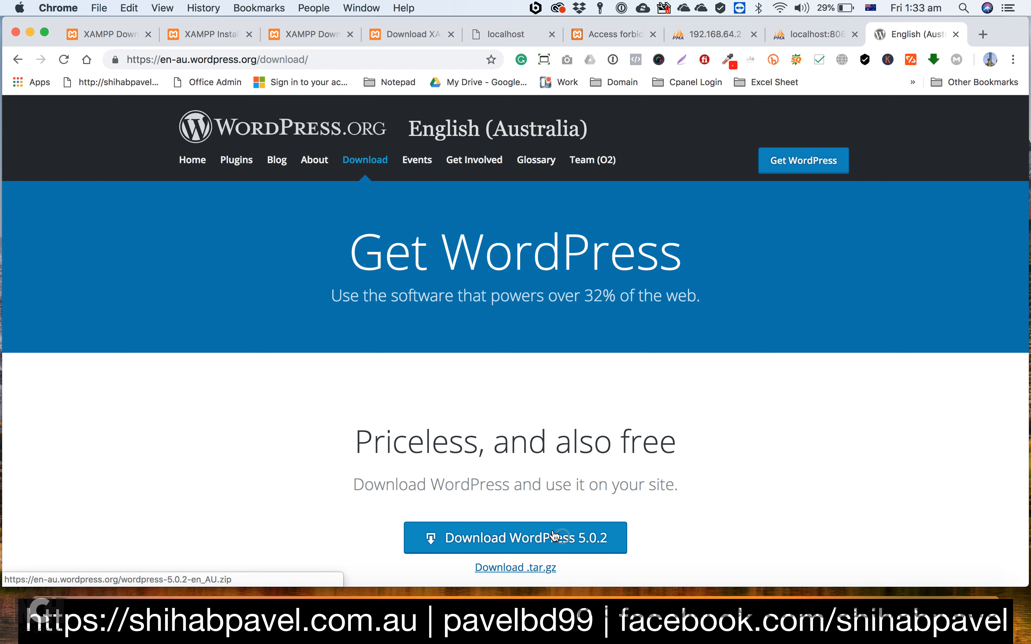
{"action": "left_click", "coordinate": [553, 537]}
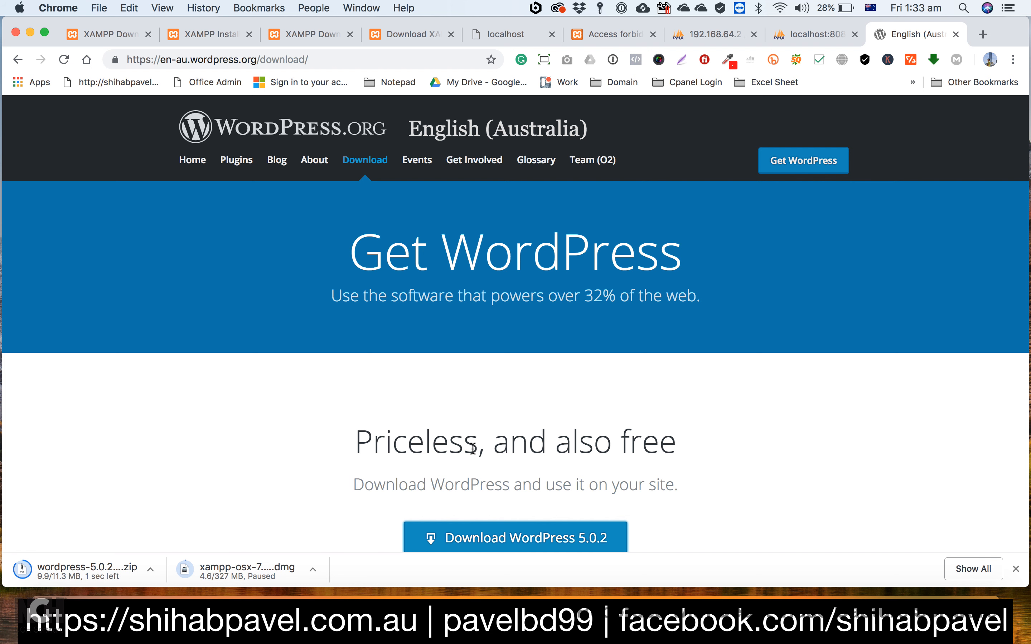
Step: Extract the downloaded WordPress zip and open the extracted wordpress 2 folder in Downloads - Drive
{"action": "left_click", "coordinate": [74, 569]}
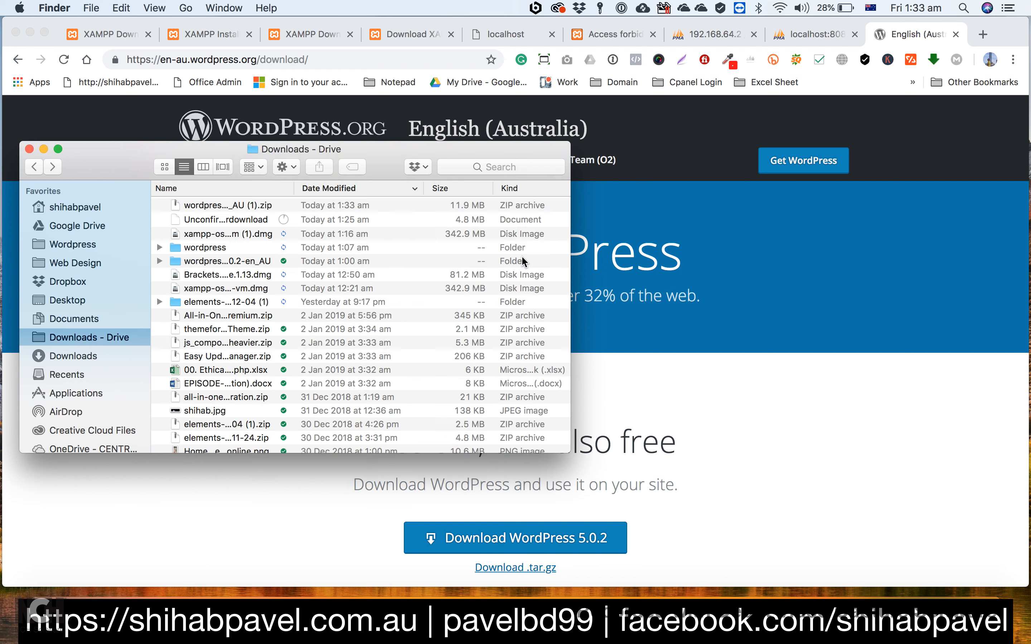
{"action": "scroll", "coordinate": [221, 436], "scroll_direction": "down", "scroll_amount": 5}
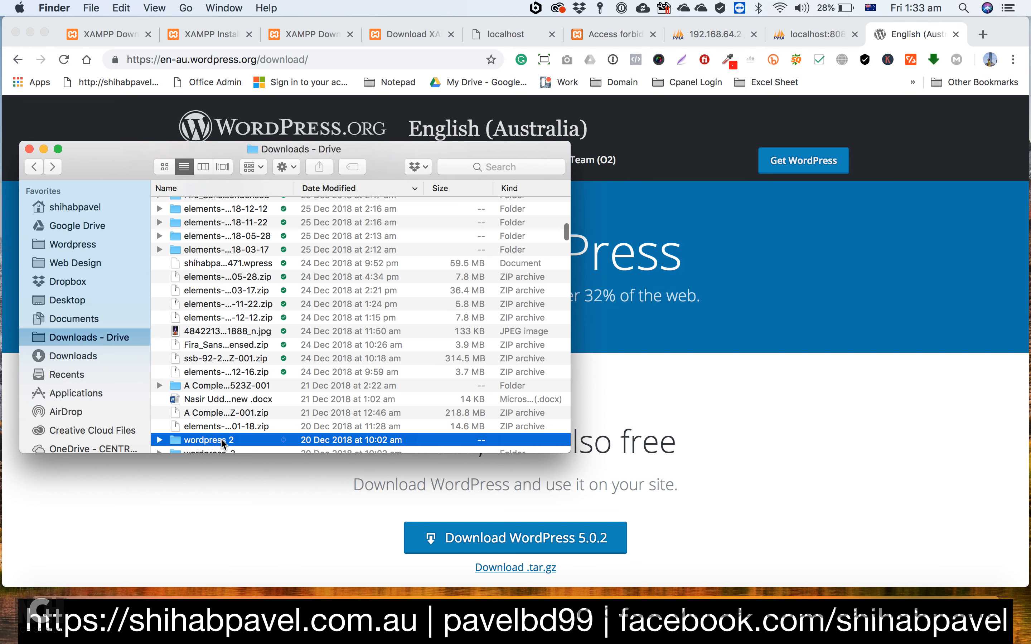
{"action": "left_click", "coordinate": [236, 348]}
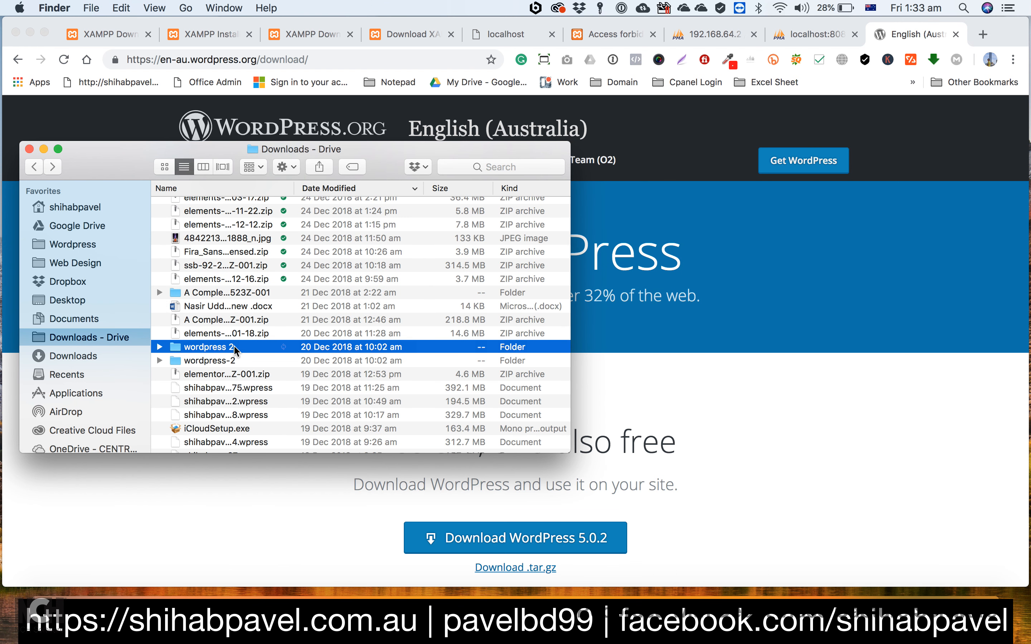
{"action": "double_click", "coordinate": [235, 348]}
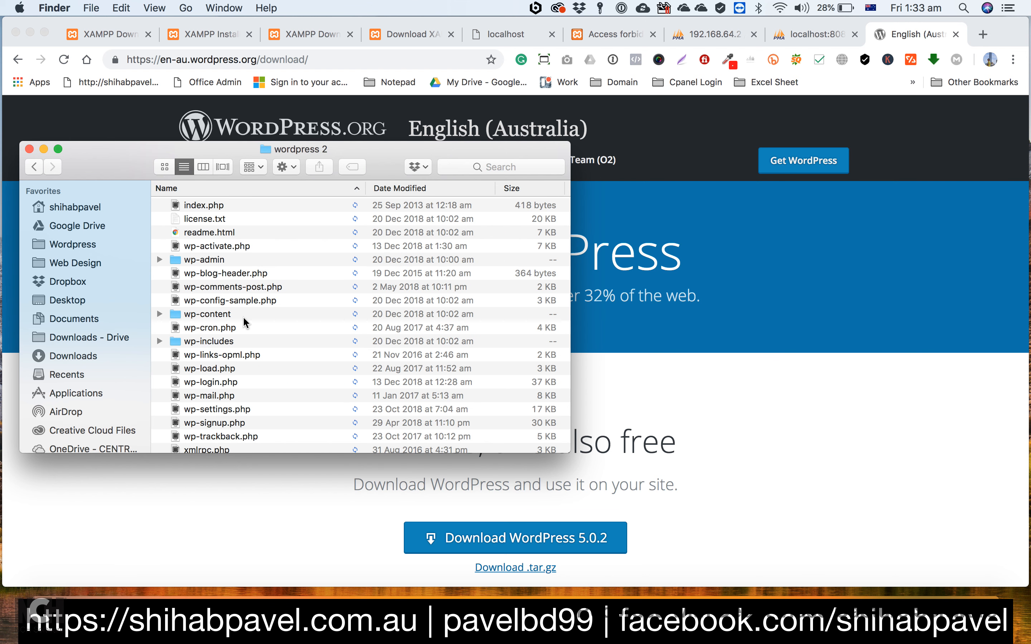
Step: Open wp-config-sample.php from the wordpress 2 folder in Sublime Text
{"action": "left_click", "coordinate": [203, 300]}
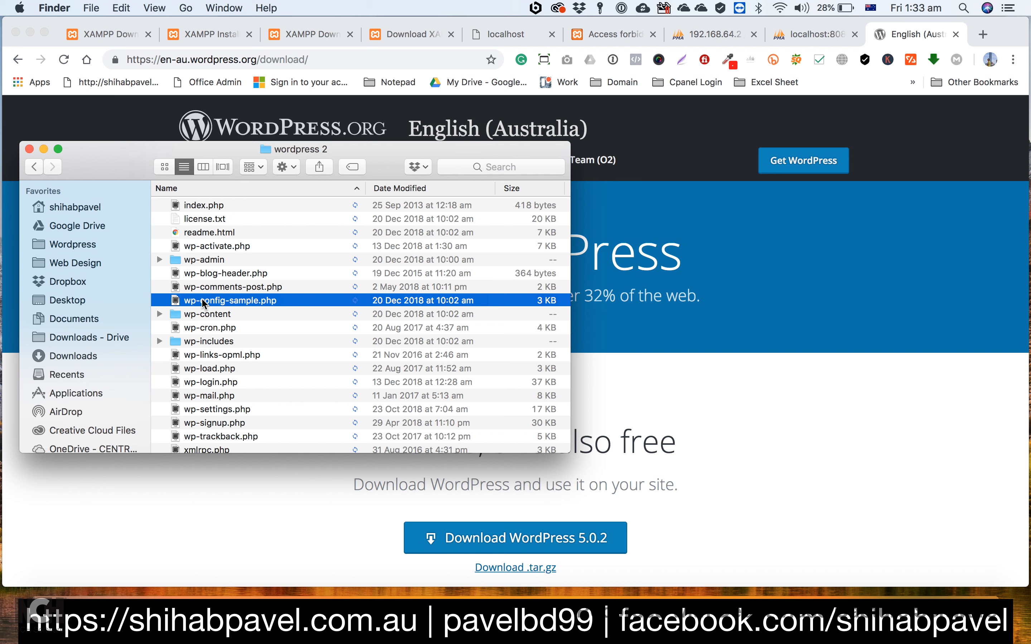
{"action": "right_click", "coordinate": [233, 301]}
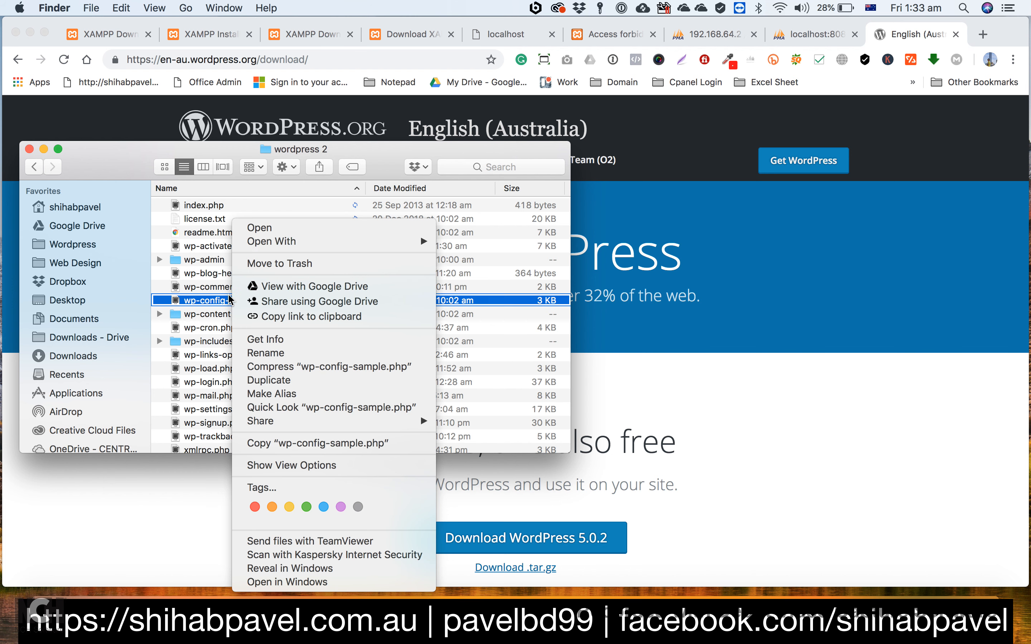
{"action": "mouse_move", "coordinate": [298, 242]}
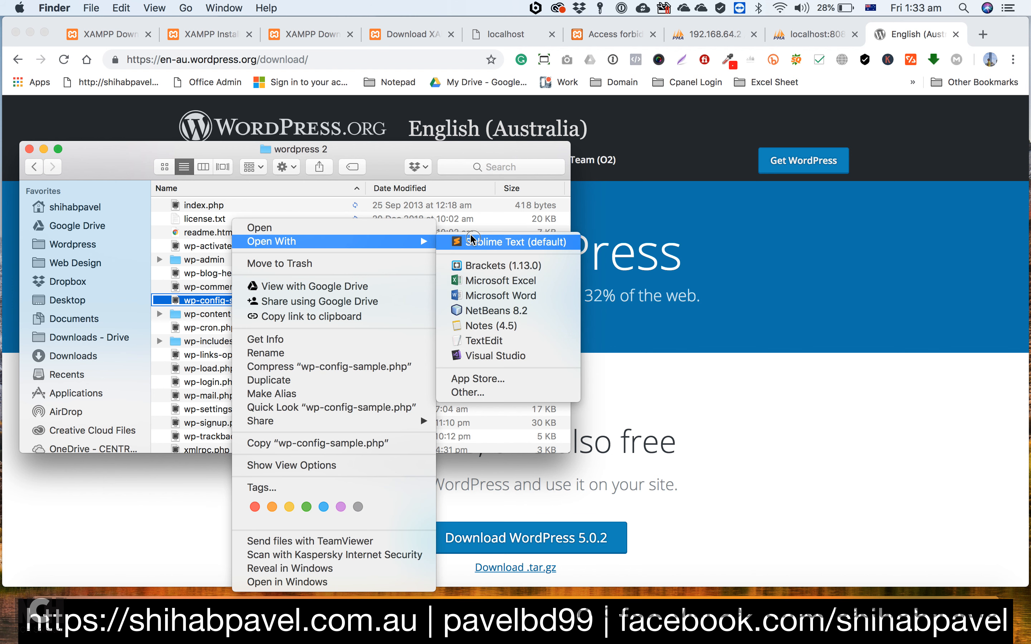
{"action": "left_click", "coordinate": [471, 239]}
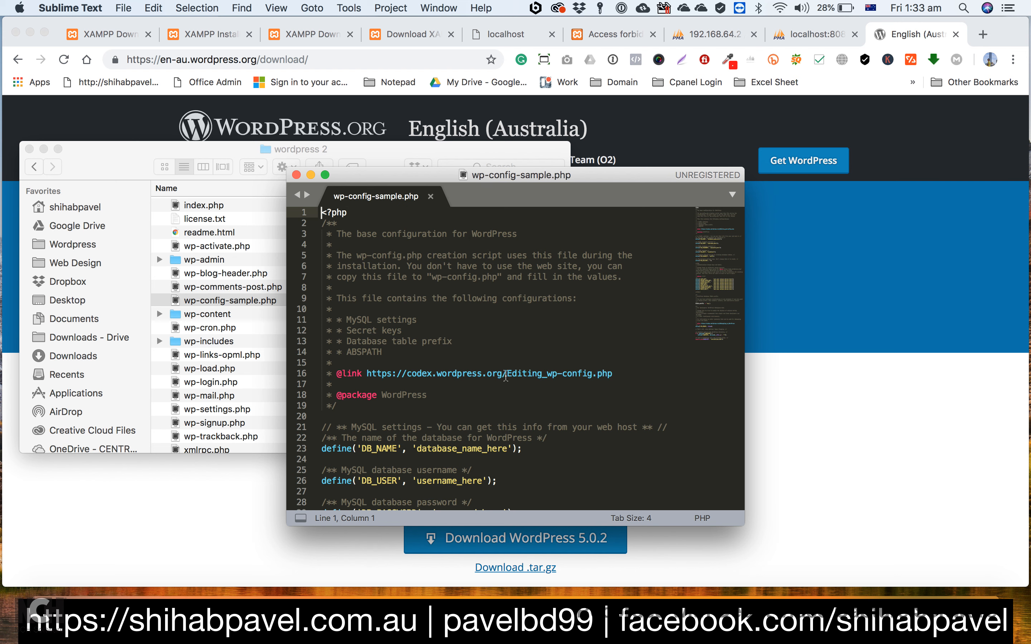
Step: Replace the DB_NAME placeholder in wp-config-sample.php with the site owner's first name as the database name
{"action": "scroll", "coordinate": [496, 389], "scroll_direction": "down", "scroll_amount": 4}
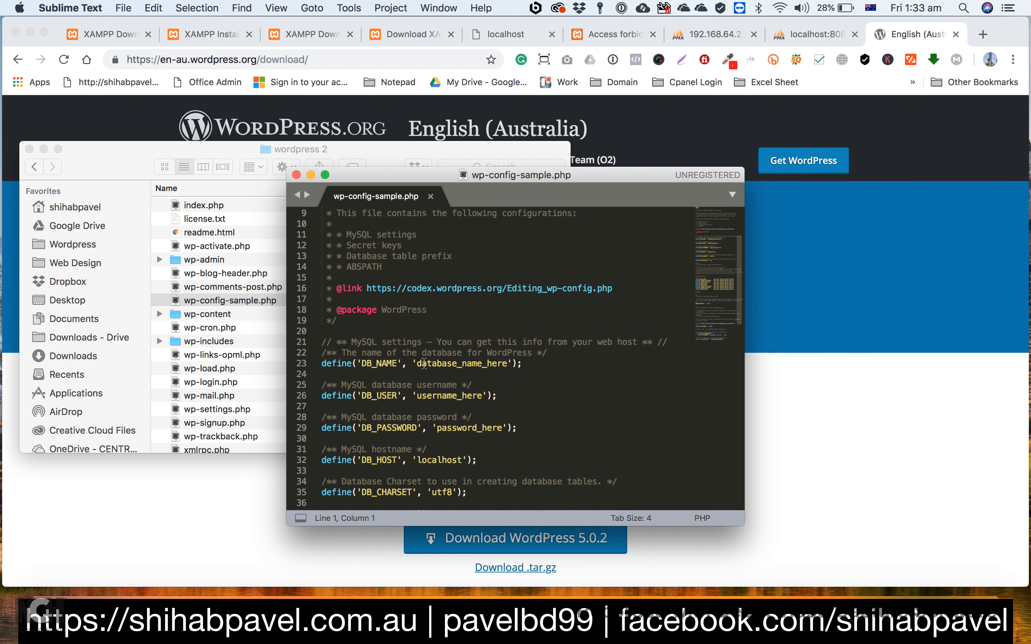
{"action": "left_click_drag", "start_coordinate": [416, 363], "coordinate": [505, 365]}
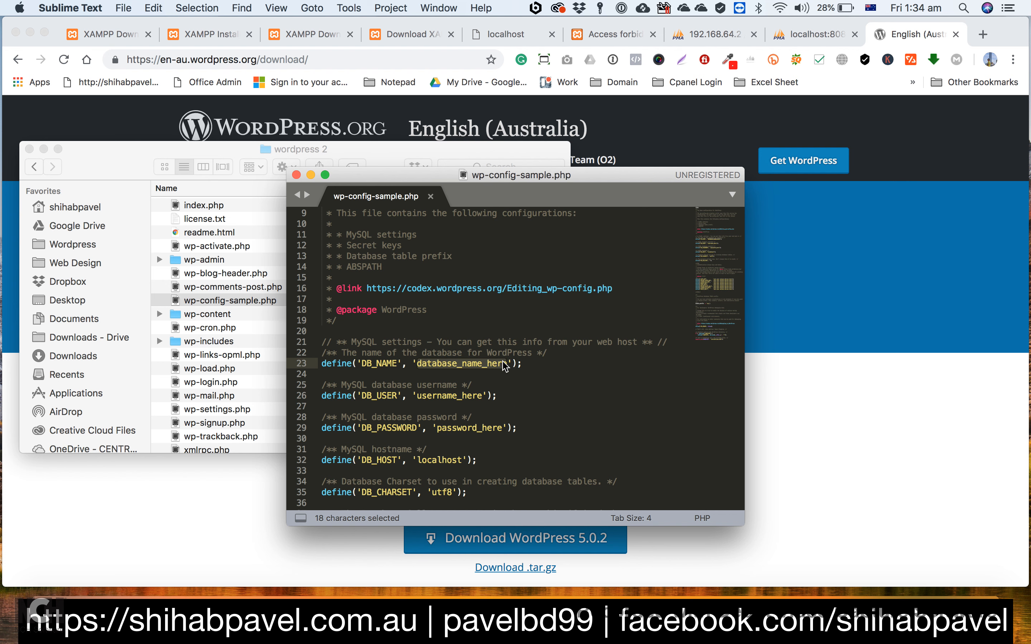
{"action": "type", "text": "shihab"}
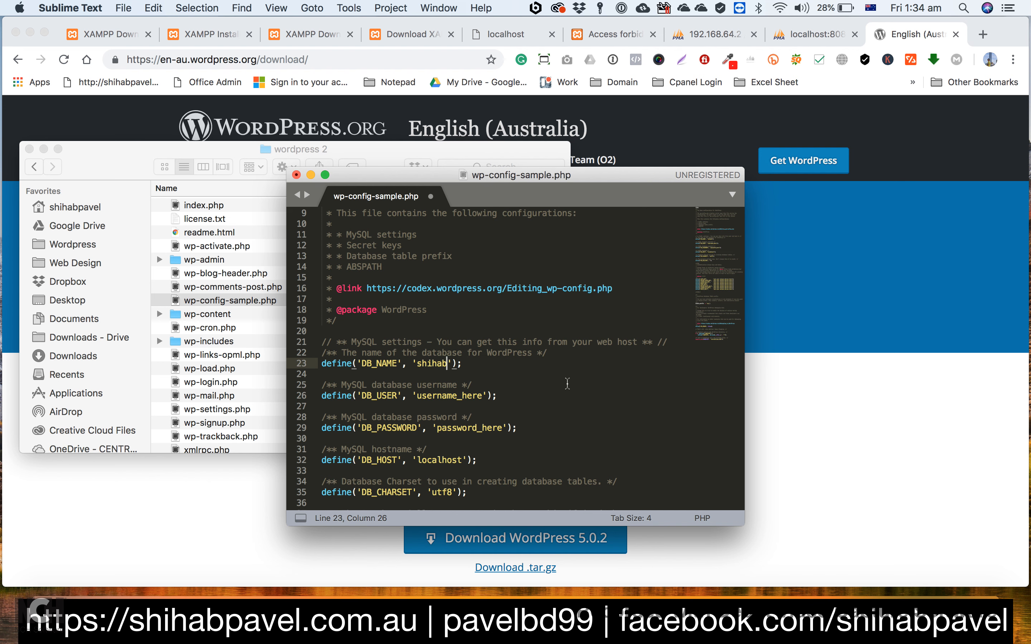
{"action": "left_click", "coordinate": [565, 383]}
Step: Set DB_USER to root and clear the DB_PASSWORD placeholder, leaving empty quotes
{"action": "left_click_drag", "start_coordinate": [417, 391], "coordinate": [481, 396]}
{"action": "type", "text": "root"}
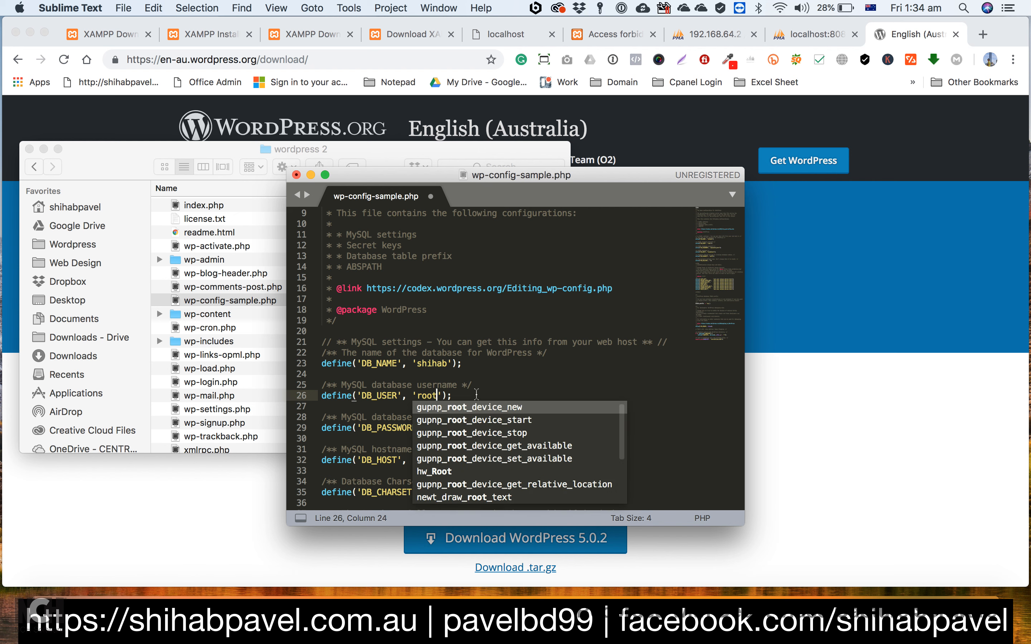
{"action": "left_click", "coordinate": [579, 385]}
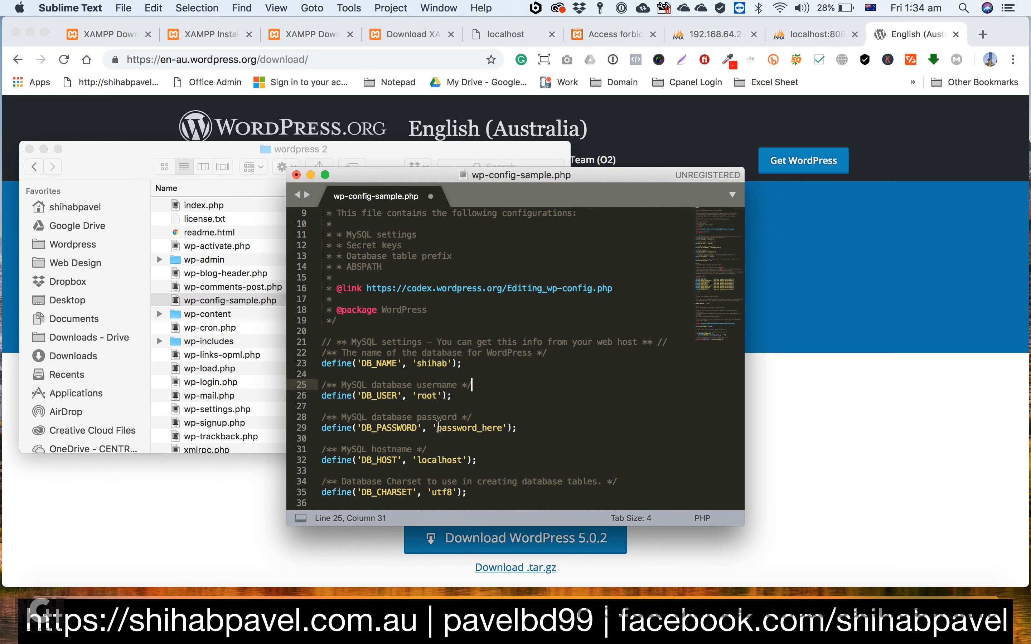
{"action": "left_click_drag", "start_coordinate": [437, 427], "coordinate": [499, 430]}
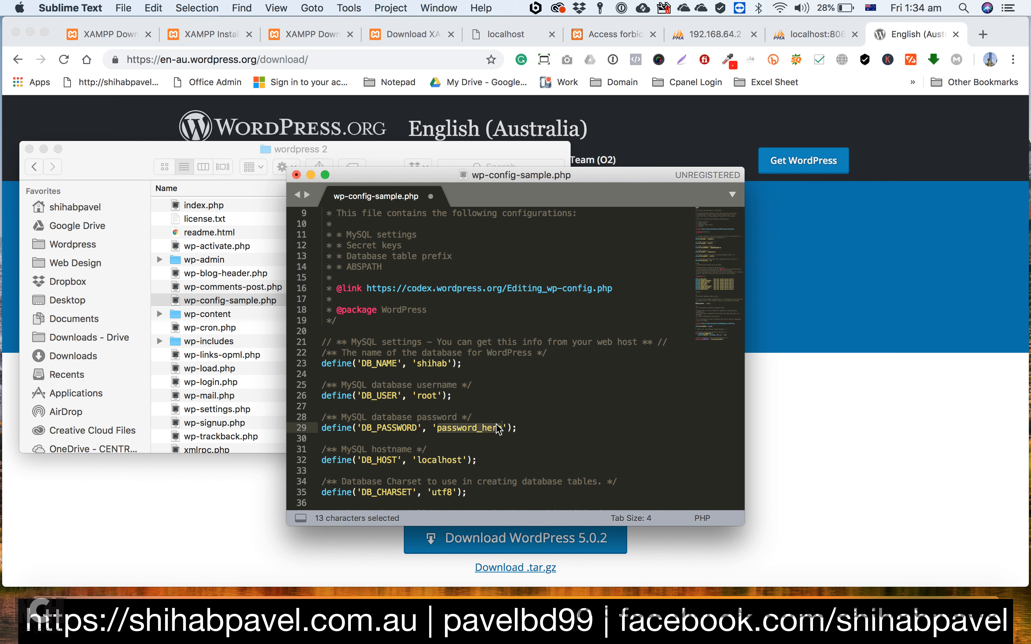
{"action": "key", "text": "BackSpace"}
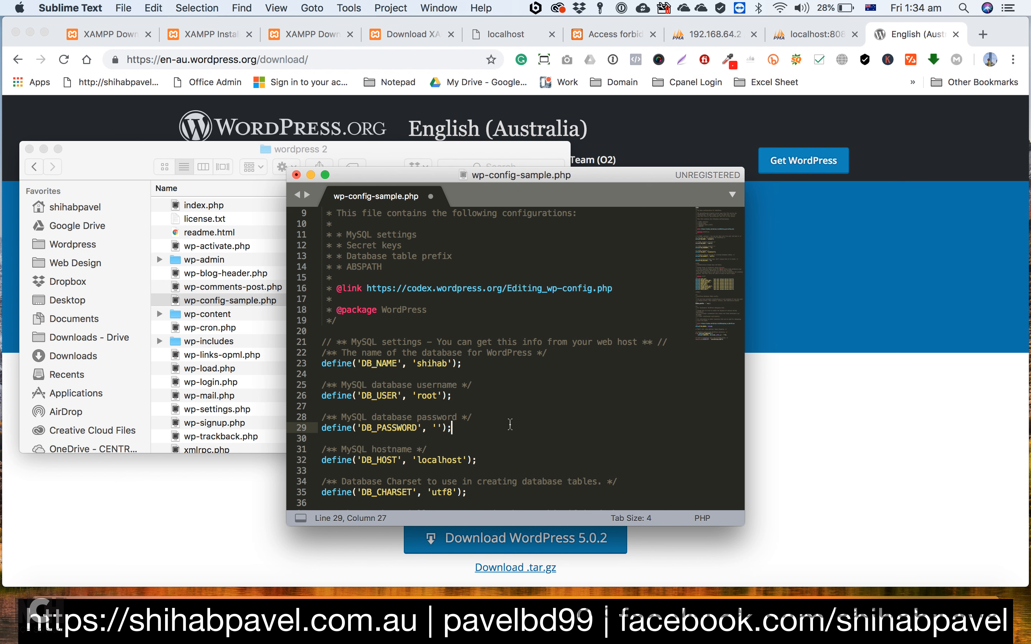
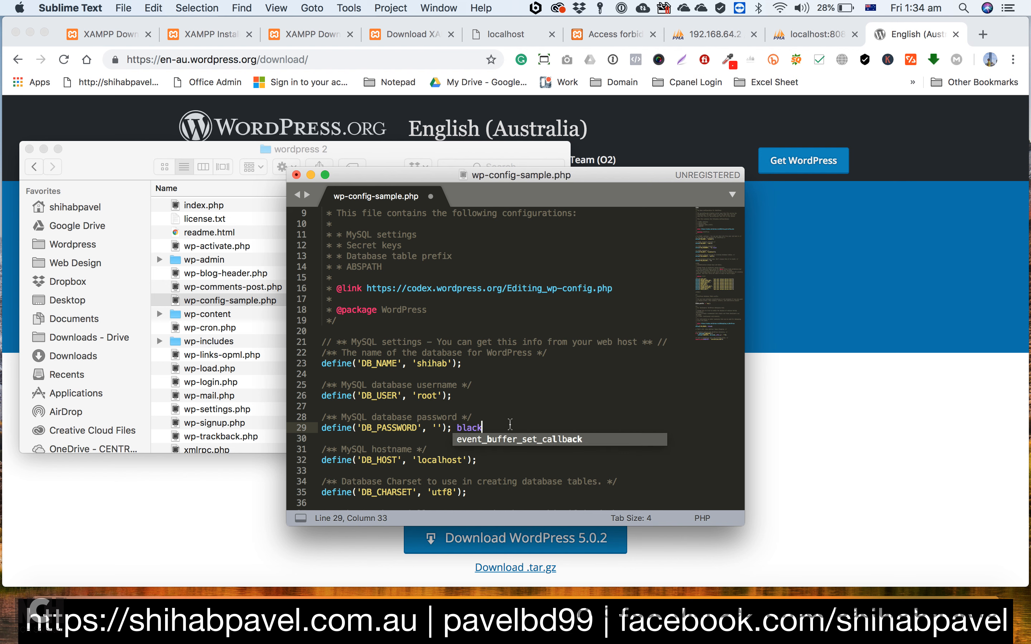
{"action": "left_click", "coordinate": [486, 393]}
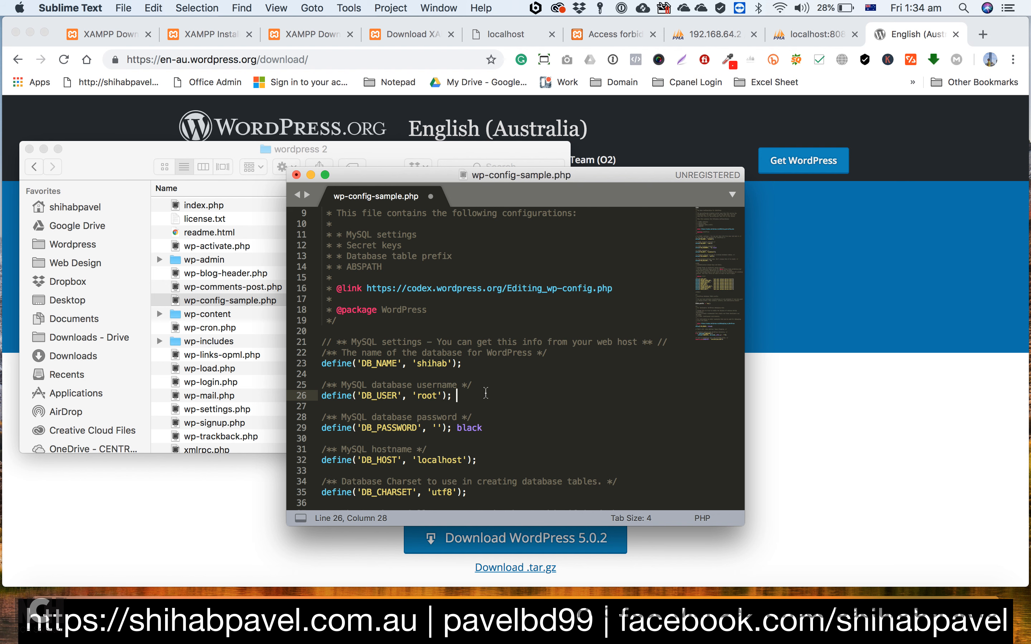
{"action": "left_click_drag", "start_coordinate": [486, 427], "coordinate": [455, 426]}
{"action": "key", "text": "BackSpace"}
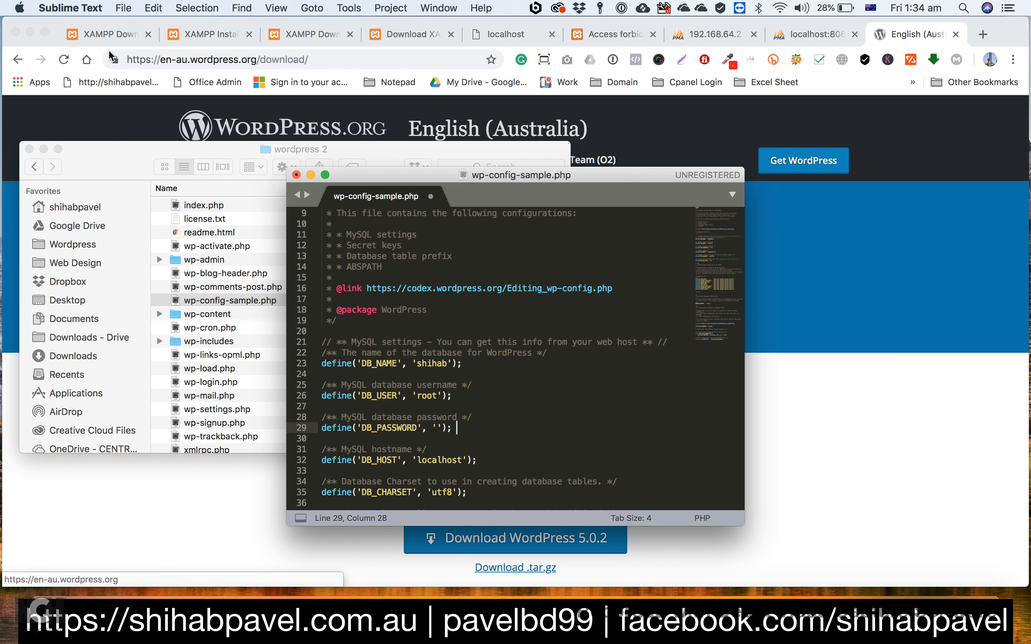
Step: Save the edited wp-config-sample.php and close its editor window
{"action": "left_click", "coordinate": [123, 7]}
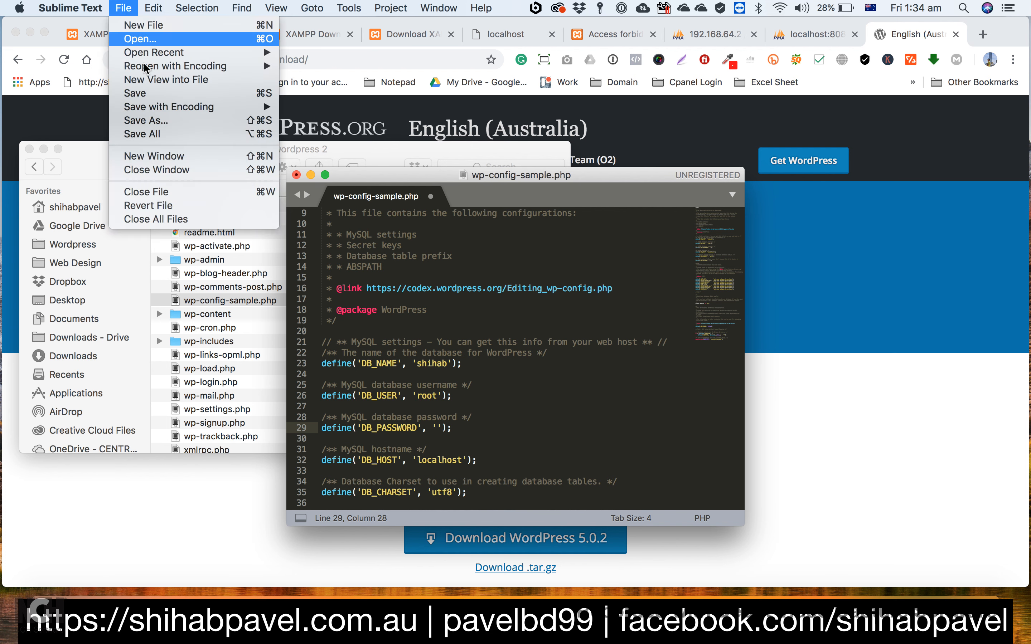
{"action": "left_click", "coordinate": [145, 94]}
{"action": "left_click", "coordinate": [296, 175]}
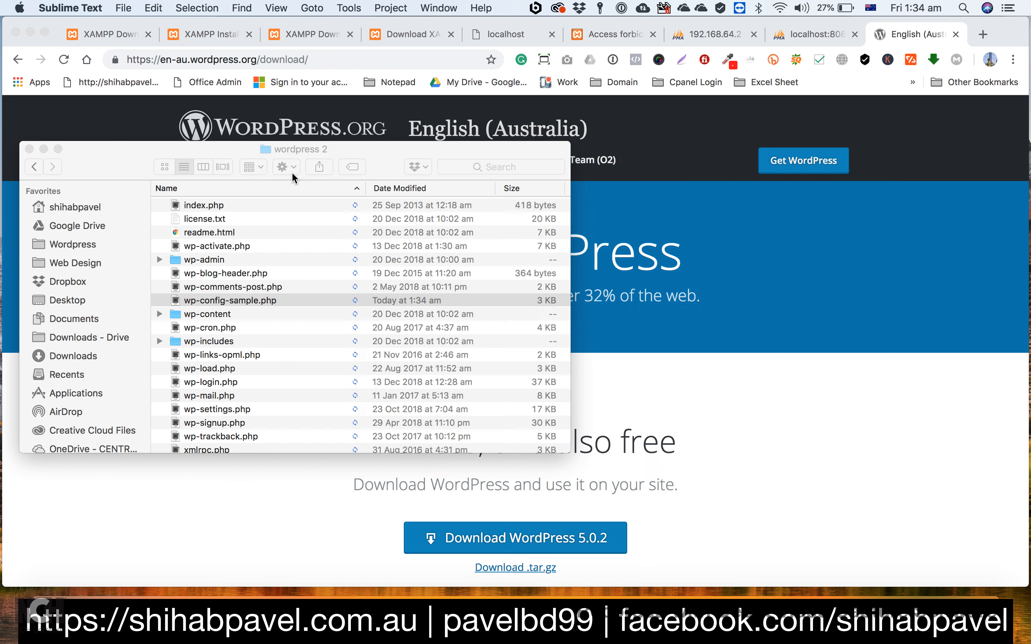
Step: Rename wp-config-sample.php in the wordpress 2 folder as wp-config.php
{"action": "left_click", "coordinate": [218, 300]}
{"action": "right_click", "coordinate": [217, 301]}
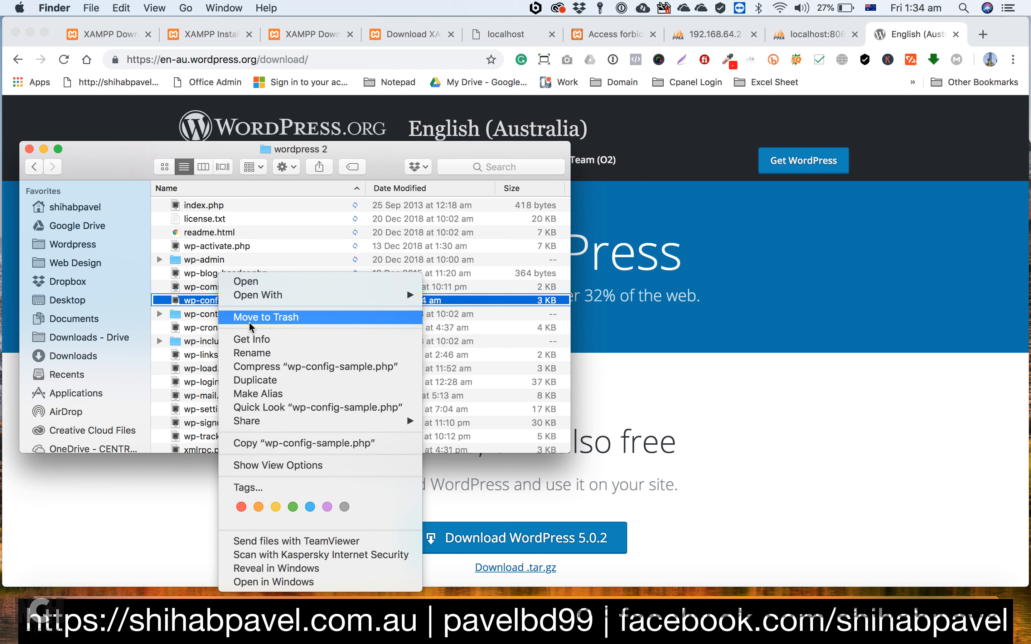
{"action": "left_click", "coordinate": [255, 353]}
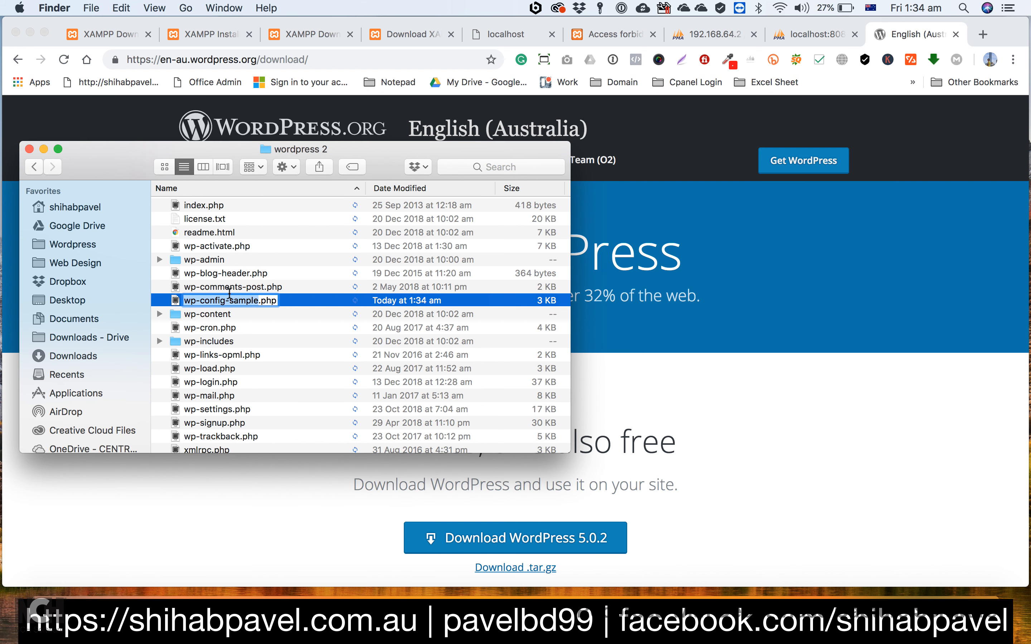
{"action": "left_click", "coordinate": [233, 300]}
{"action": "left_click_drag", "start_coordinate": [224, 295], "coordinate": [256, 295]}
{"action": "key", "text": "BackSpace"}
{"action": "key", "text": "Return"}
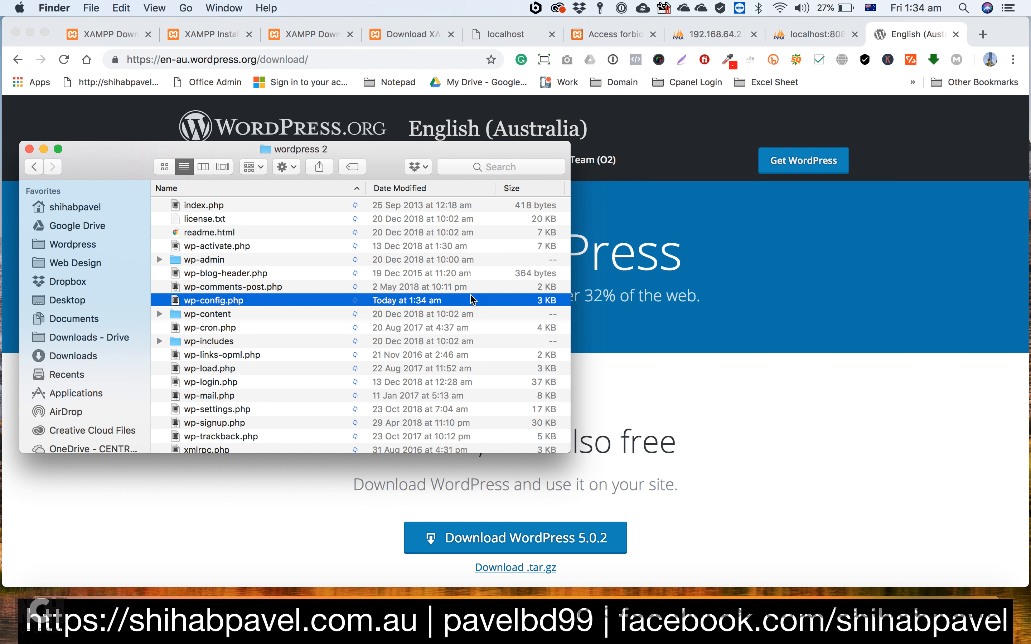
Step: Select and copy all files and folders in the wordpress 2 folder
{"action": "scroll", "coordinate": [286, 280], "scroll_direction": "up", "scroll_amount": 3}
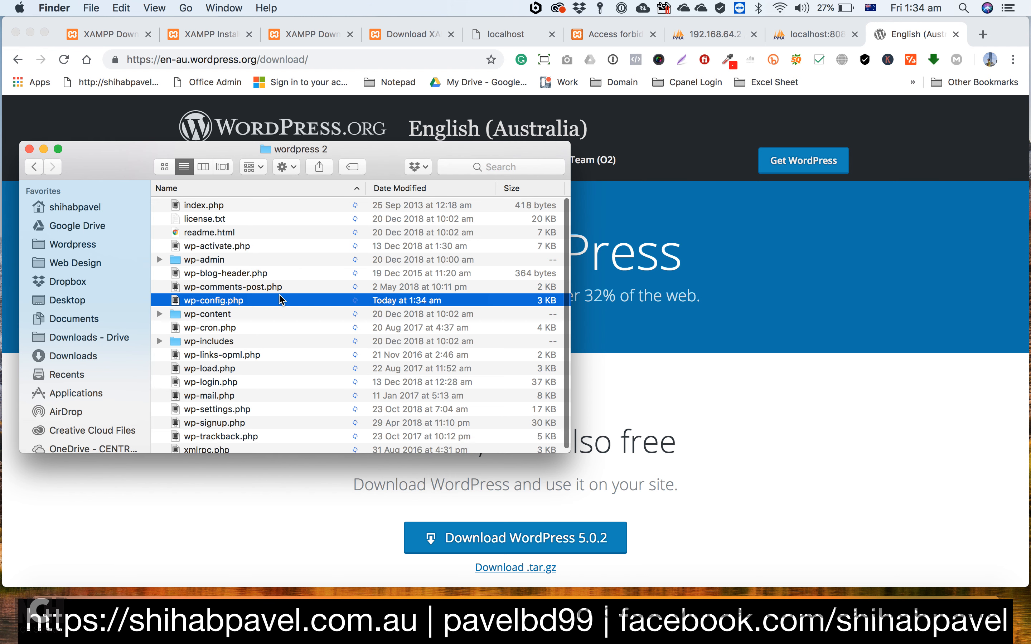
{"action": "key", "text": "super+a"}
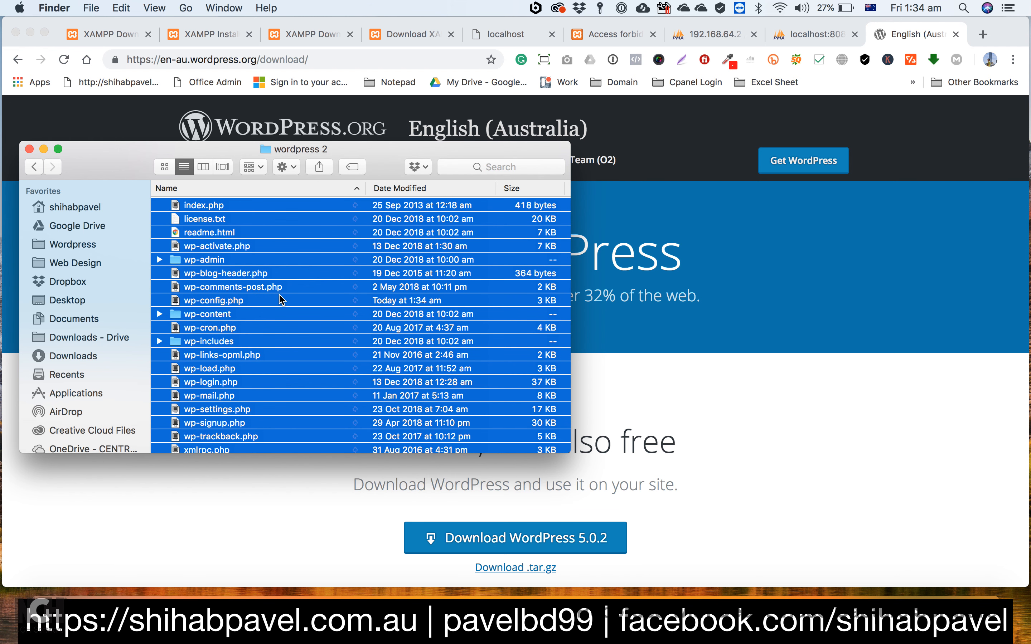
{"action": "scroll", "coordinate": [75, 384], "scroll_direction": "down", "scroll_amount": 1}
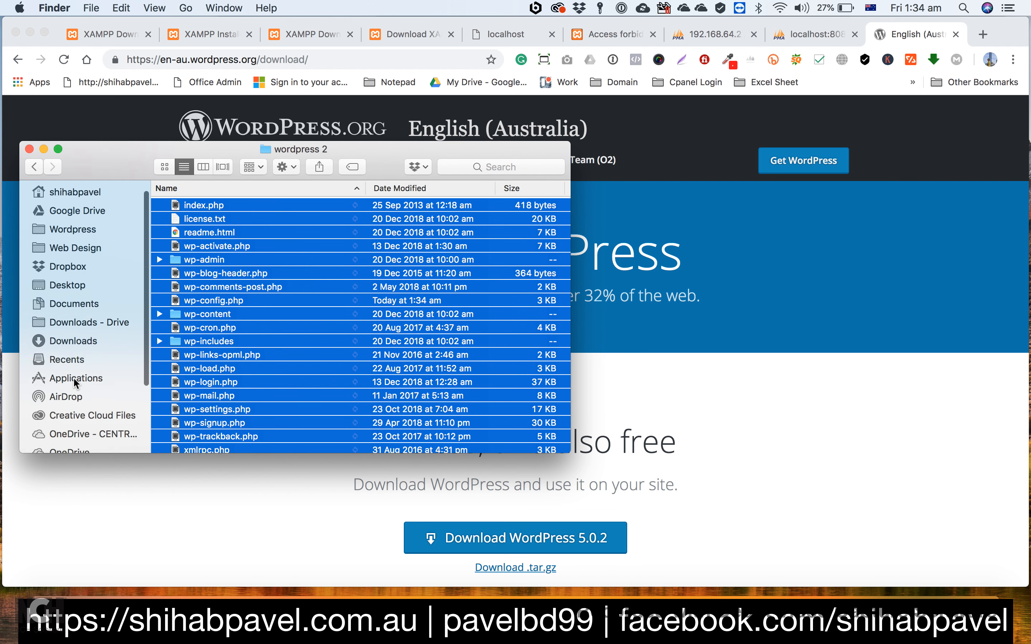
{"action": "scroll", "coordinate": [77, 384], "scroll_direction": "down", "scroll_amount": 4}
Step: Switch to XAMPP, mount the /opt/lampp volume, and open its htdocs folder in Finder
{"action": "left_click", "coordinate": [753, 447]}
{"action": "left_click", "coordinate": [645, 617]}
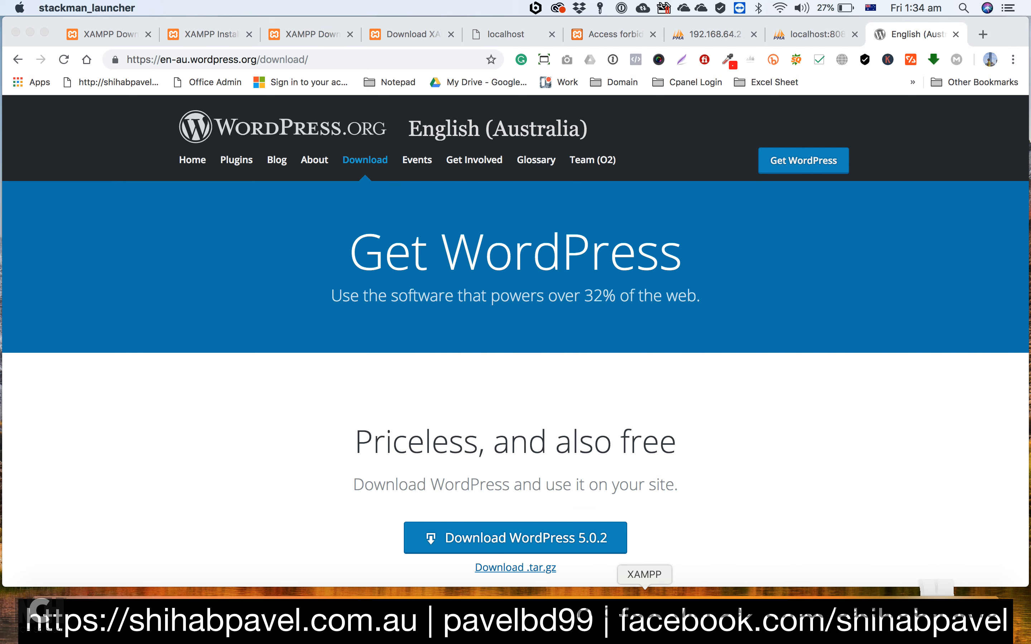
{"action": "left_click", "coordinate": [529, 172]}
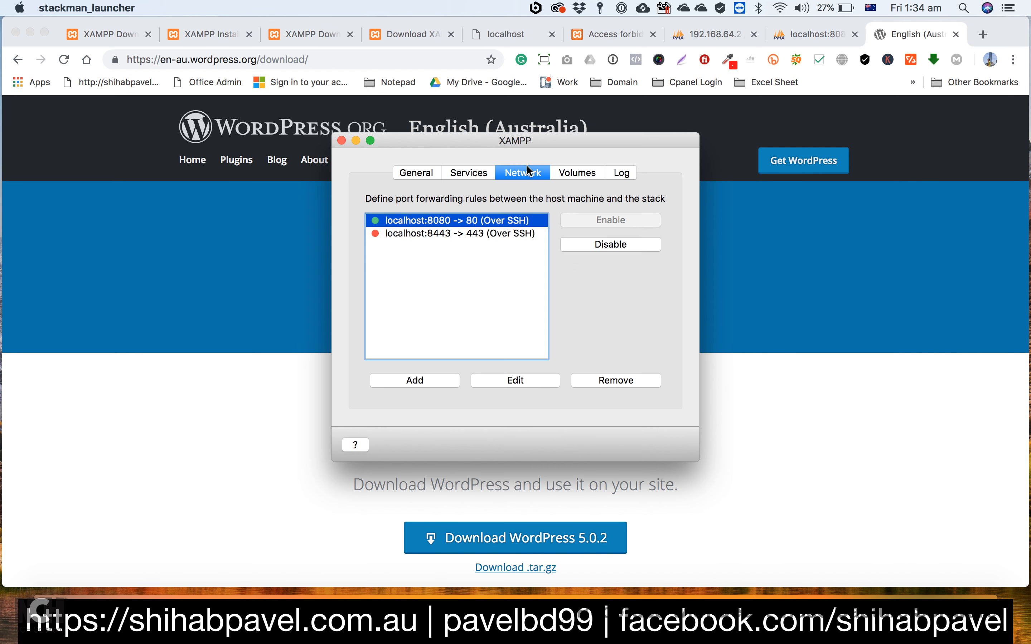
{"action": "left_click", "coordinate": [570, 169]}
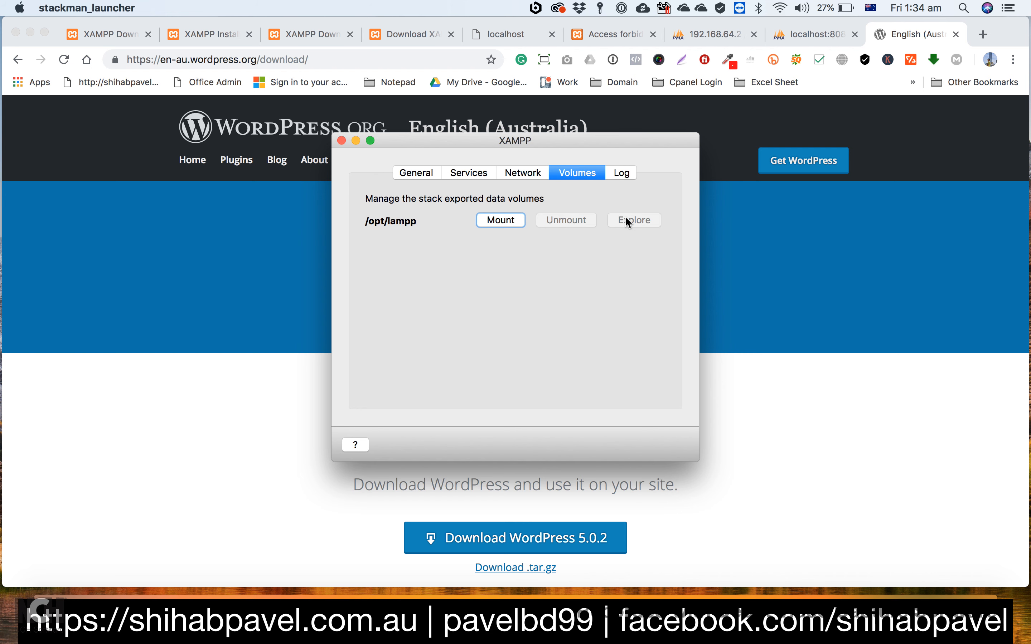
{"action": "left_click", "coordinate": [523, 220]}
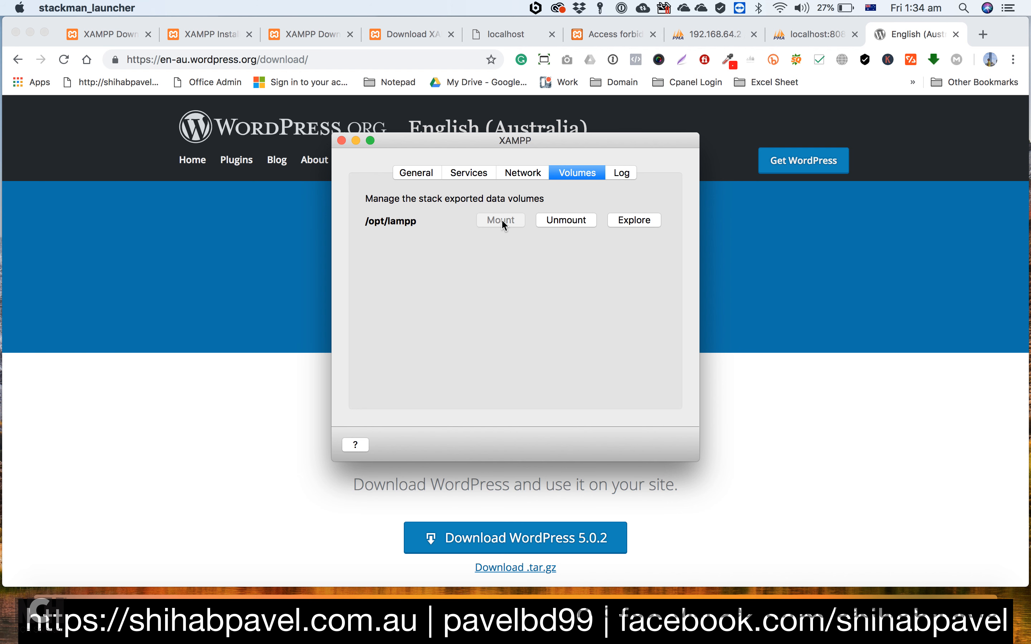
{"action": "left_click", "coordinate": [635, 220]}
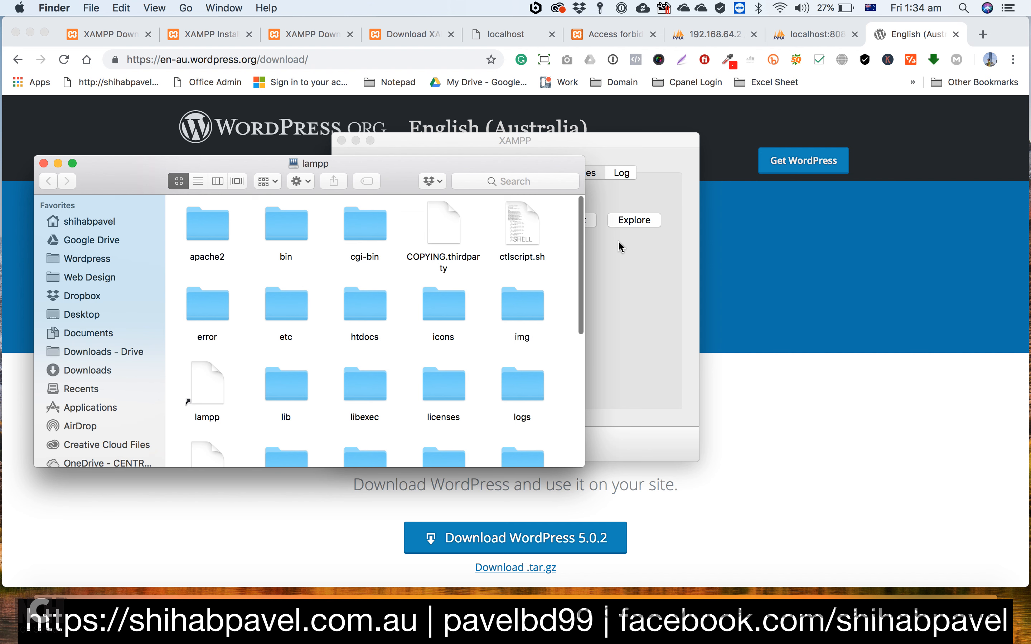
{"action": "double_click", "coordinate": [363, 314]}
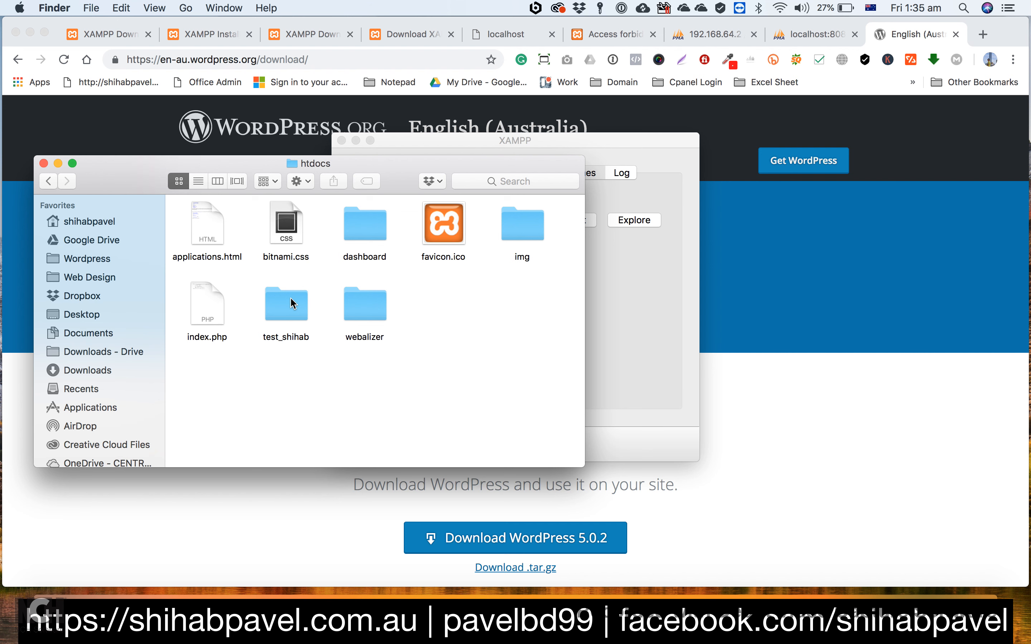
Step: Create a folder with the site owner's name in htdocs and paste the copied WordPress files into it
{"action": "right_click", "coordinate": [457, 305]}
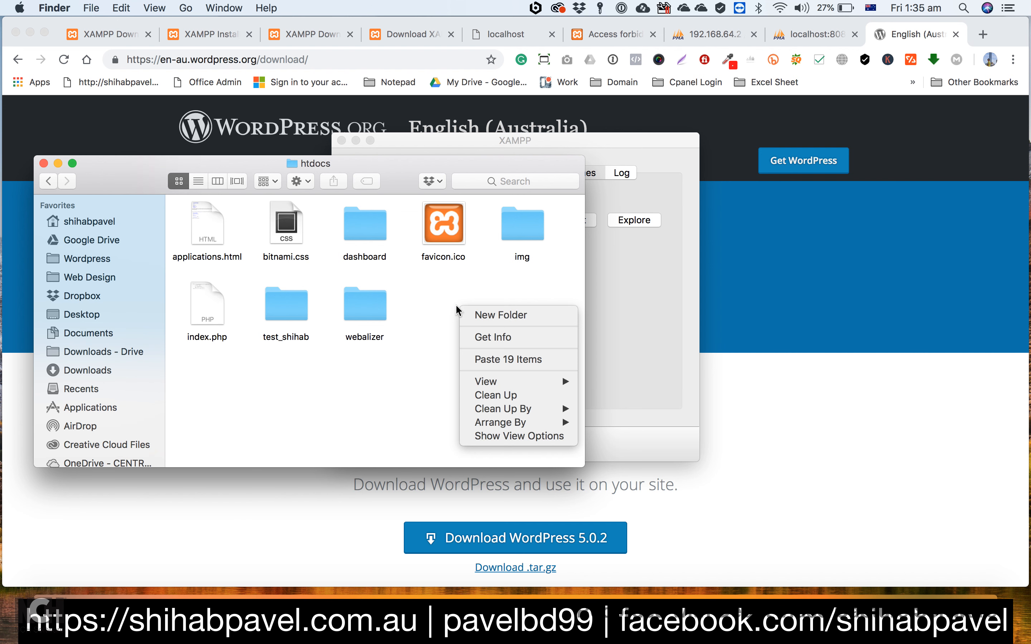
{"action": "left_click", "coordinate": [510, 316]}
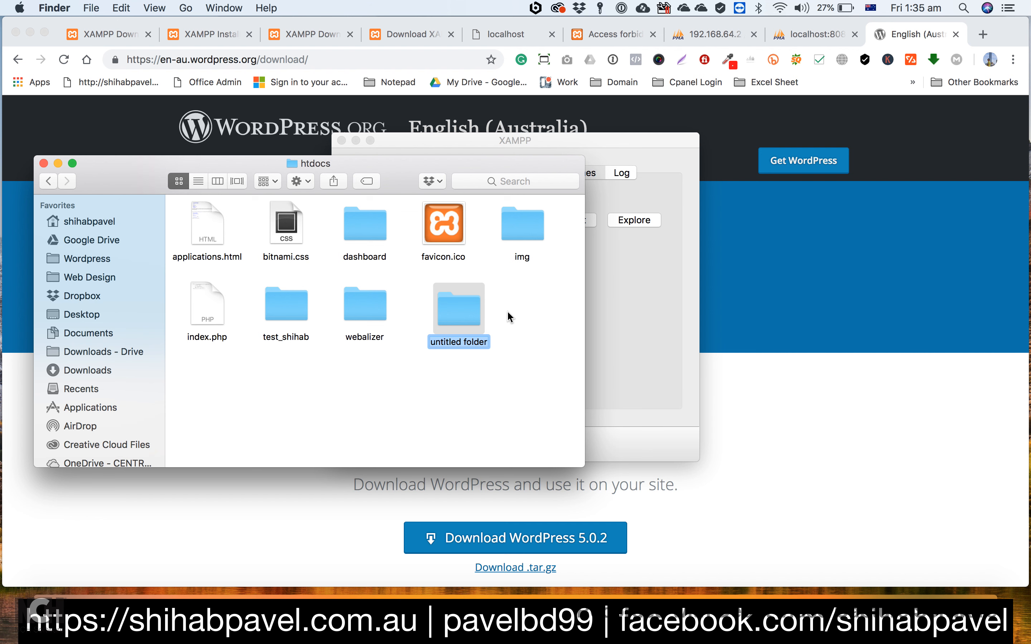
{"action": "type", "text": "shi"}
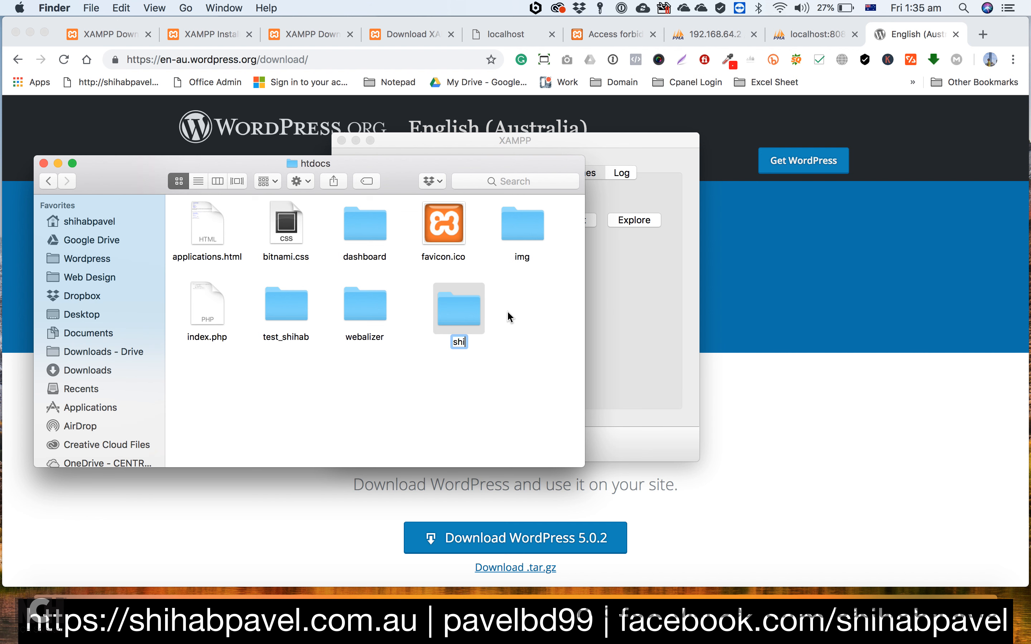
{"action": "type", "text": "habpavel"}
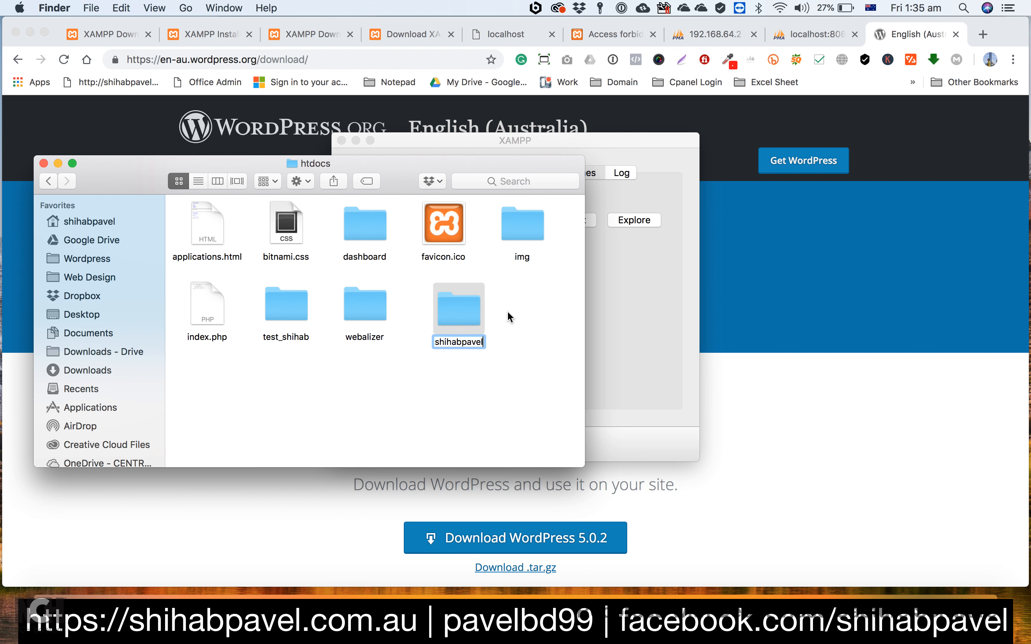
{"action": "left_click", "coordinate": [433, 372]}
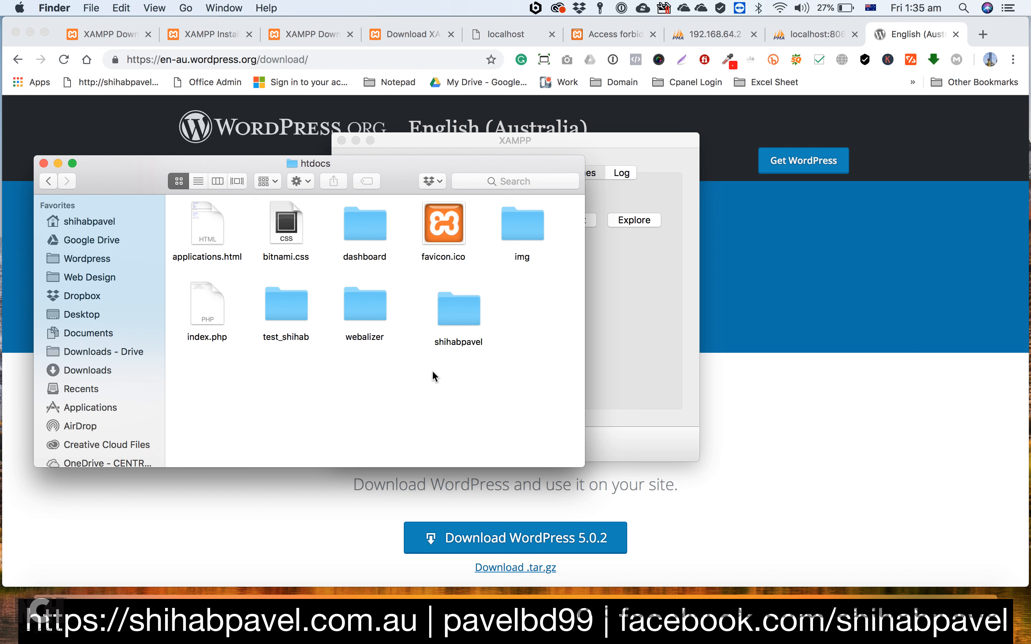
{"action": "double_click", "coordinate": [459, 314]}
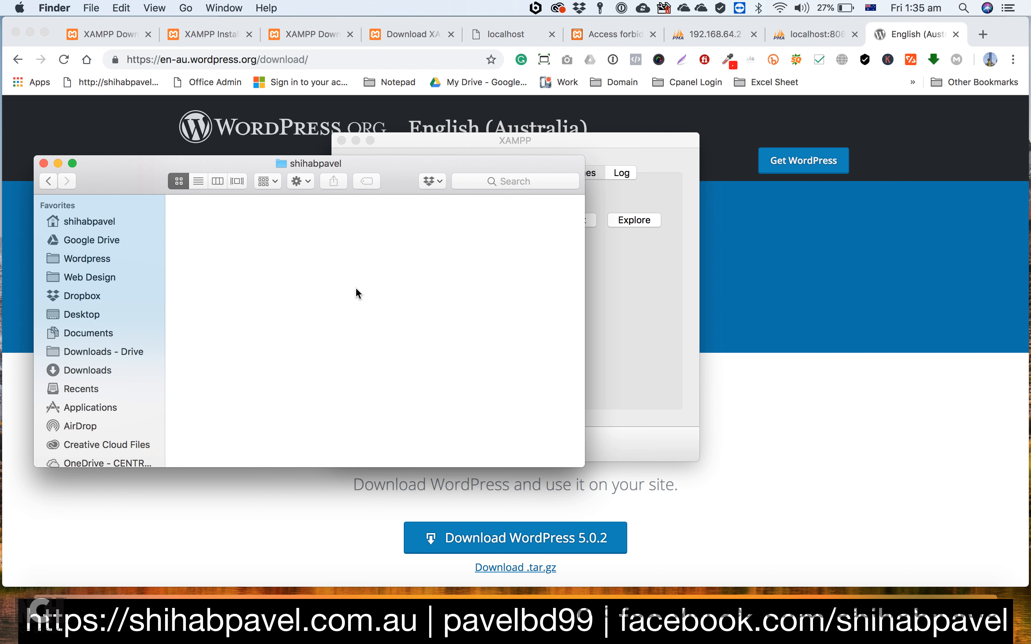
{"action": "key", "text": "super+v"}
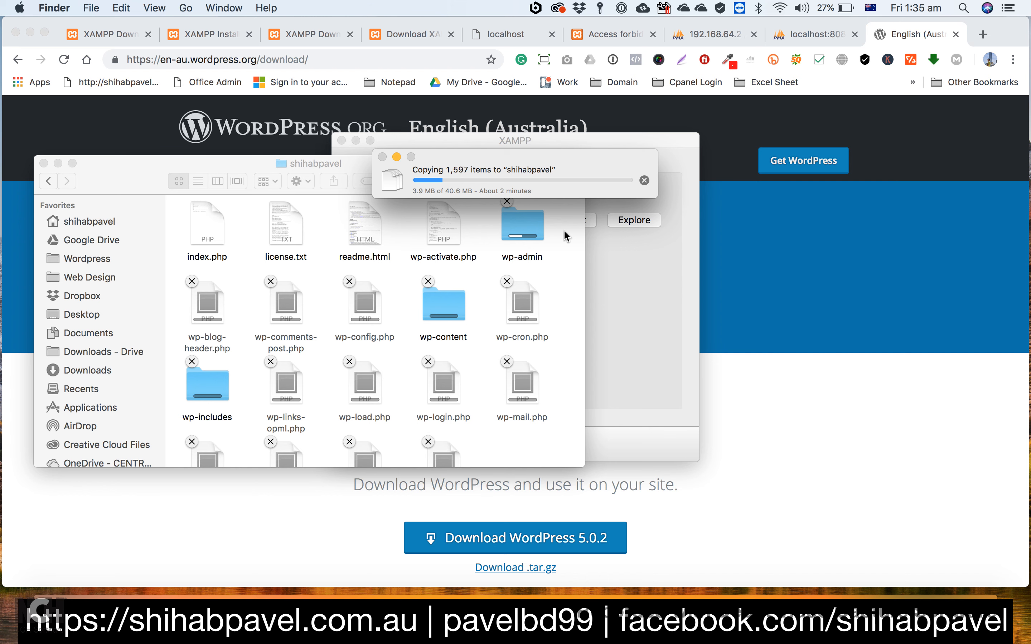
Step: Switch to Chrome, close the WordPress download page, and open phpMyAdmin from the localhost:8080 dashboard in a new tab
{"action": "left_click", "coordinate": [785, 37]}
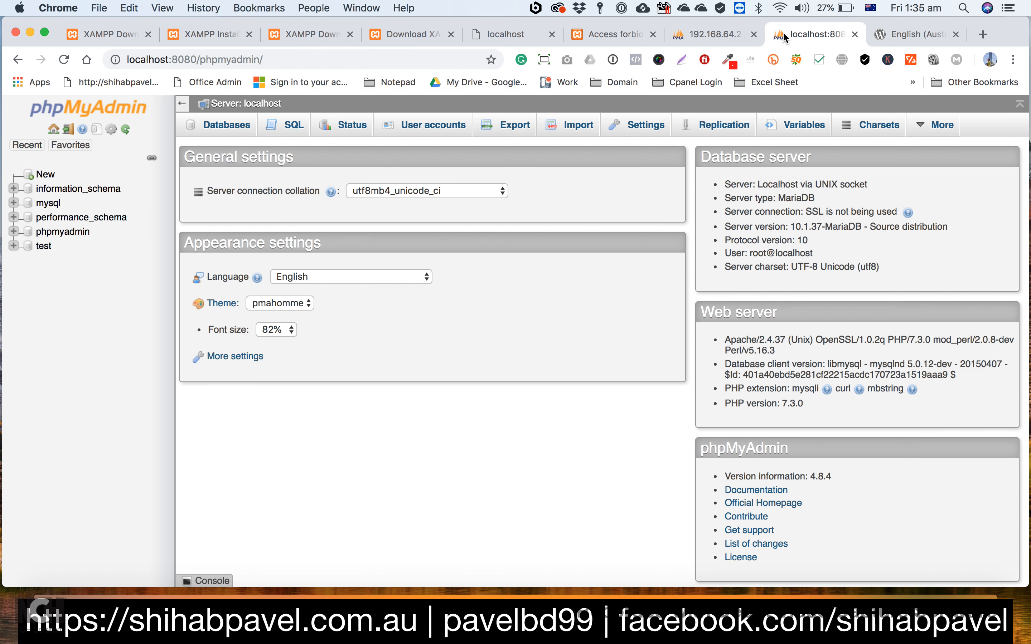
{"action": "left_click", "coordinate": [925, 35]}
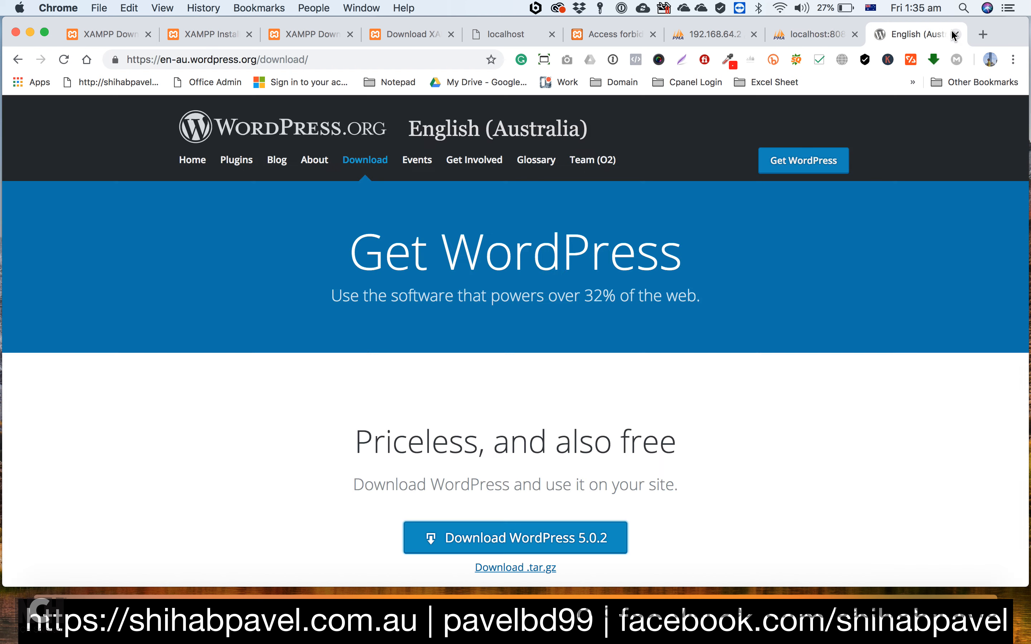
{"action": "left_click", "coordinate": [955, 36]}
{"action": "left_click", "coordinate": [982, 34]}
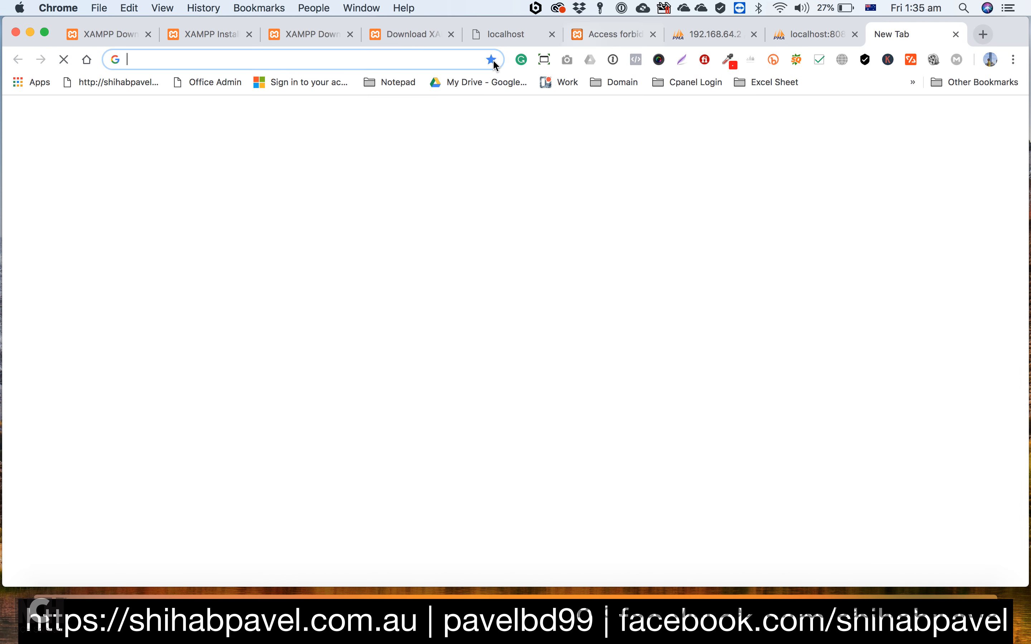
{"action": "type", "text": "localhost:8080"}
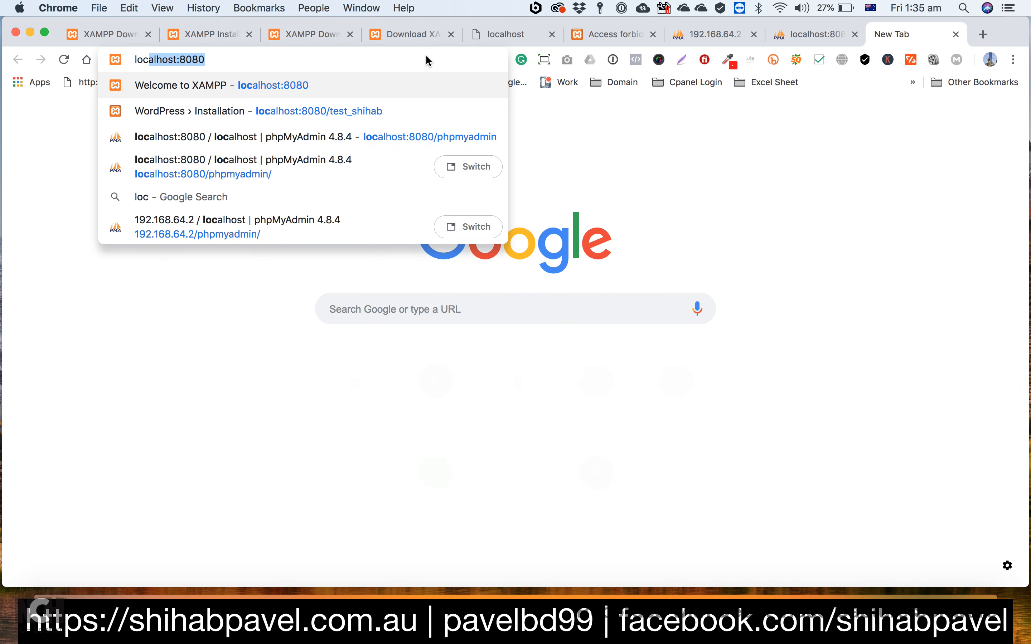
{"action": "key", "text": "Return"}
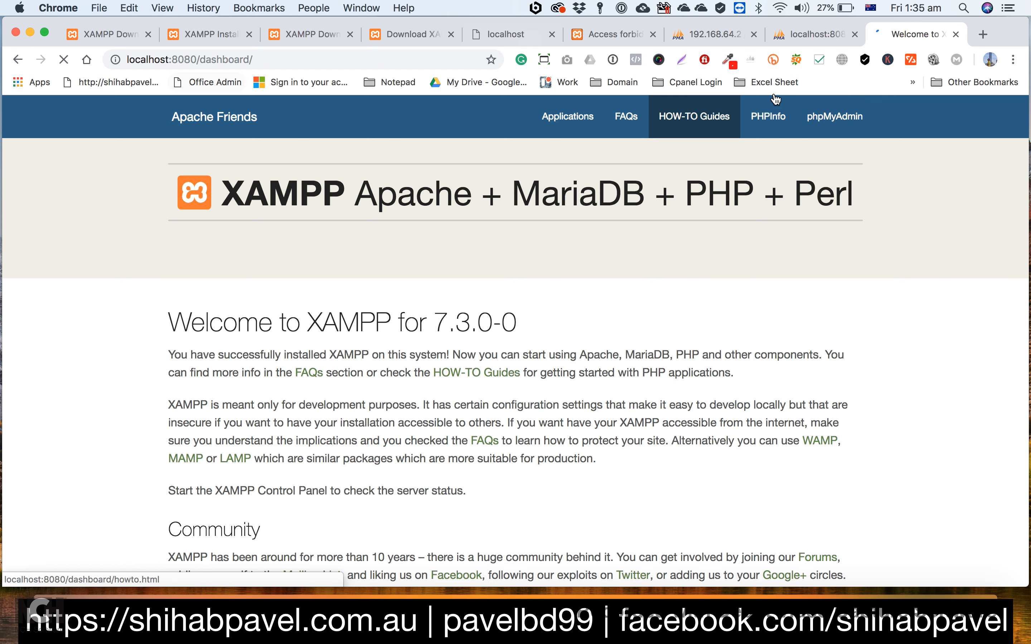
{"action": "left_click", "coordinate": [830, 120]}
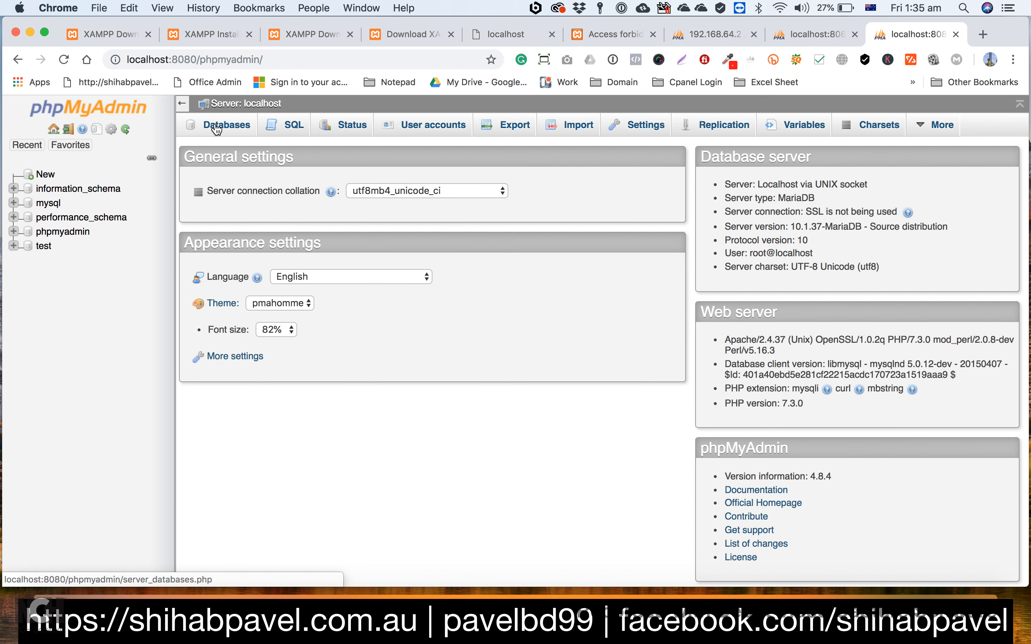
Step: Create a database named with the site owner's first name, using the latin1_swedish_ci collation
{"action": "left_click", "coordinate": [217, 128]}
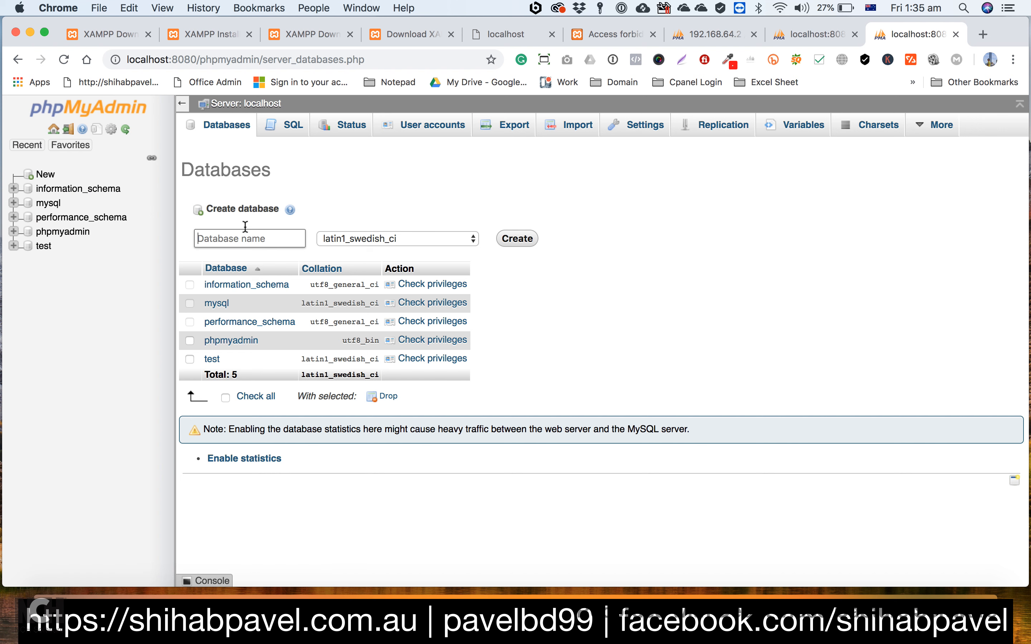
{"action": "type", "text": "shihab"}
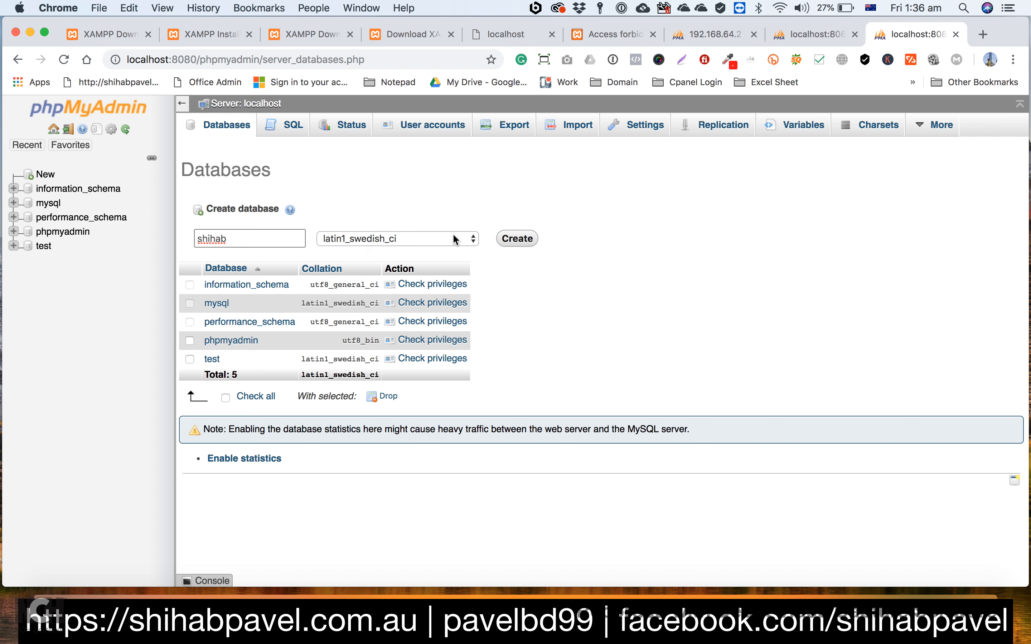
{"action": "left_click", "coordinate": [510, 238]}
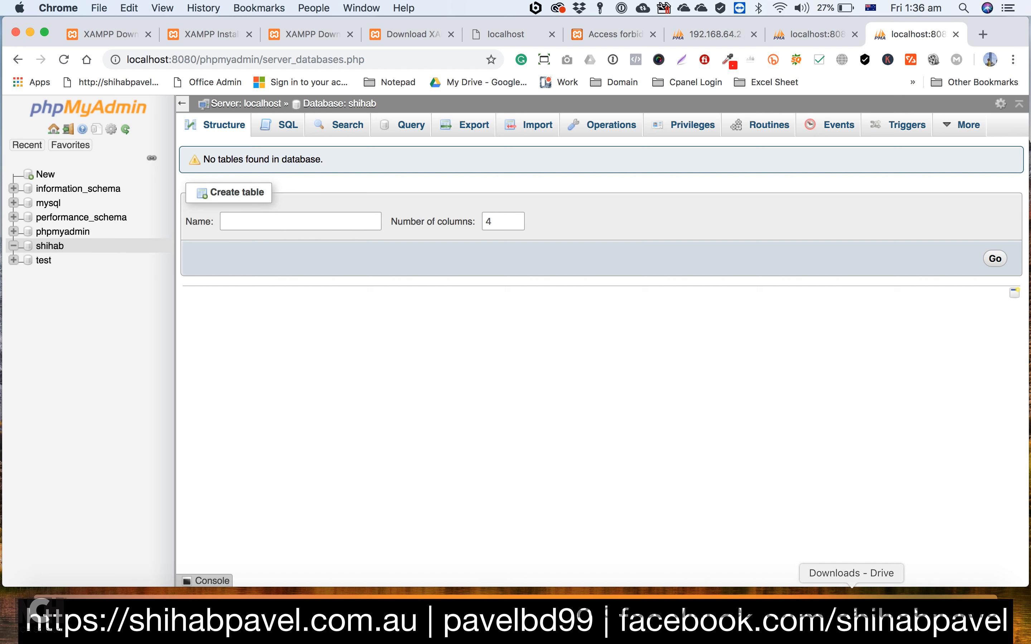
Step: Explore the /opt/lampp volume from XAMPP and check the copied WordPress files in the site owner's folder inside htdocs
{"action": "left_click", "coordinate": [932, 610]}
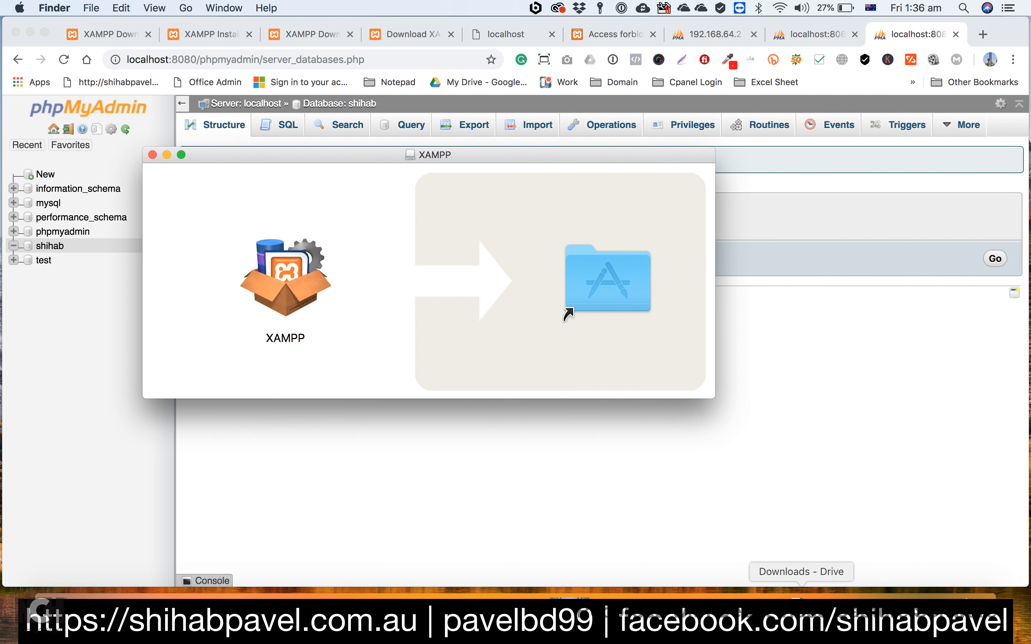
{"action": "left_click", "coordinate": [696, 609]}
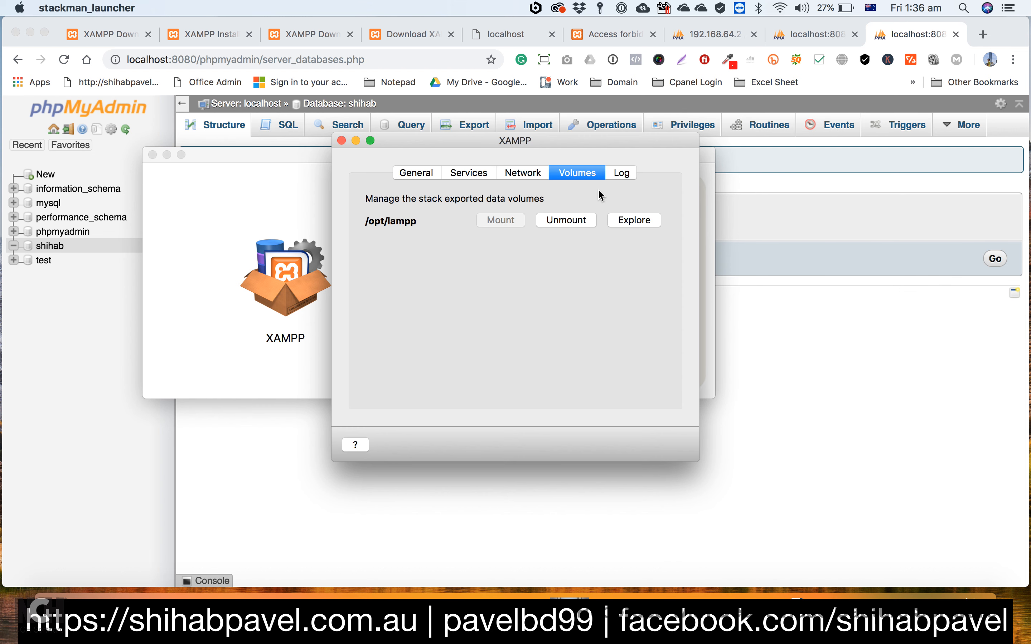
{"action": "left_click", "coordinate": [629, 217]}
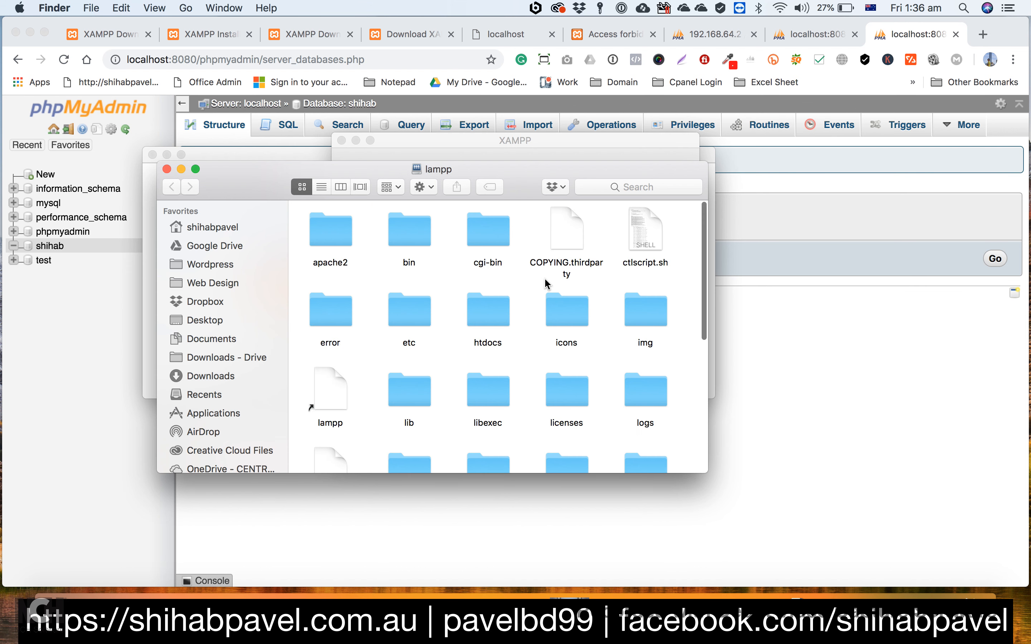
{"action": "double_click", "coordinate": [500, 324]}
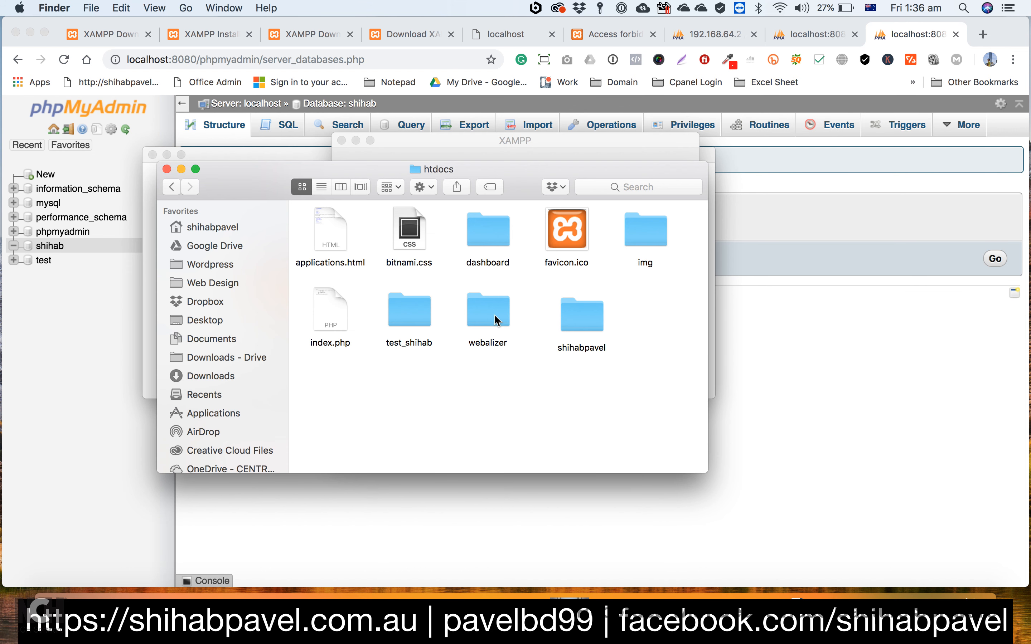
{"action": "left_click", "coordinate": [579, 317]}
{"action": "double_click", "coordinate": [577, 317]}
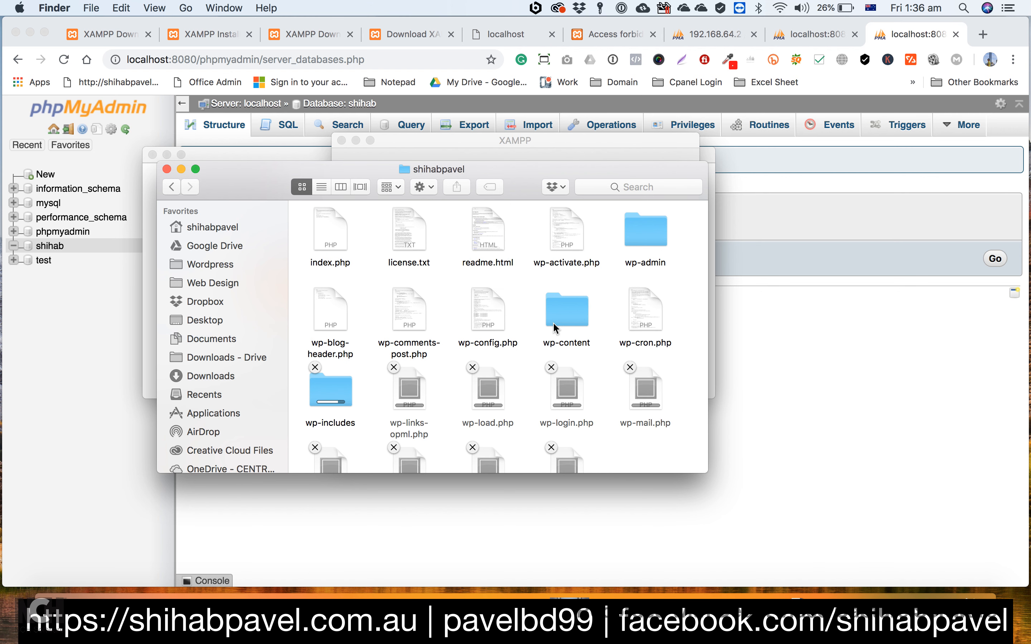
{"action": "scroll", "coordinate": [556, 328], "scroll_direction": "down", "scroll_amount": 3}
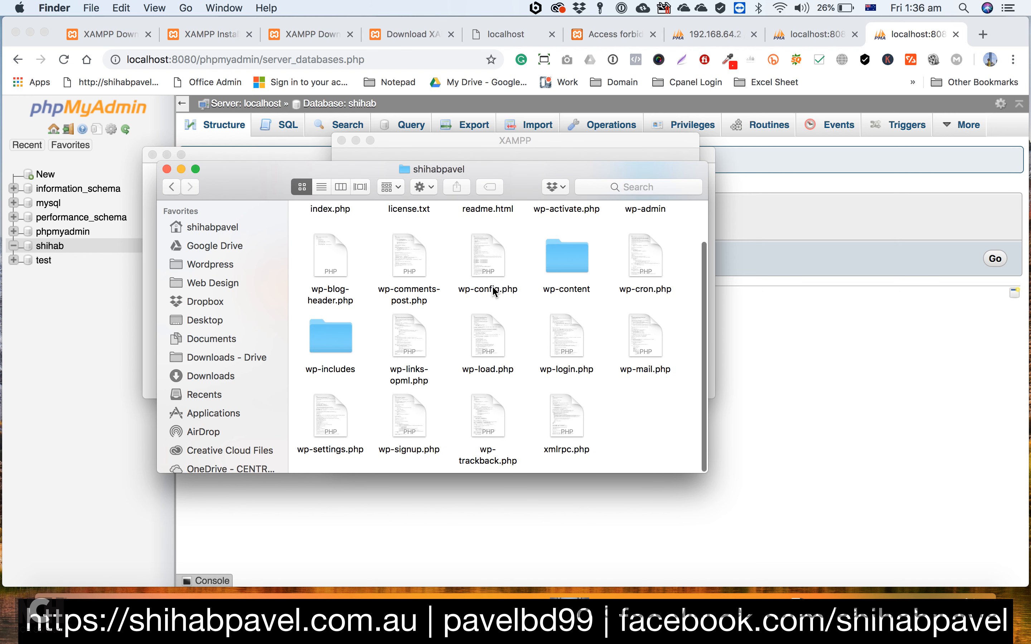
{"action": "scroll", "coordinate": [421, 317], "scroll_direction": "up", "scroll_amount": 2}
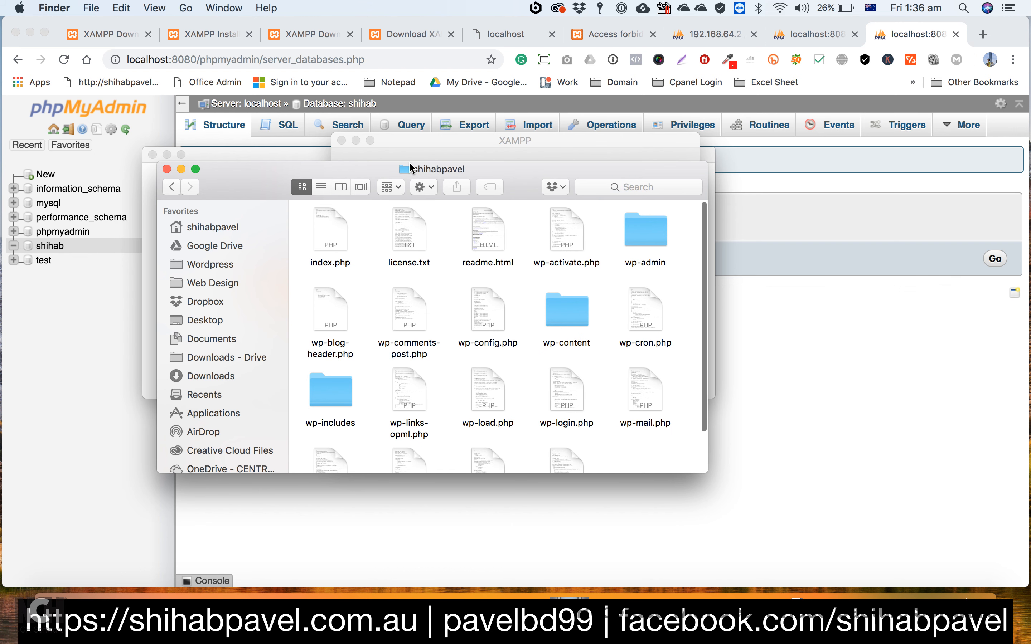
{"action": "left_click_drag", "start_coordinate": [469, 169], "coordinate": [591, 181]}
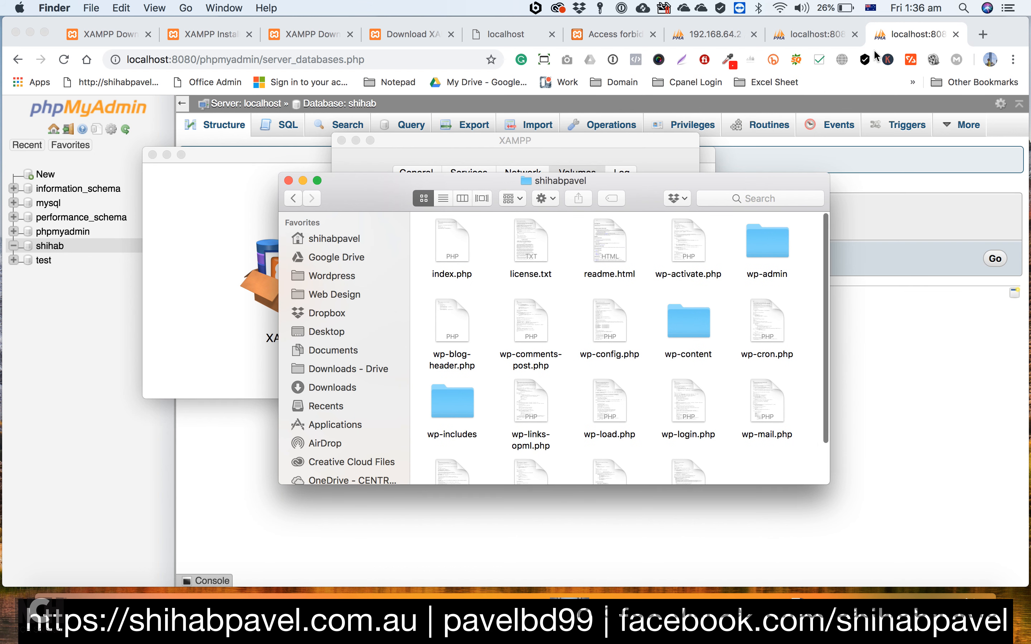
Step: Return to Chrome and load the site owner's folder under localhost:8080 in a new tab to start the WordPress installation
{"action": "left_click", "coordinate": [935, 38]}
{"action": "left_click", "coordinate": [983, 34]}
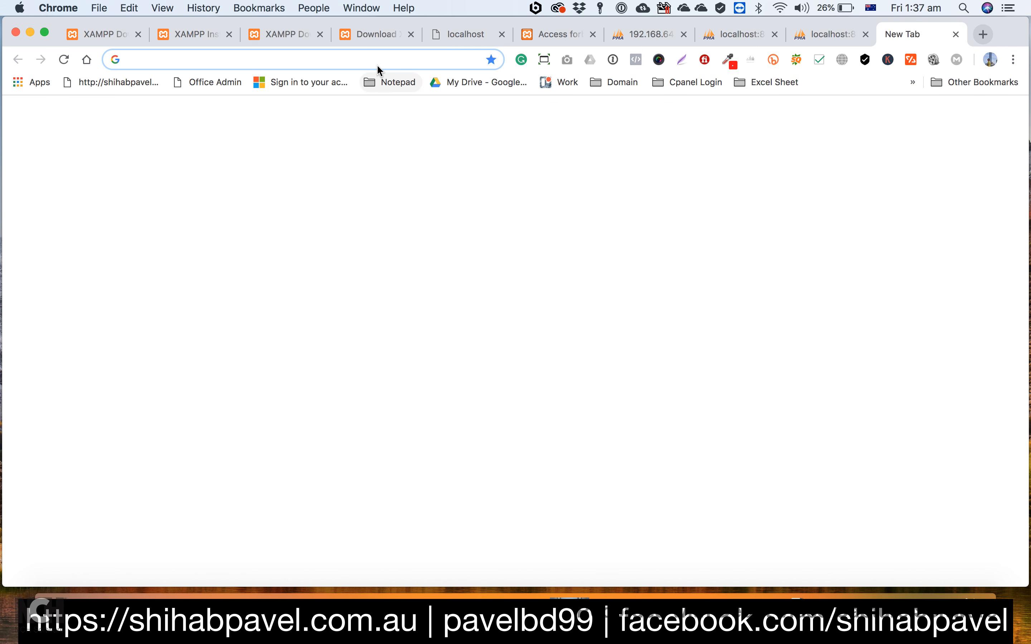
{"action": "type", "text": "loca"}
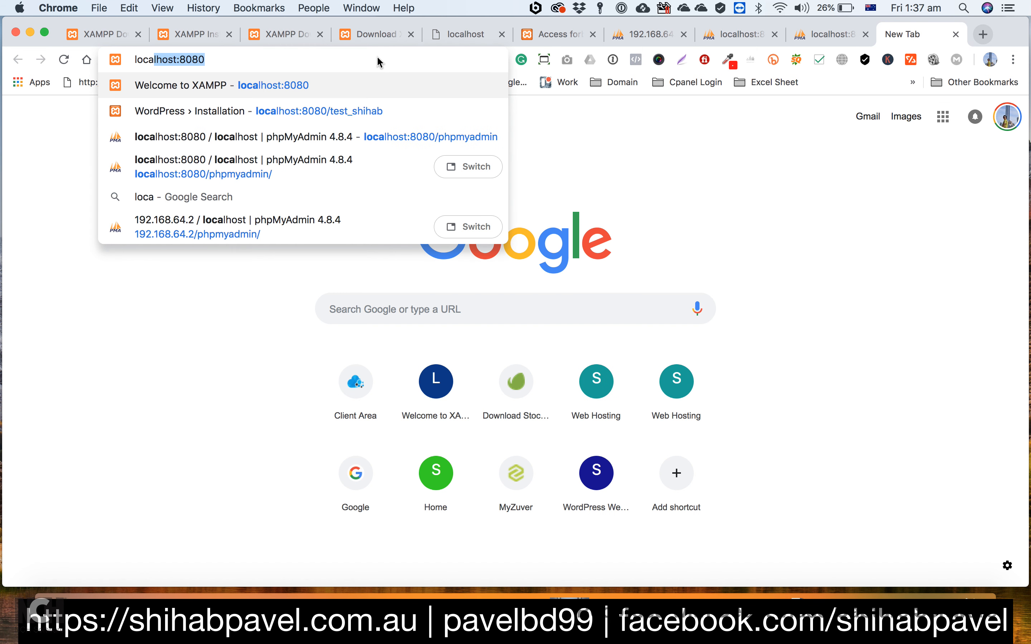
{"action": "type", "text": "lhost:8080"}
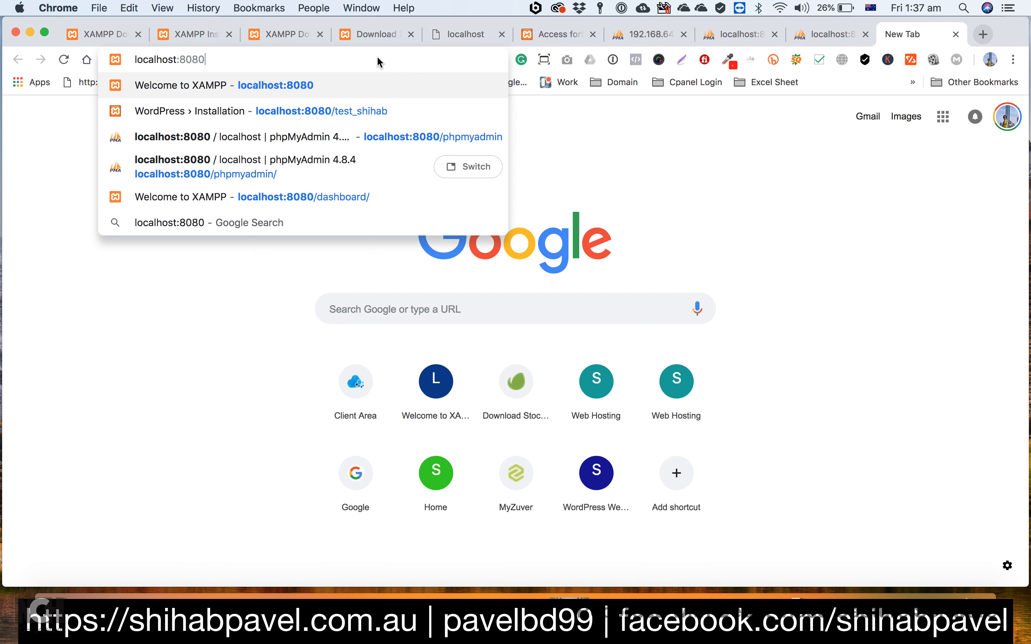
{"action": "type", "text": "/sh"}
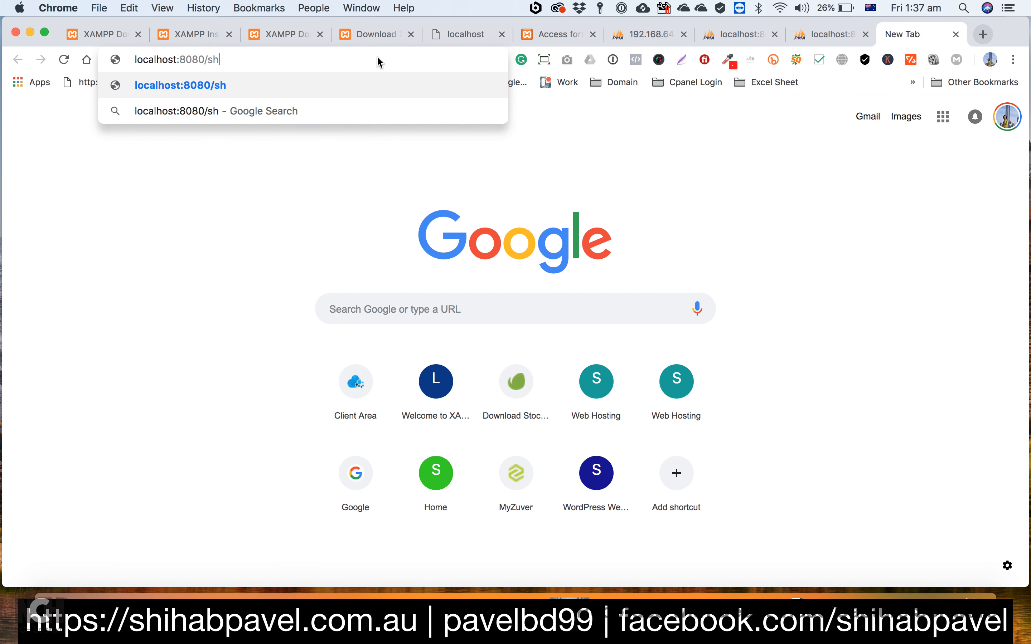
{"action": "type", "text": "ihabpave"}
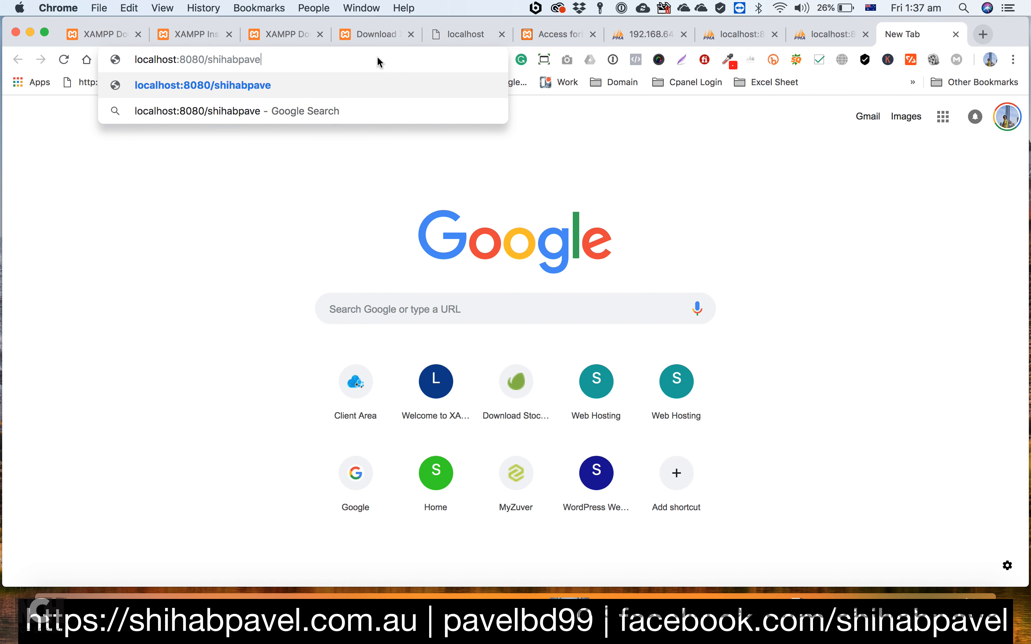
{"action": "type", "text": "l"}
{"action": "key", "text": "Return"}
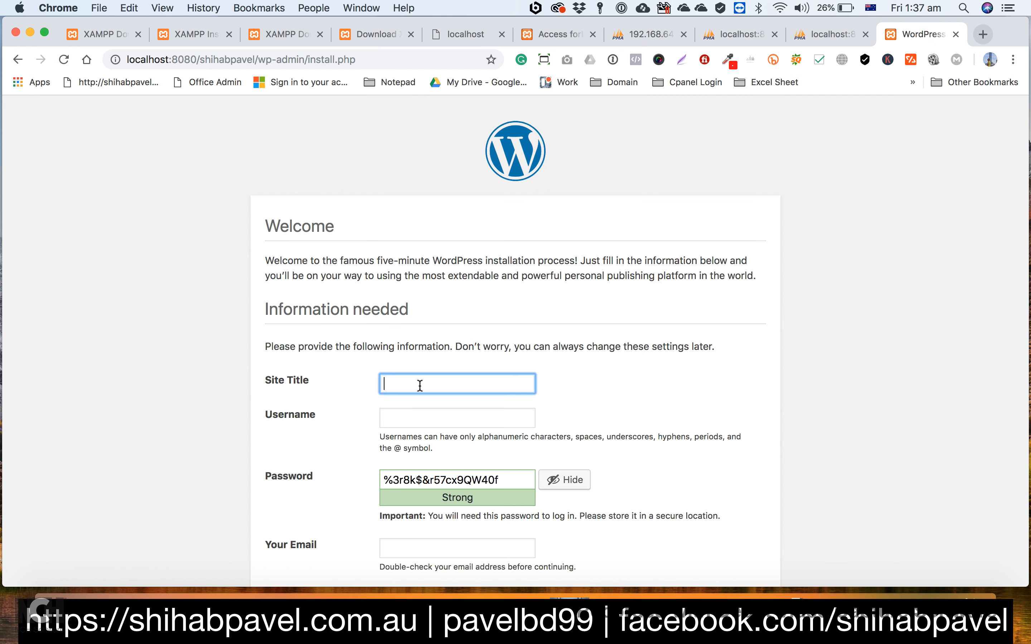
Step: Set the site title to wordpress and the username to admin in the installation form
{"action": "scroll", "coordinate": [419, 386], "scroll_direction": "down", "scroll_amount": 2}
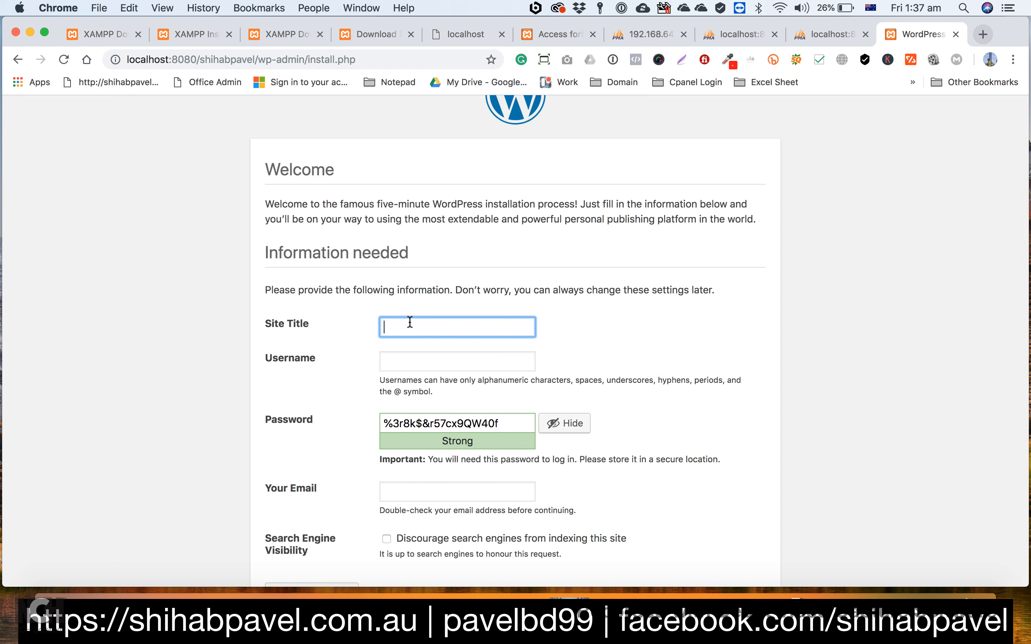
{"action": "type", "text": "wordpress"}
{"action": "left_click", "coordinate": [403, 353]}
{"action": "type", "text": "admin"}
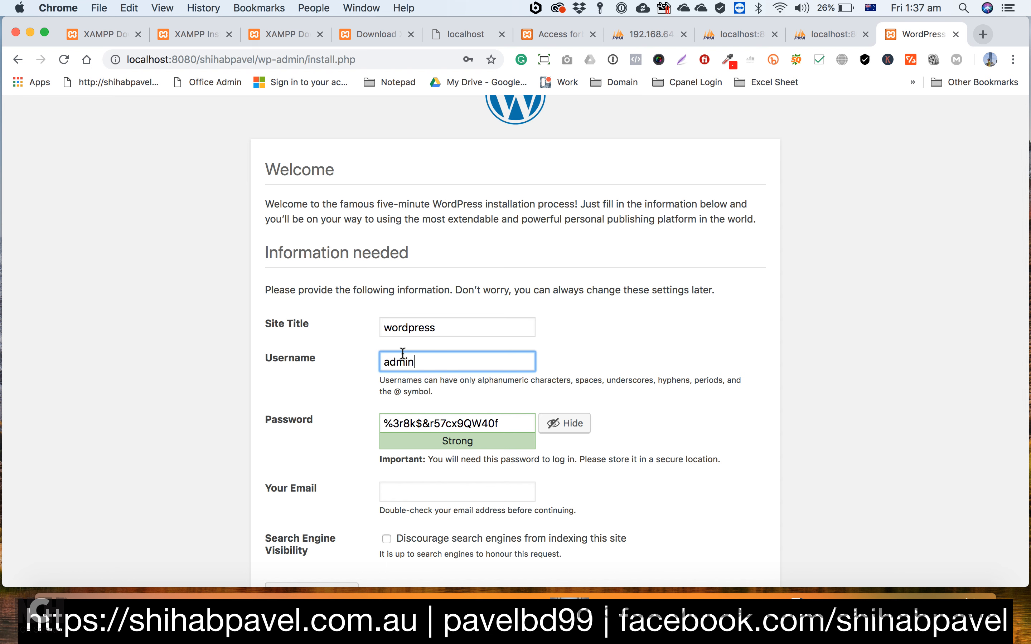
Step: Replace the suggested password with the chosen admin account password and confirm the use of a weak password
{"action": "triple_click", "coordinate": [502, 417]}
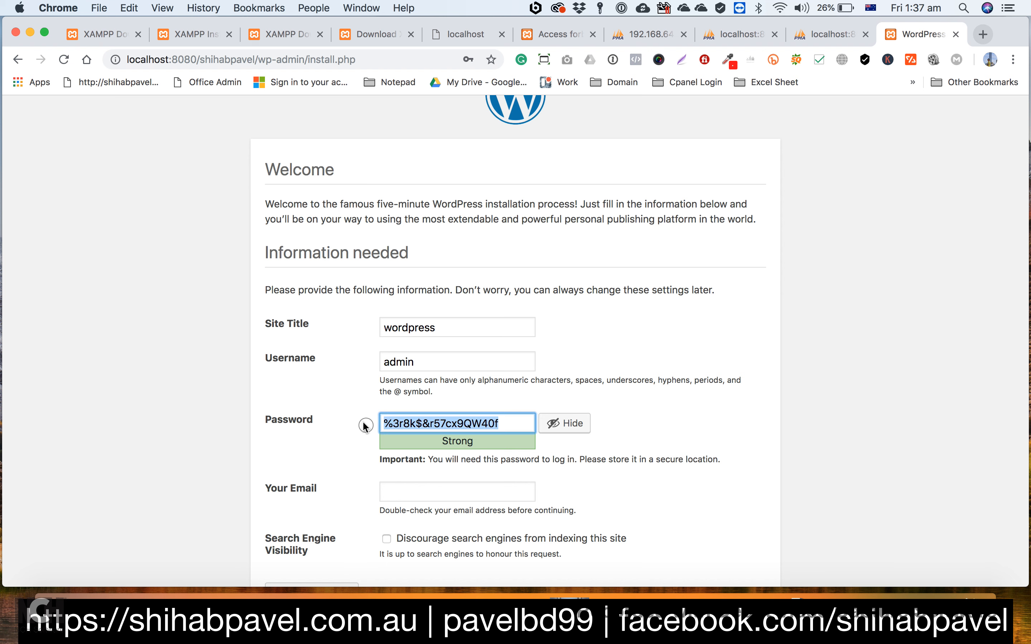
{"action": "type", "text": "admin"}
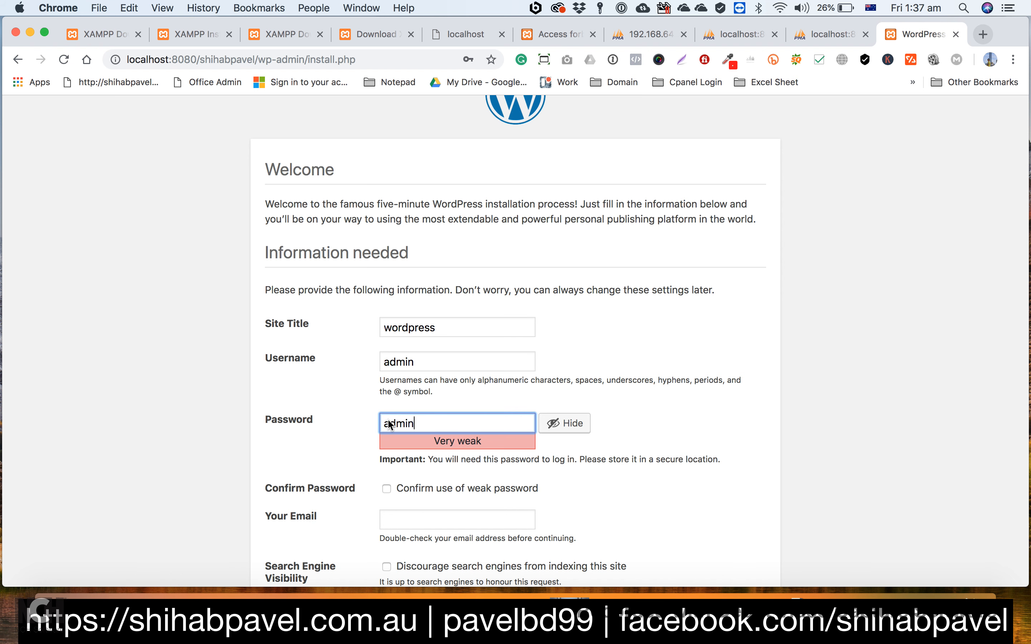
{"action": "left_click", "coordinate": [413, 487]}
Step: Fill in the administrator's e-mail address and install WordPress
{"action": "scroll", "coordinate": [438, 472], "scroll_direction": "down", "scroll_amount": 2}
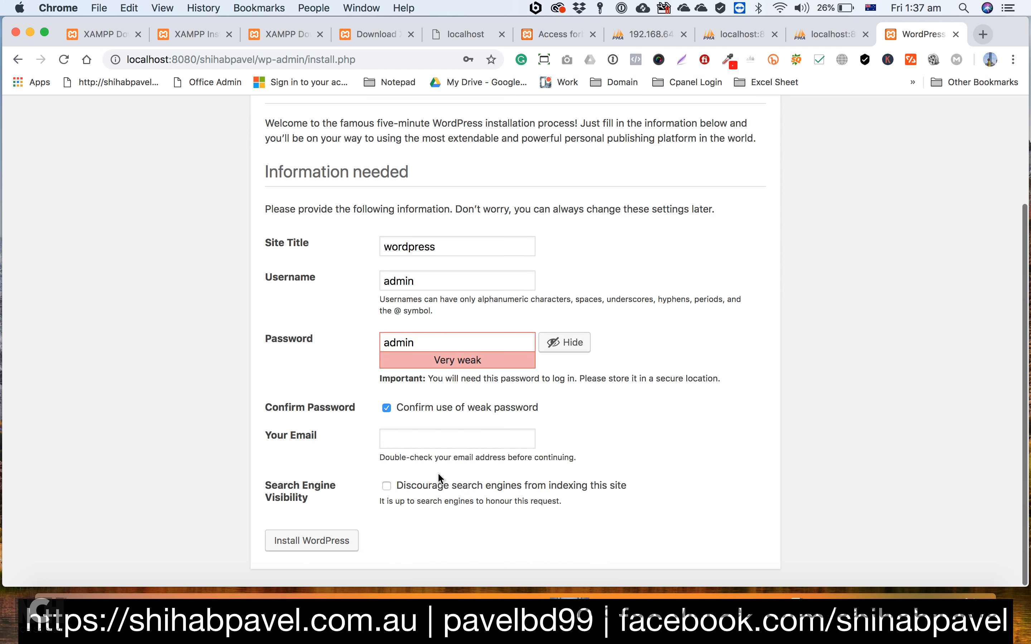
{"action": "left_click", "coordinate": [428, 431]}
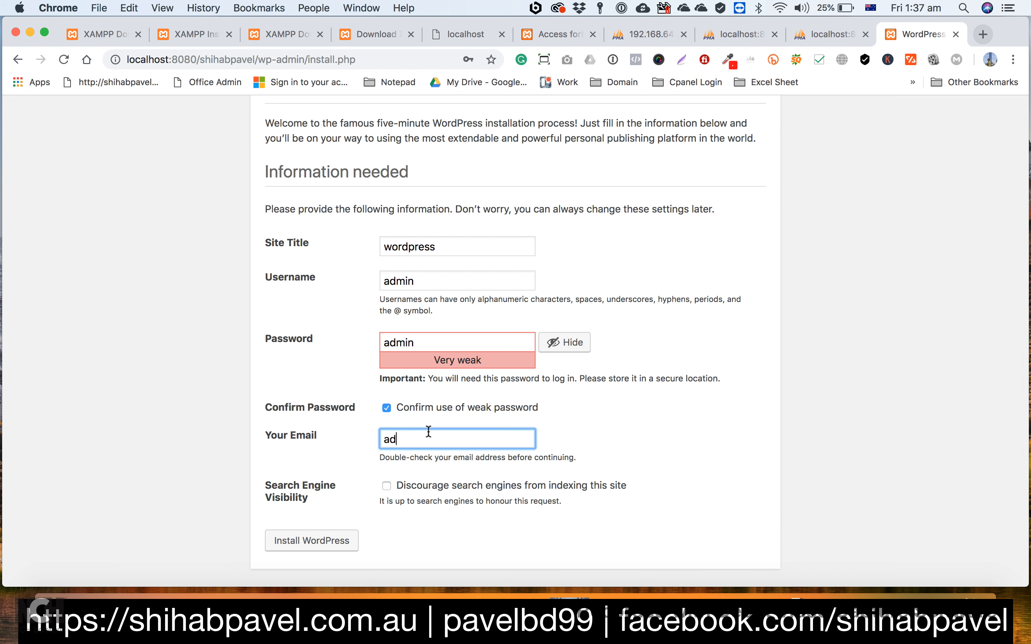
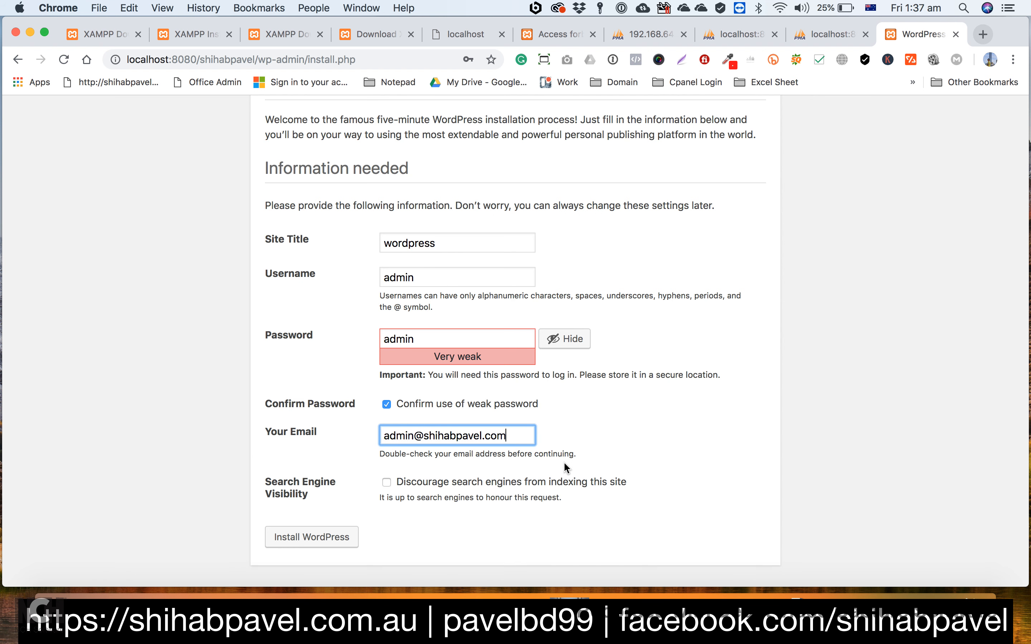
{"action": "left_click", "coordinate": [288, 543]}
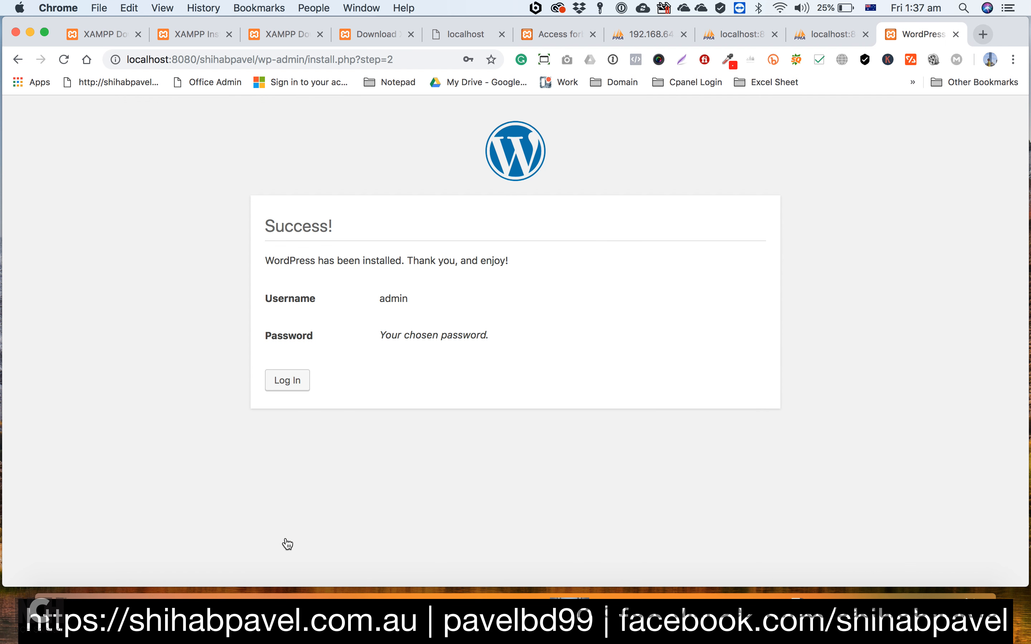
Step: Continue to the WordPress login page and log in as admin with the account password
{"action": "left_click", "coordinate": [282, 382]}
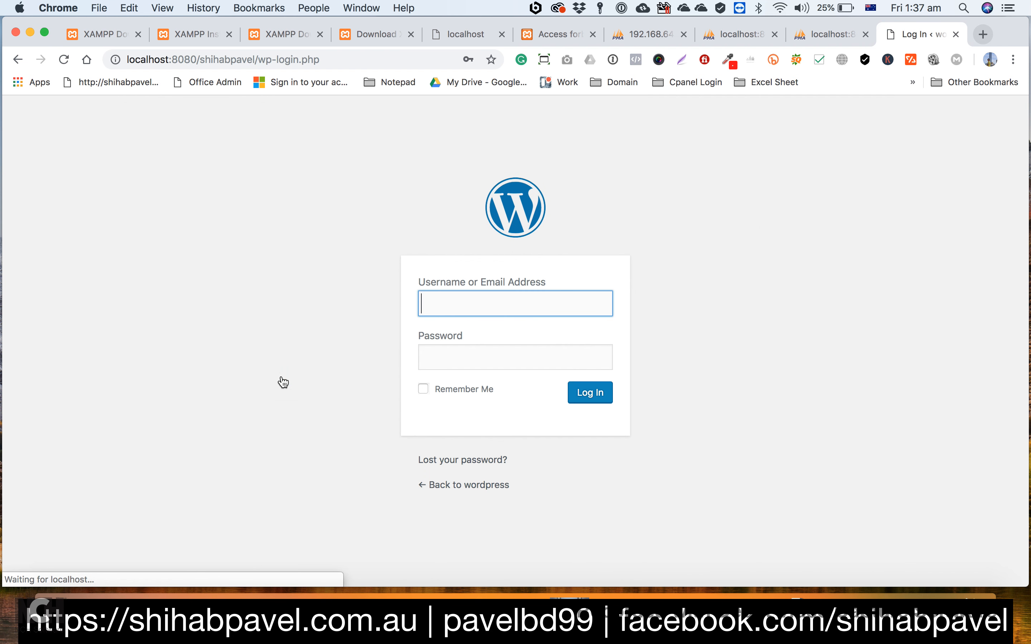
{"action": "type", "text": "admin"}
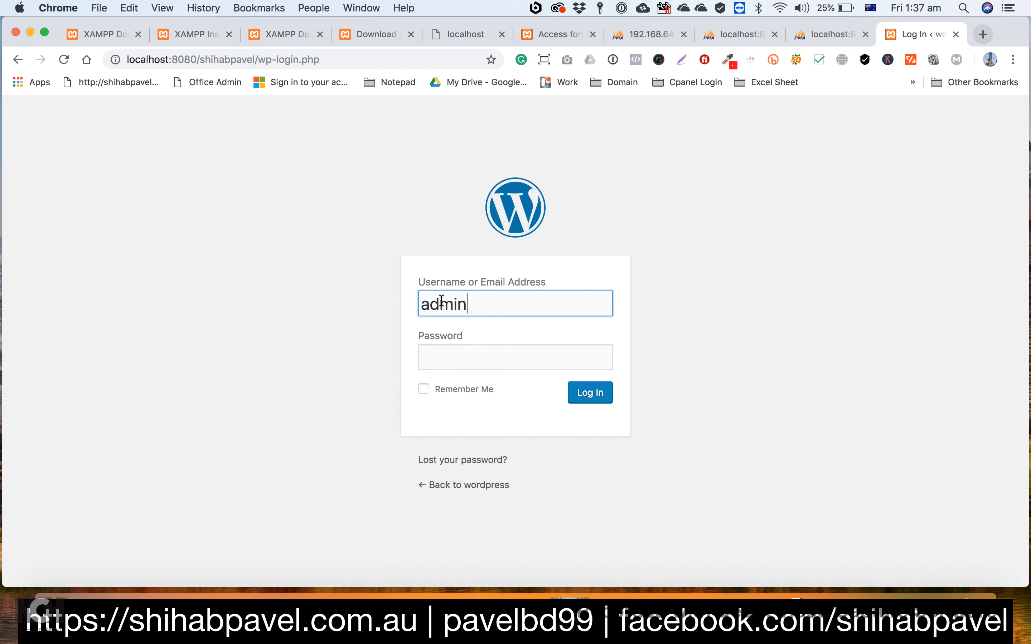
{"action": "left_click", "coordinate": [444, 350]}
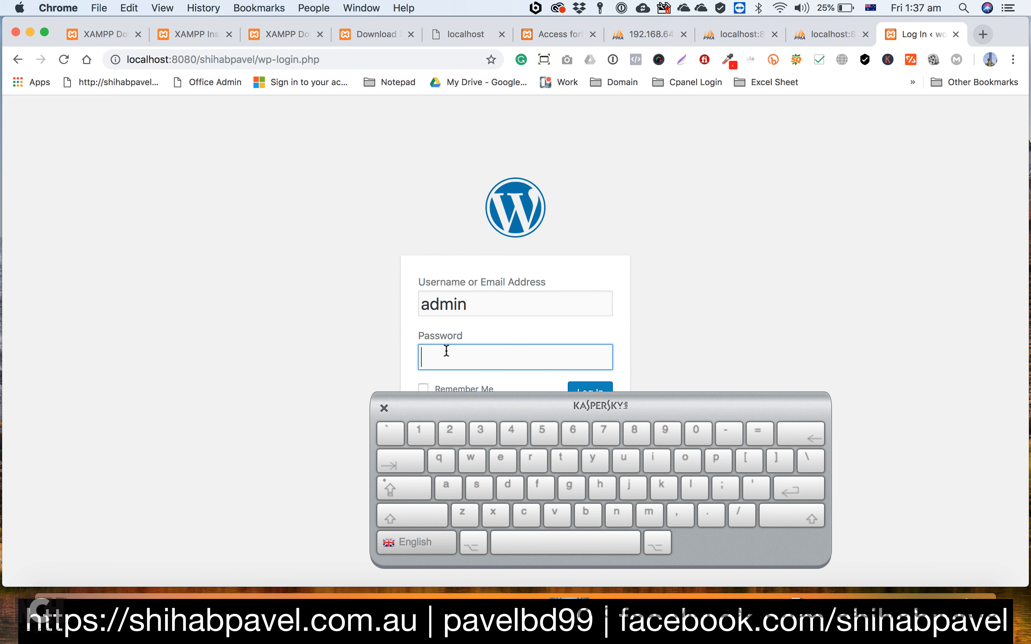
{"action": "type", "text": "admin"}
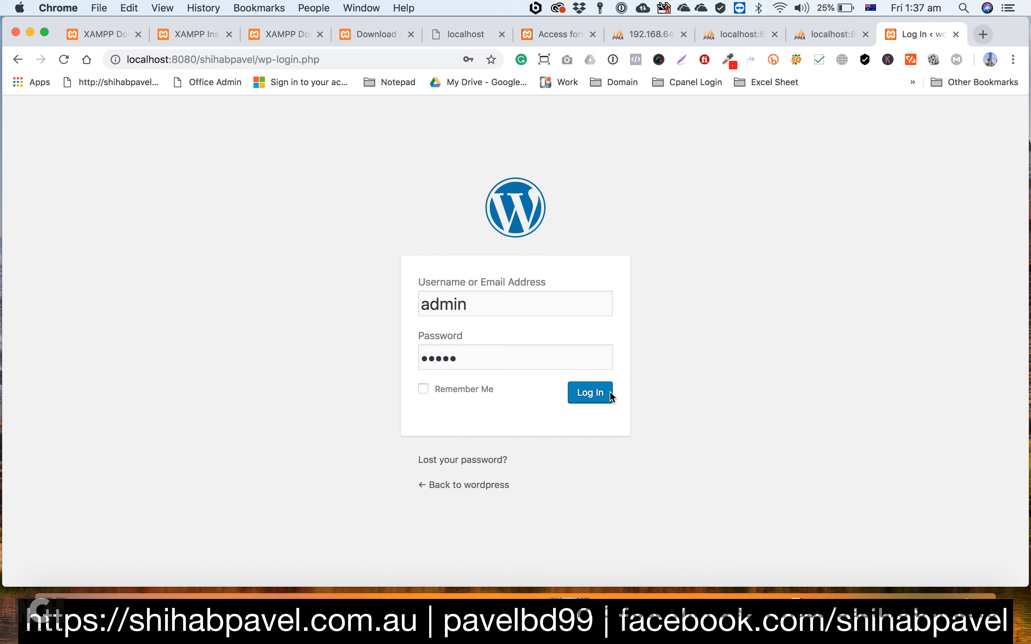
{"action": "left_click", "coordinate": [591, 392]}
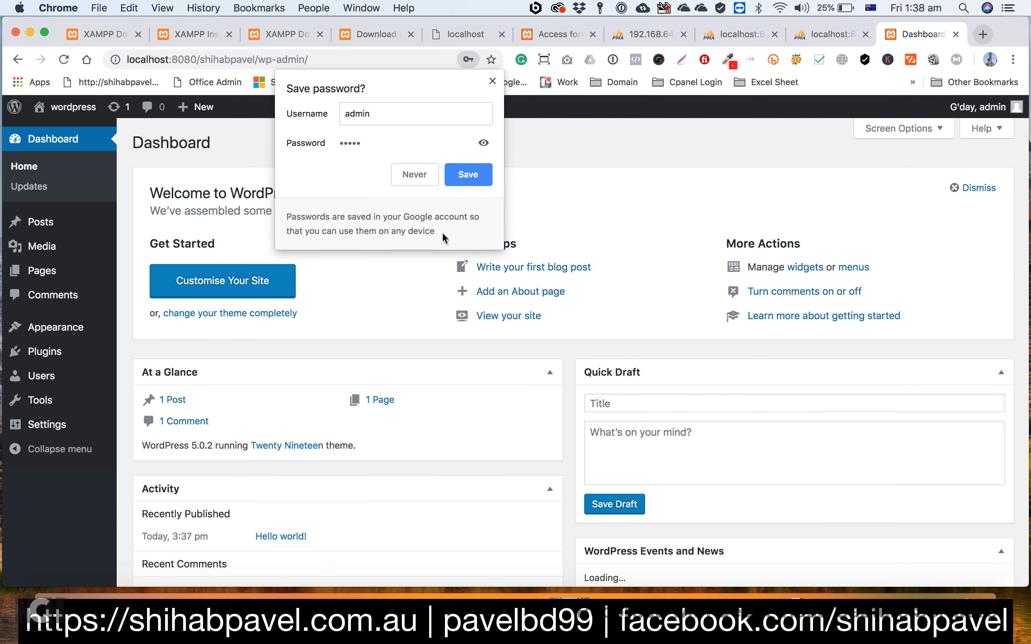
Step: Choose never to save the login password, look over the WordPress dashboard and open a new browser tab
{"action": "left_click", "coordinate": [411, 172]}
{"action": "scroll", "coordinate": [511, 298], "scroll_direction": "down", "scroll_amount": 5}
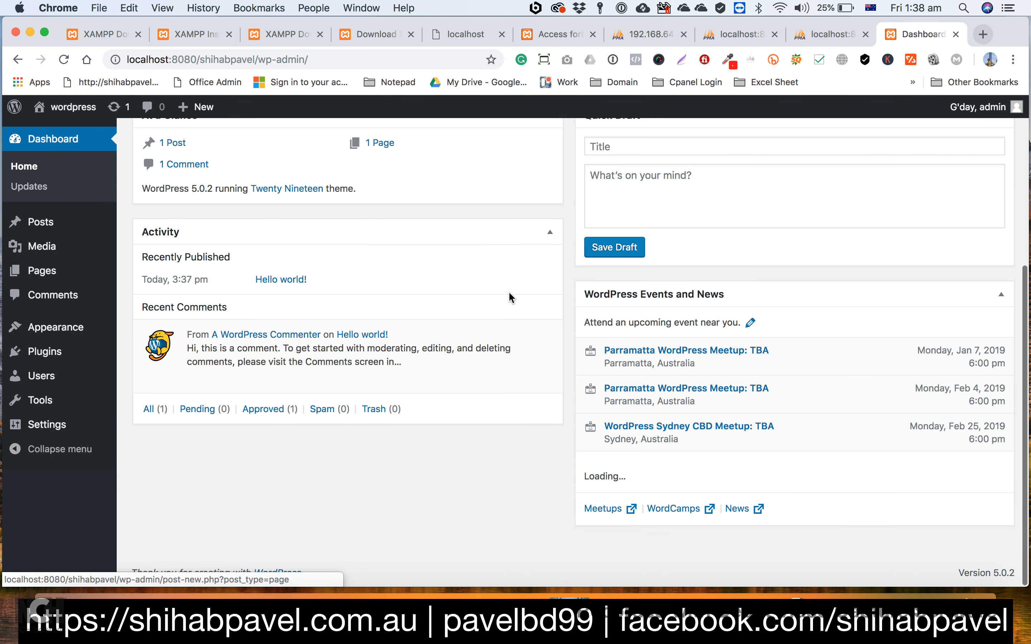
{"action": "scroll", "coordinate": [511, 297], "scroll_direction": "up", "scroll_amount": 6}
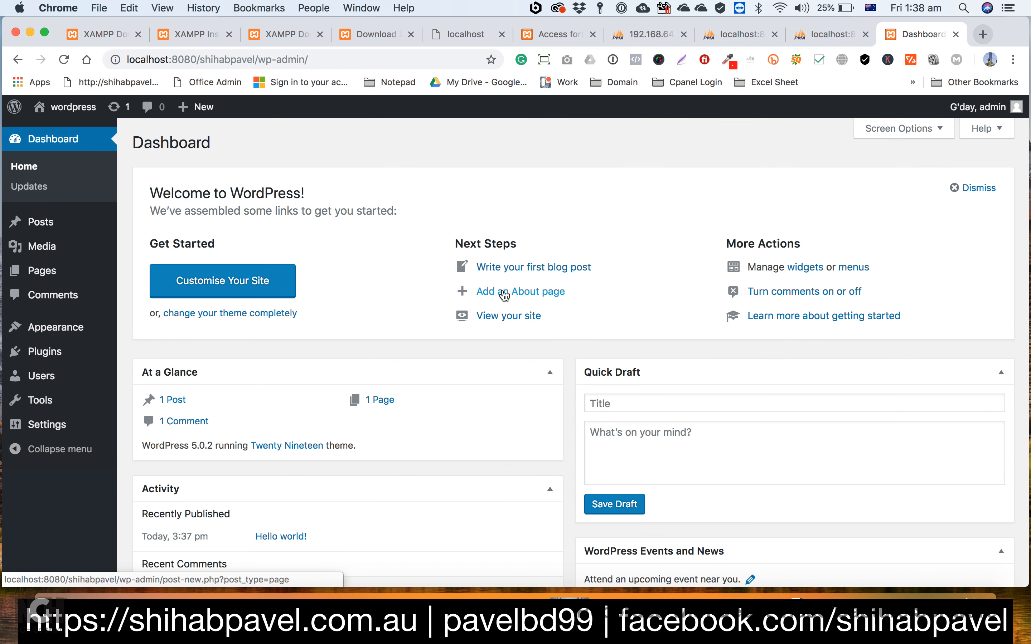
{"action": "left_click", "coordinate": [983, 34]}
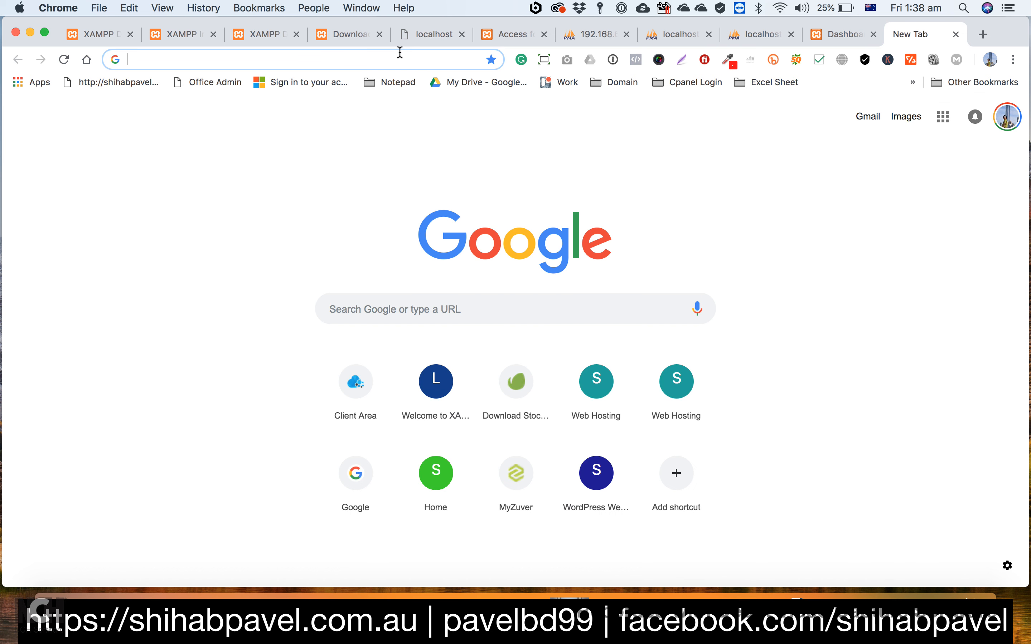
{"action": "type", "text": "locah"}
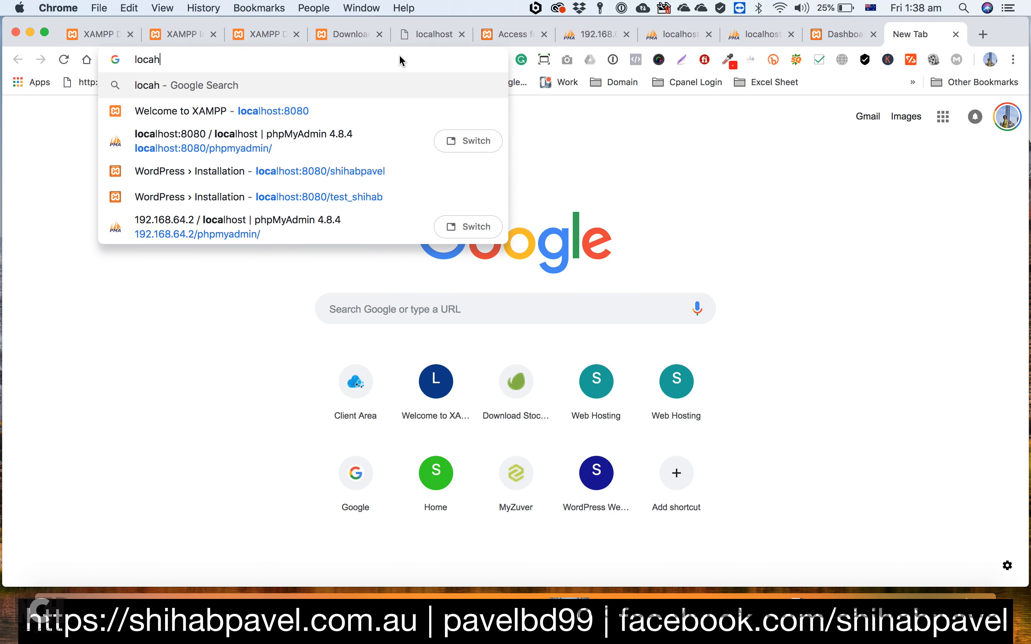
{"action": "key", "text": "BackSpace"}
{"action": "type", "text": "lhost"}
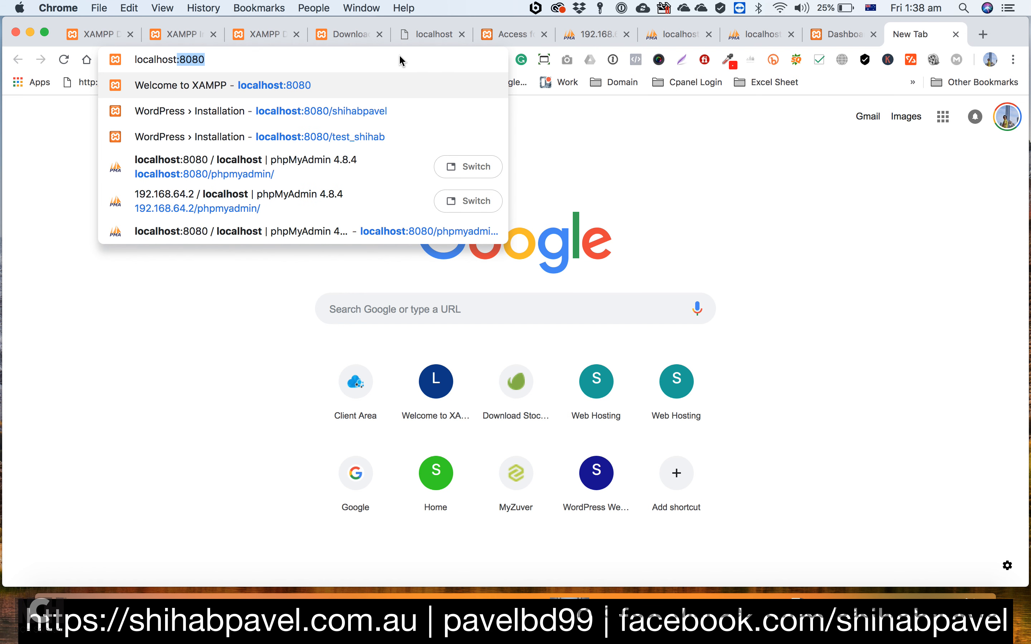
{"action": "key", "text": "BackSpace"}
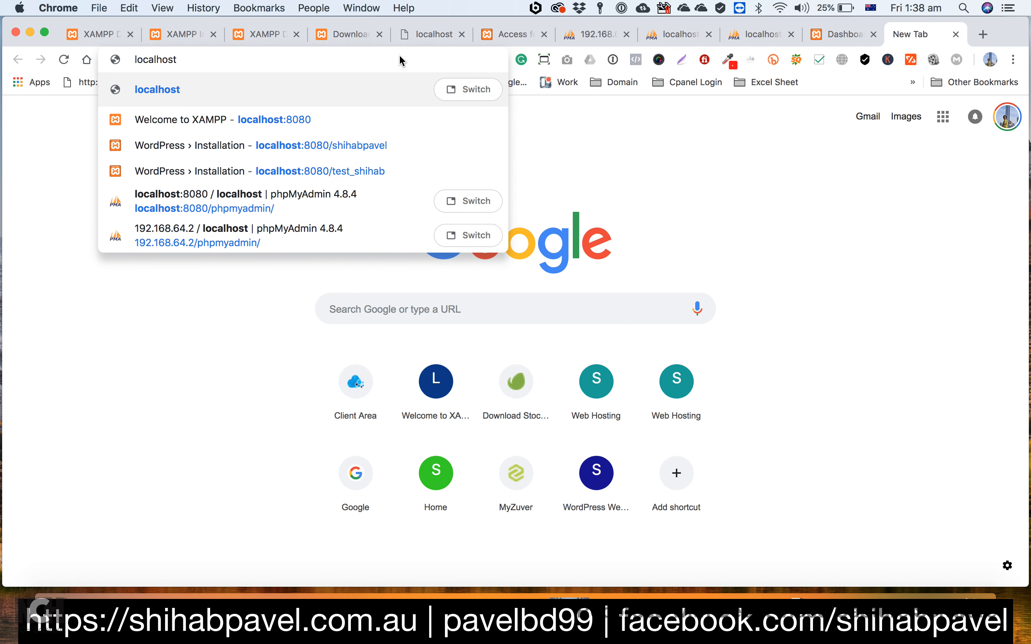
{"action": "key", "text": "BackSpace"}
{"action": "type", "text": "t:8080"}
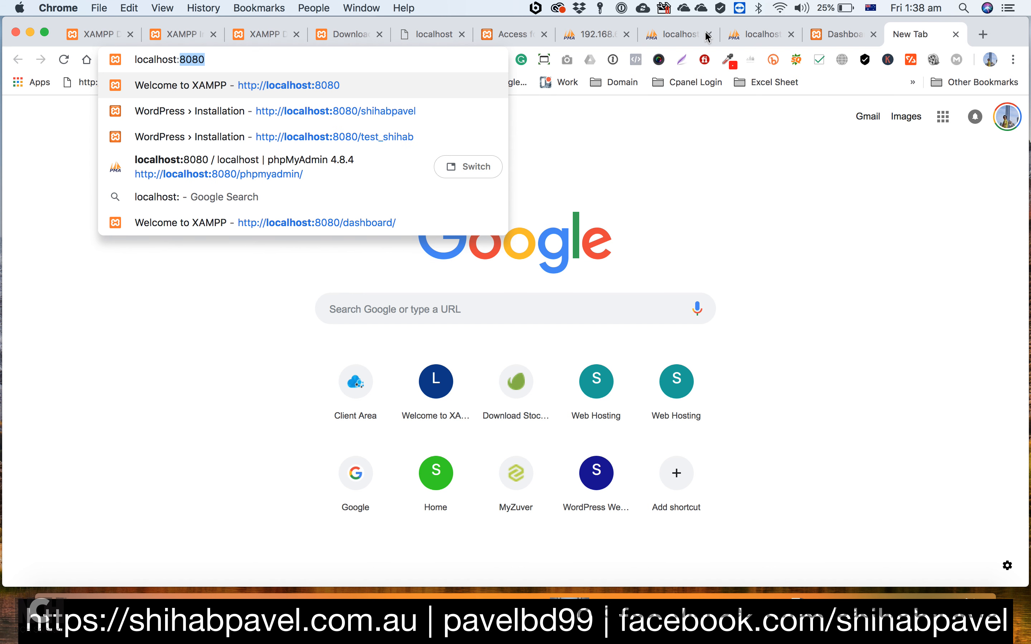
Step: Copy the server address 192.168.64.2 from the phpMyAdmin page and load the site owner's folder under it in the new tab
{"action": "left_click", "coordinate": [596, 34]}
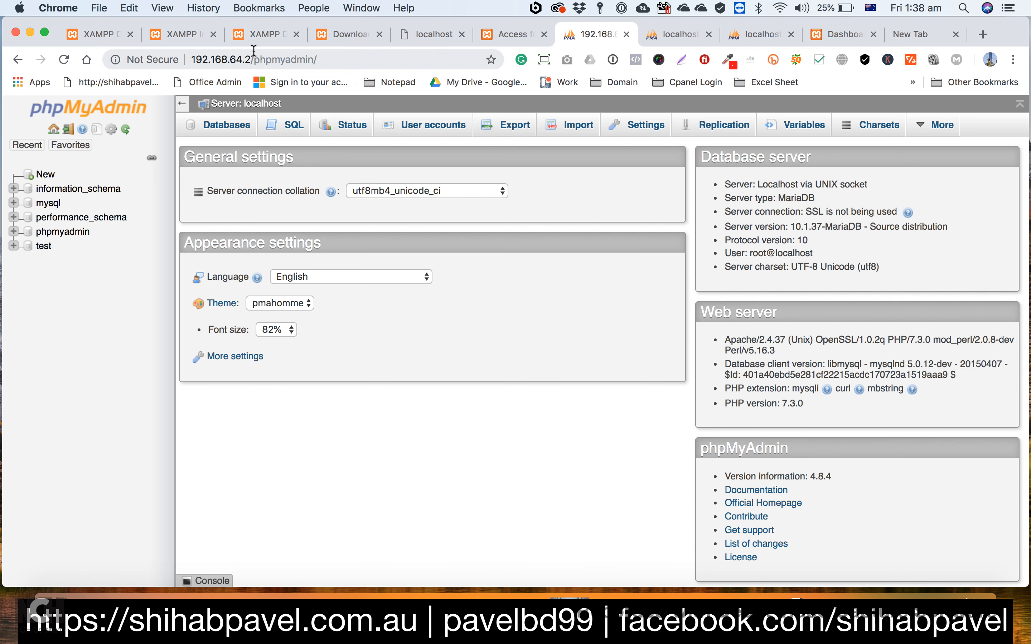
{"action": "left_click_drag", "start_coordinate": [250, 59], "coordinate": [188, 50]}
{"action": "key", "text": "super+c"}
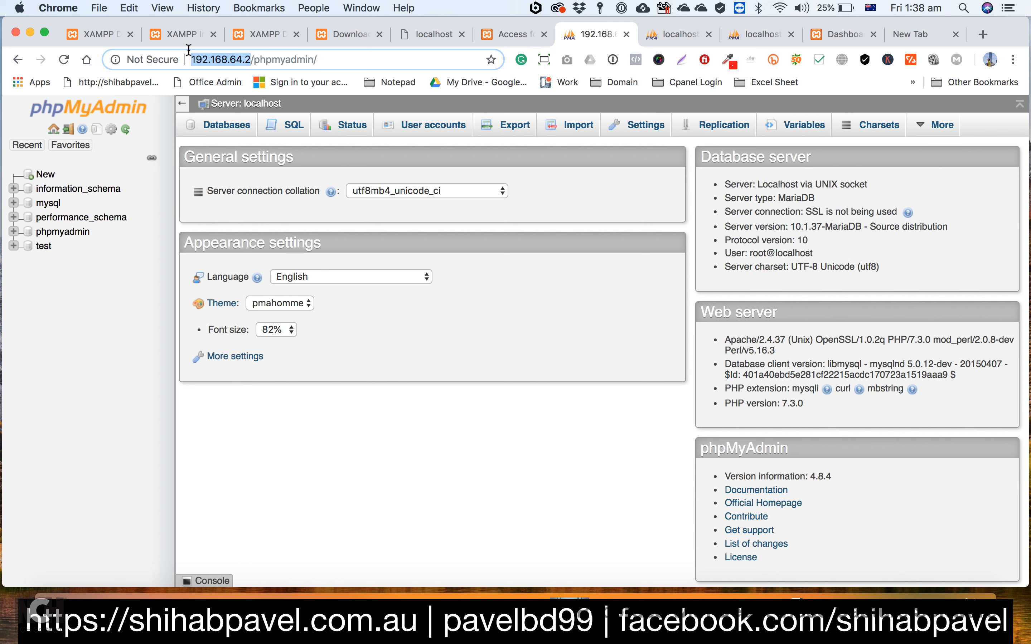
{"action": "left_click", "coordinate": [916, 34]}
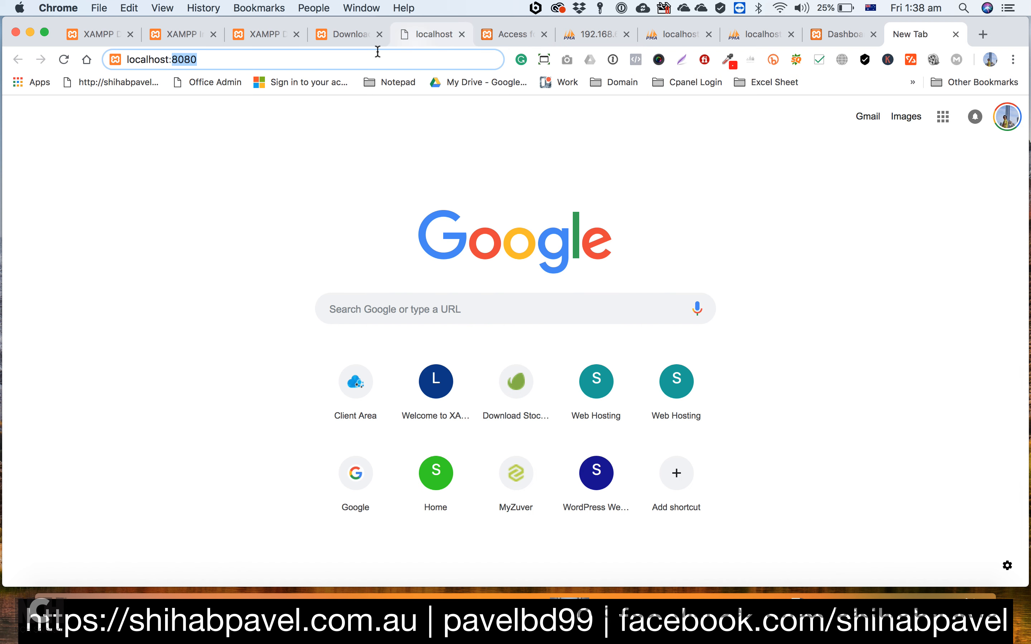
{"action": "left_click_drag", "start_coordinate": [378, 51], "coordinate": [126, 49]}
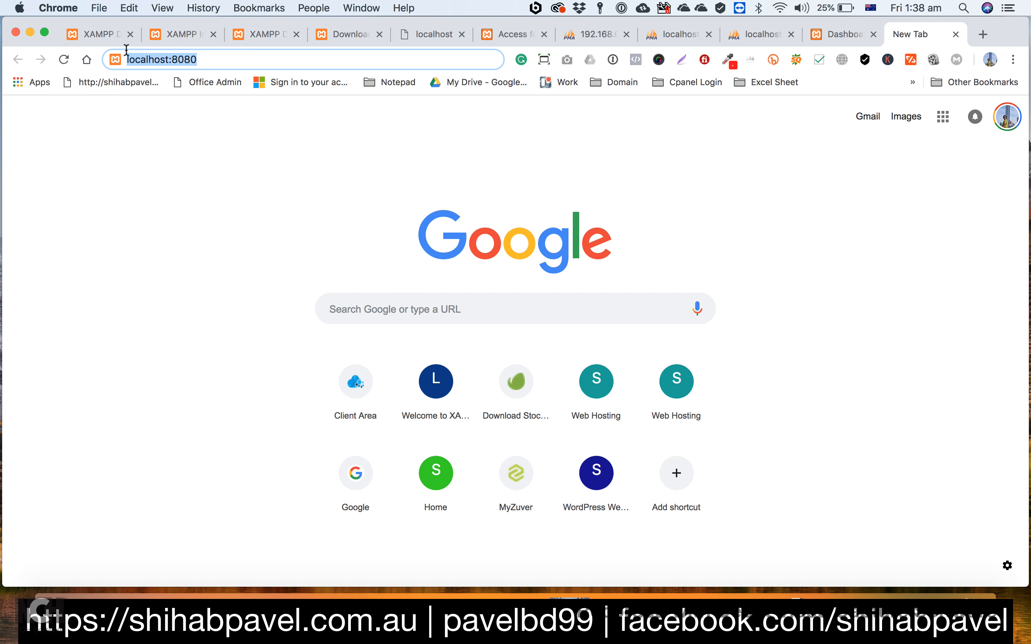
{"action": "key", "text": "super+v"}
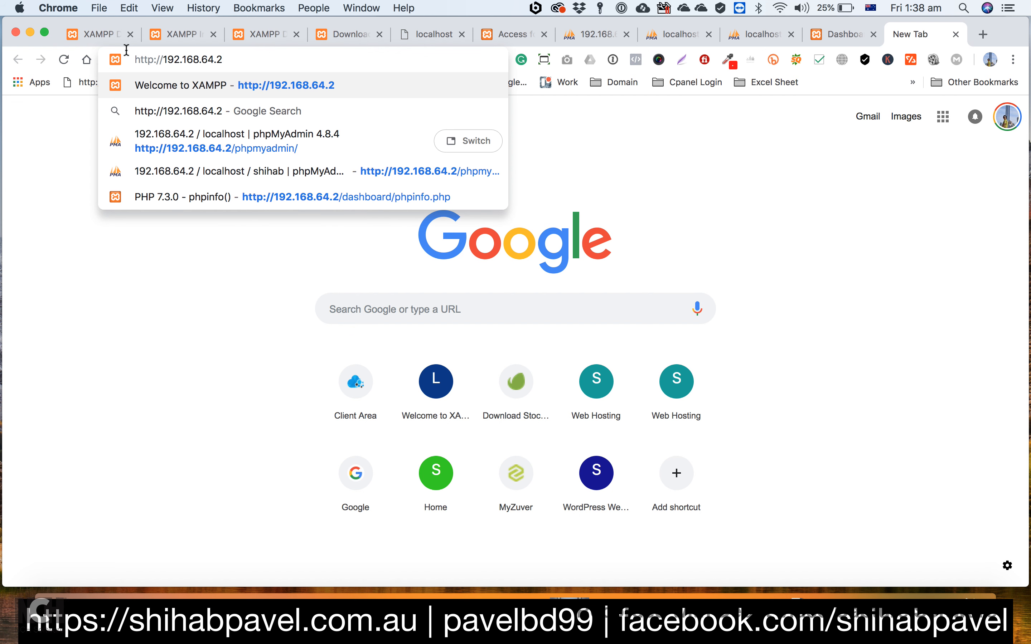
{"action": "type", "text": "/"}
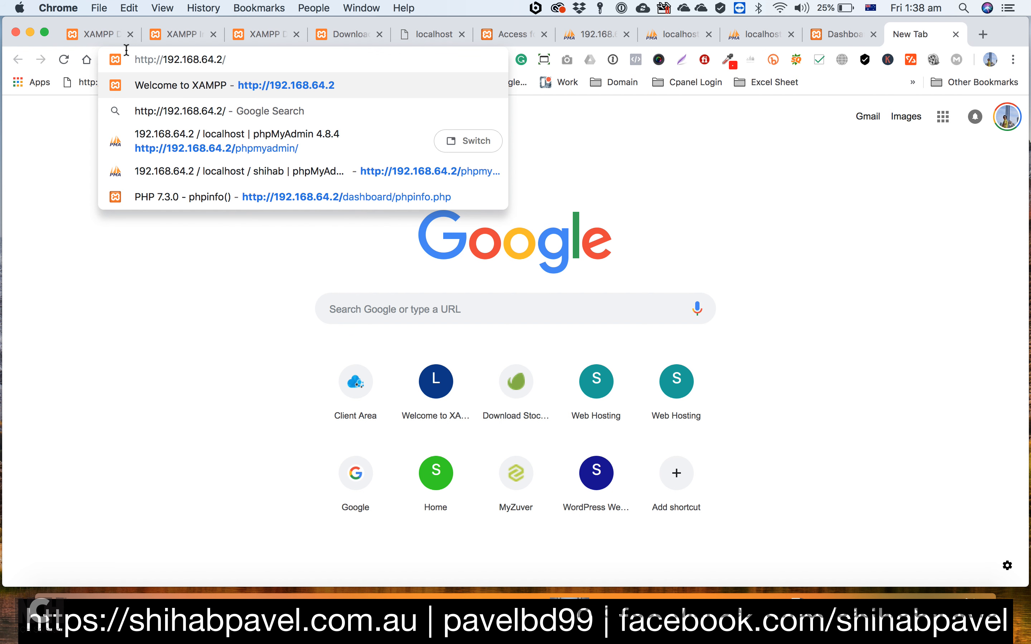
{"action": "type", "text": "shihabp"}
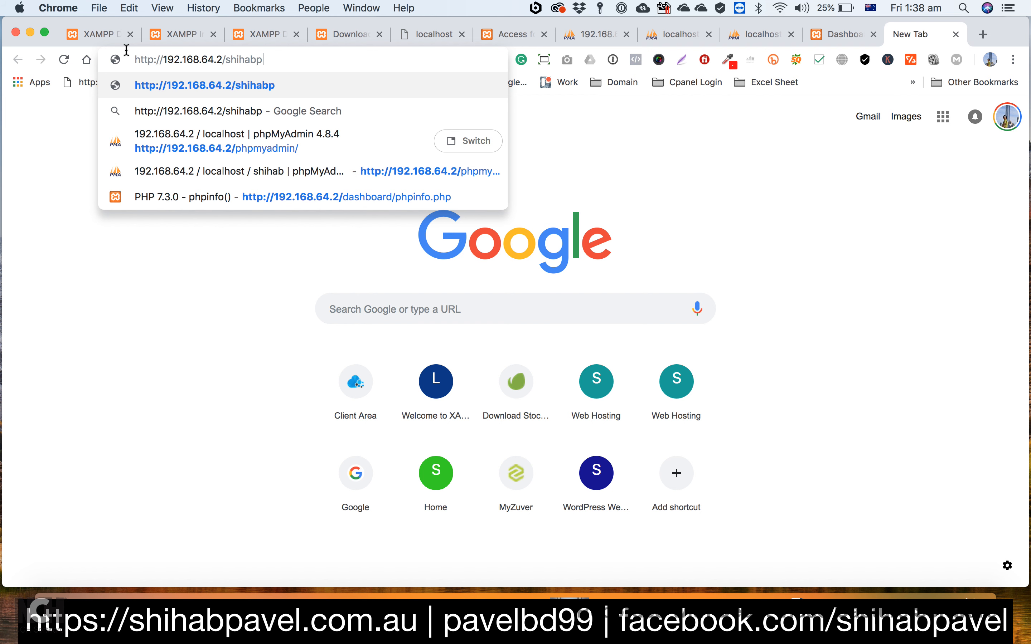
{"action": "type", "text": "avel"}
{"action": "key", "text": "Return"}
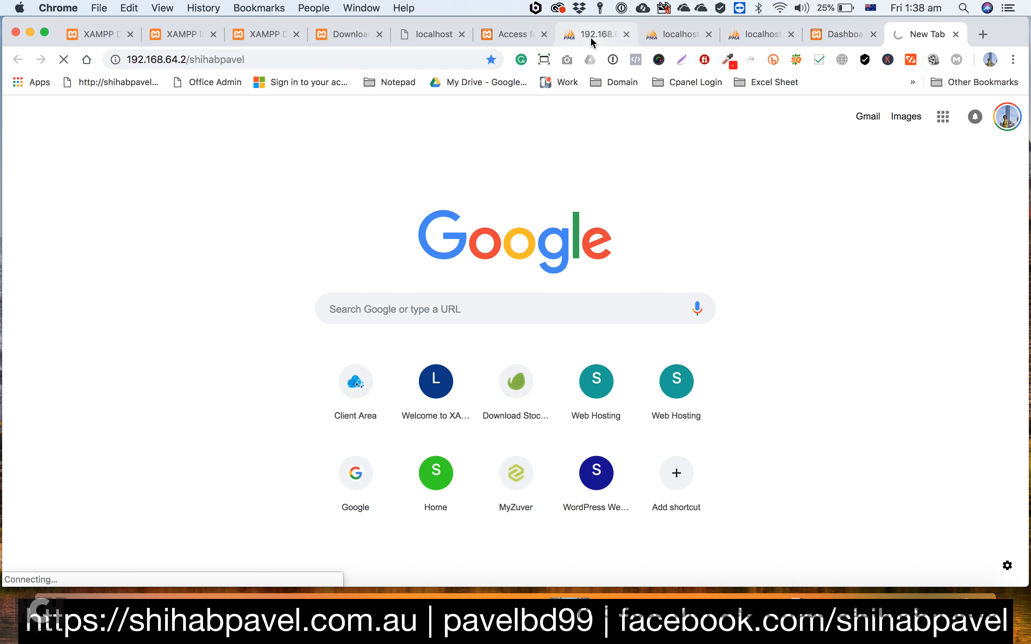
Step: Load the wp-admin page of the site folder under 192.168.64.2 and log in with the admin account password
{"action": "left_click", "coordinate": [918, 34]}
{"action": "left_click", "coordinate": [339, 52]}
{"action": "left_click", "coordinate": [339, 53]}
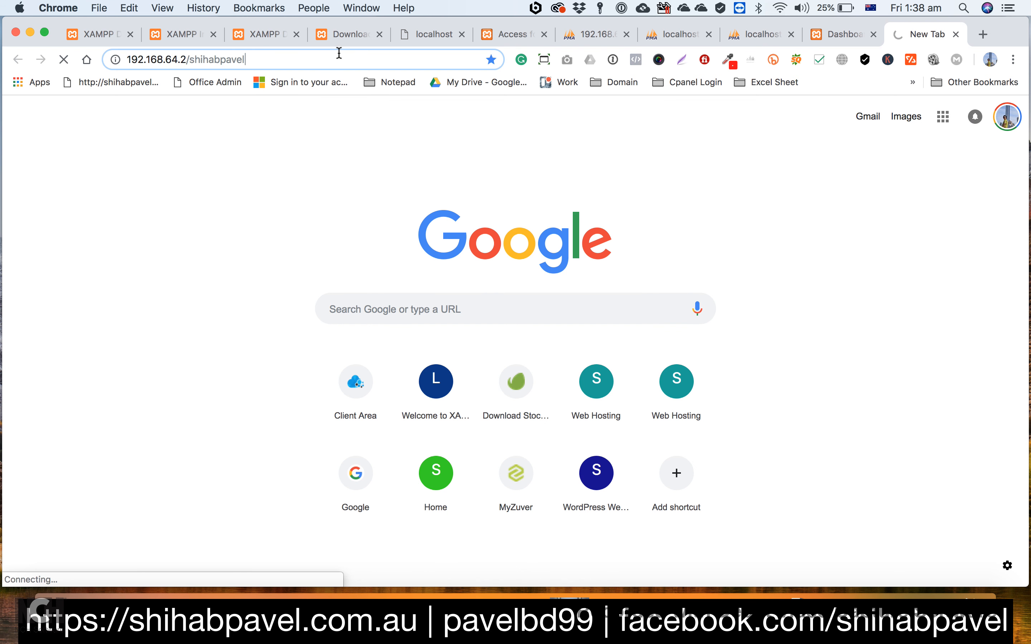
{"action": "type", "text": "/wp-ad"}
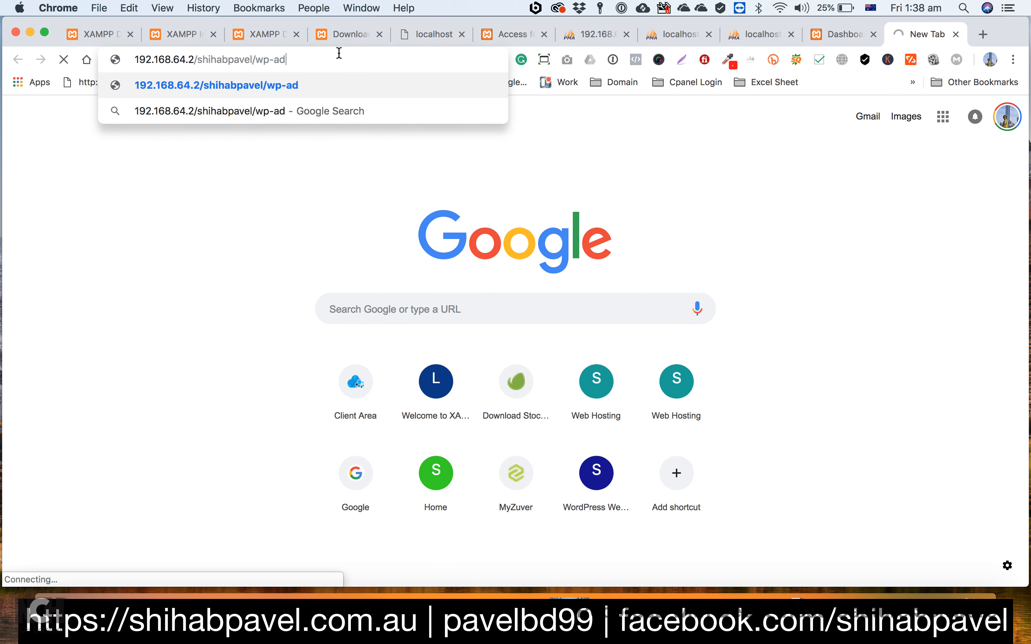
{"action": "type", "text": "min"}
{"action": "key", "text": "Return"}
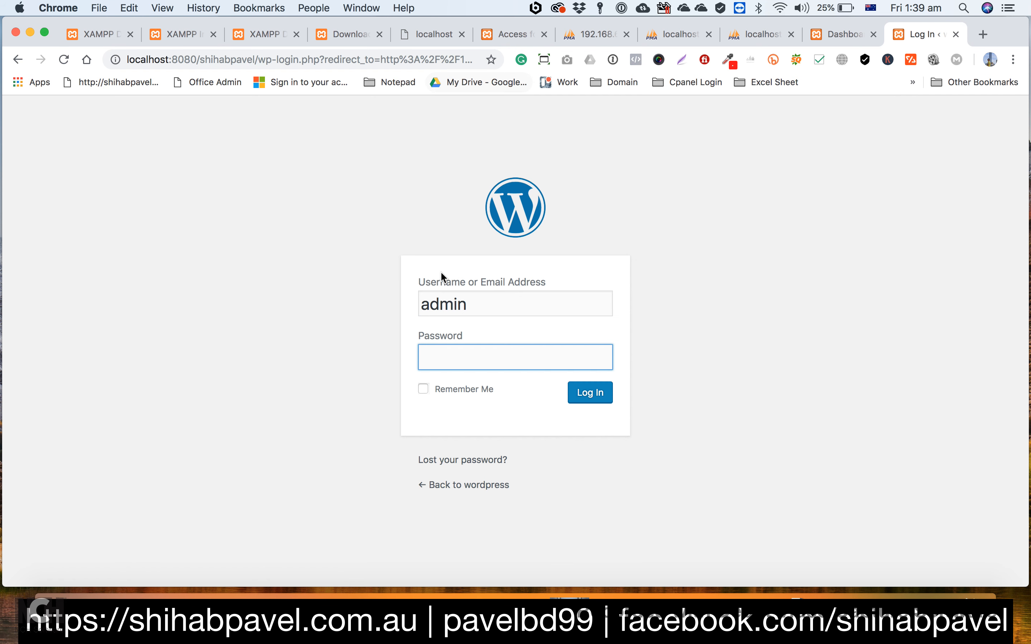
{"action": "type", "text": "ad"}
{"action": "key", "text": "Return"}
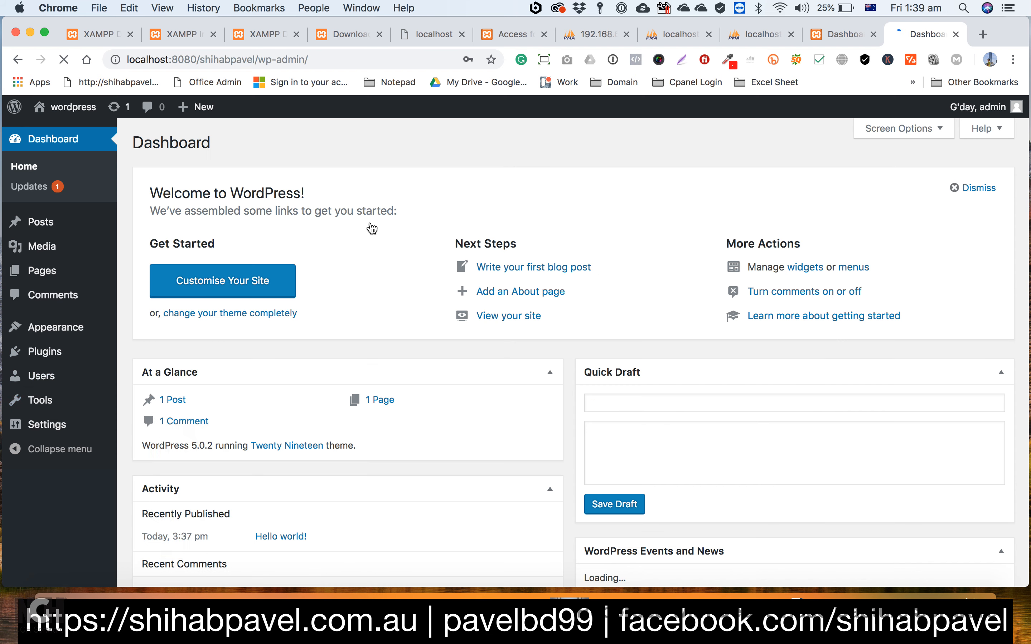